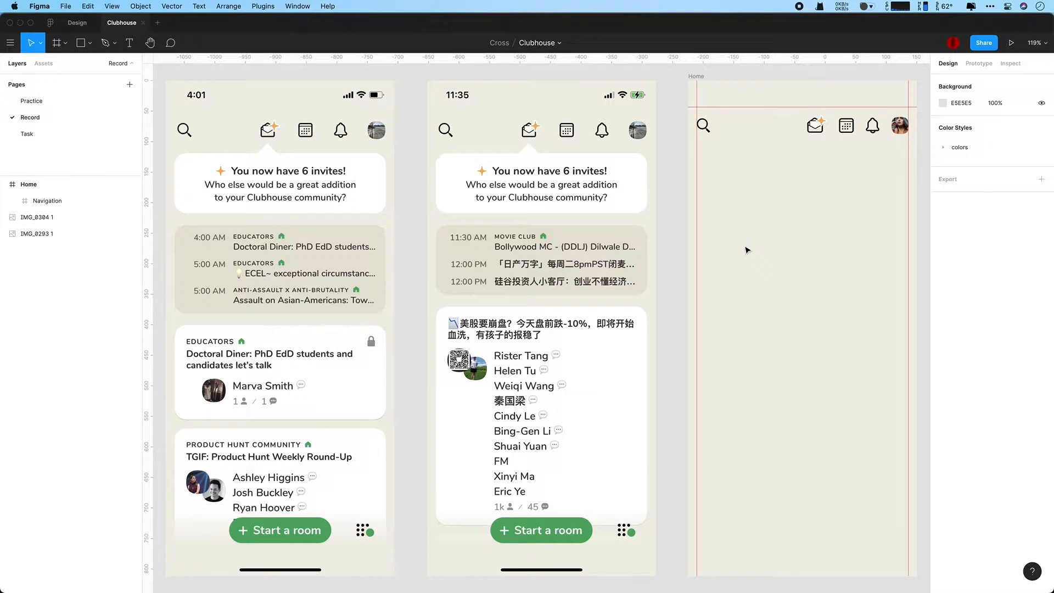
Step: Draw a rectangle about 347 × 105 below the navigation in the Home frame, spanning between the two side guides
click(549, 187)
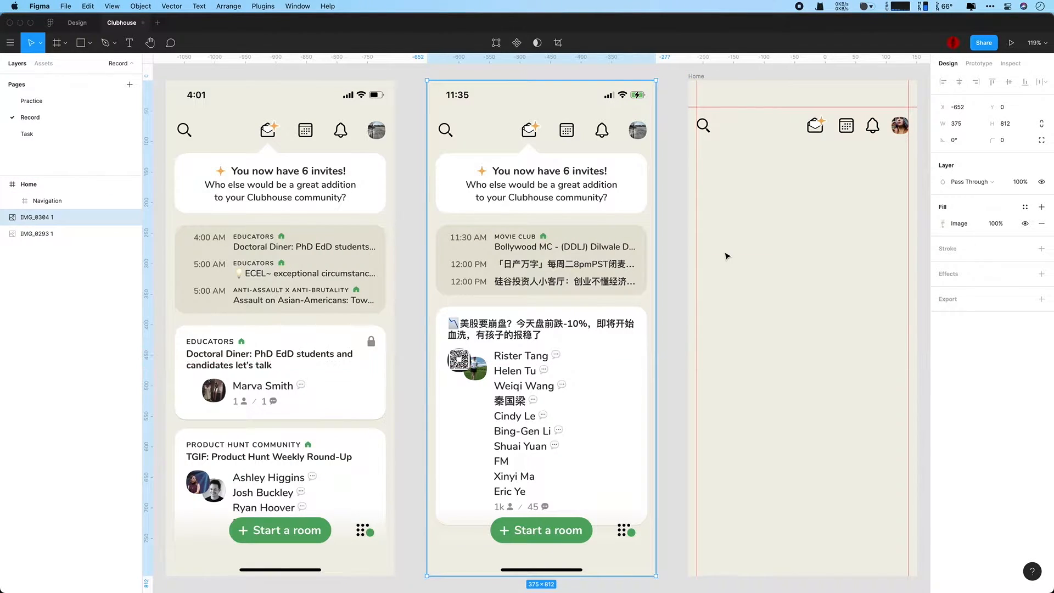
scroll(736, 256, down, 2)
scroll(736, 257, up, 5)
scroll(604, 247, right, 4)
drag(283, 109, 645, 253)
key(shift+2)
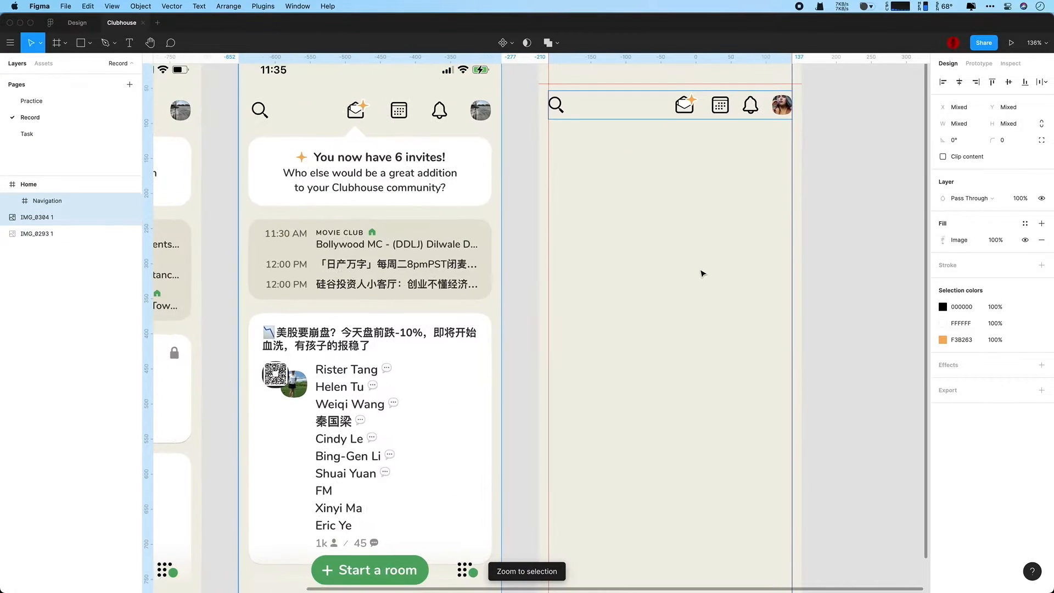
key(r)
drag(579, 235, 789, 308)
drag(577, 264, 560, 264)
drag(790, 269, 804, 268)
Step: Fill the rectangle with white (FFFFFF) and set its corner radius to 20
click(944, 306)
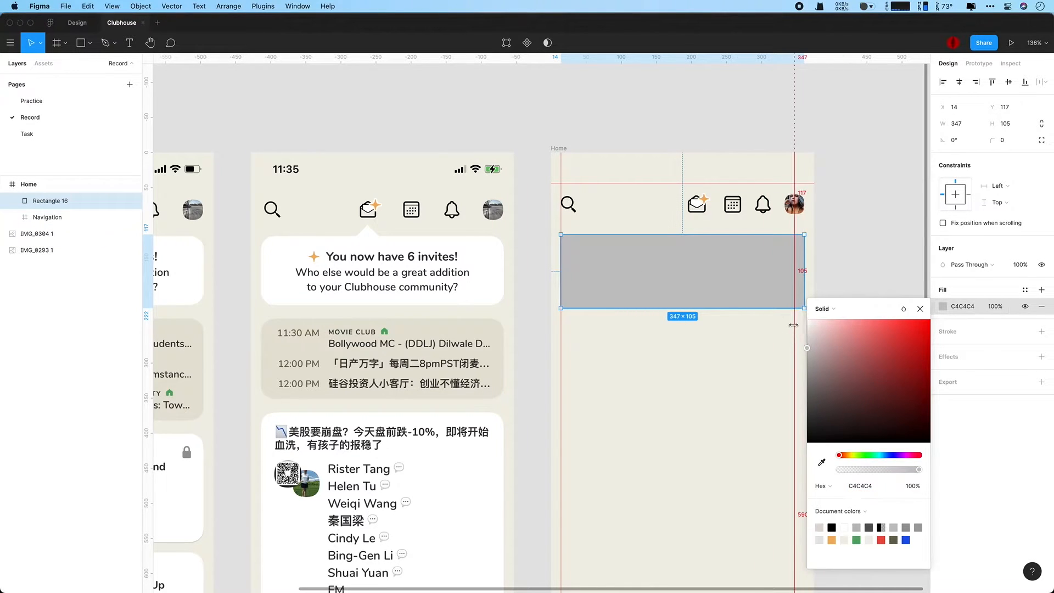
drag(852, 341, 807, 319)
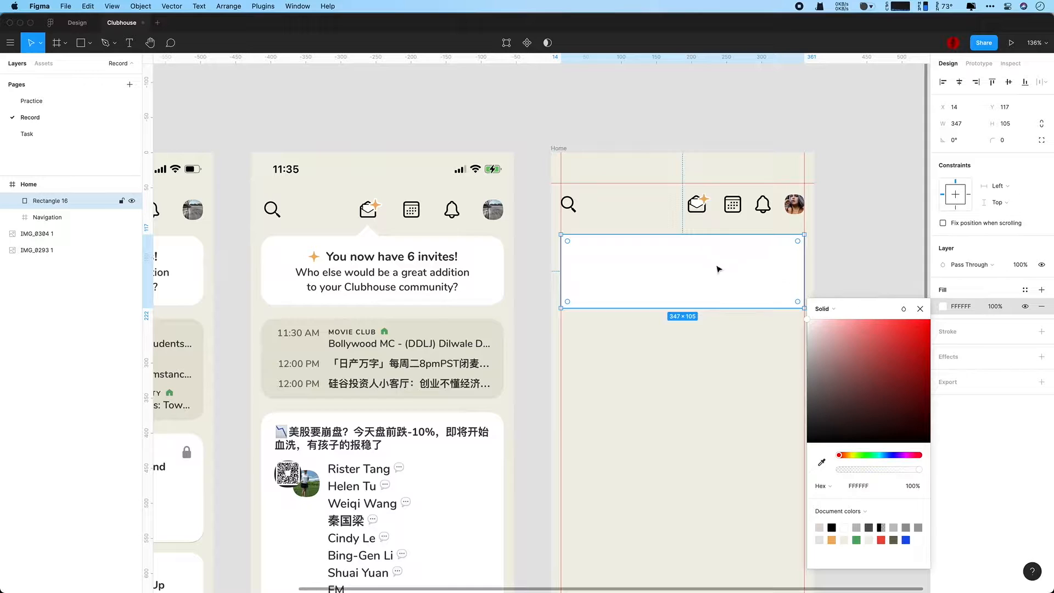
click(919, 309)
click(1004, 140)
text(20)
key(Return)
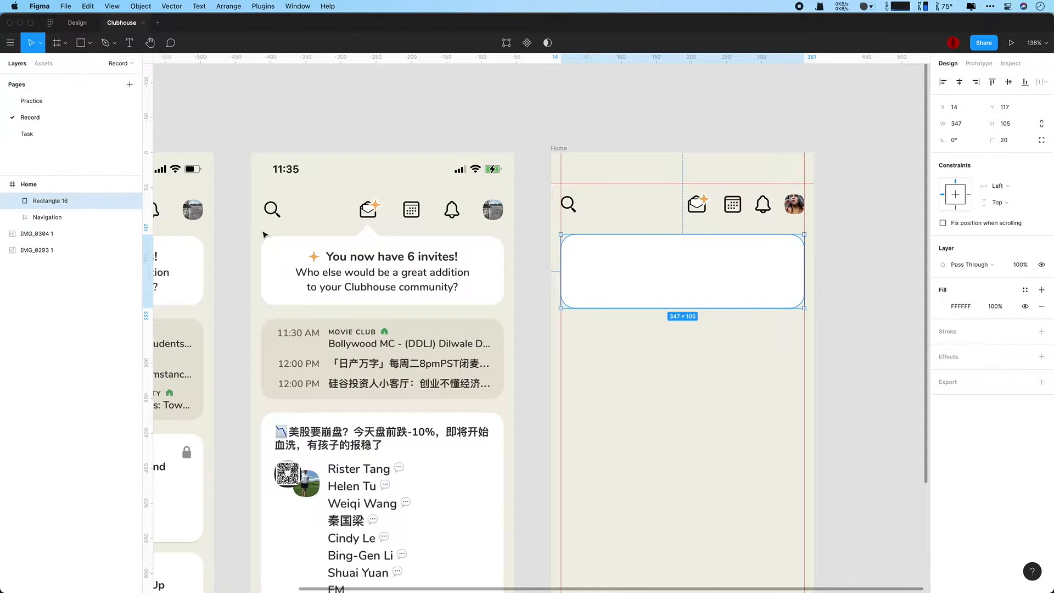
Step: Set the item spacing of the navigation's Right icon group to 40, keeping the group aligned to the right guide
click(47, 217)
click(53, 233)
click(1018, 219)
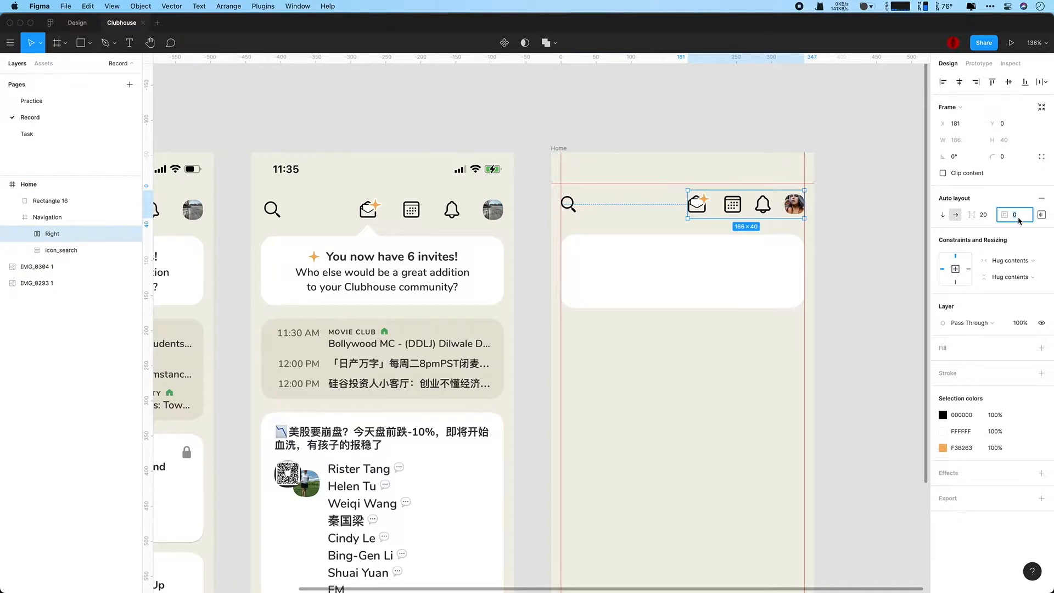
text(30)
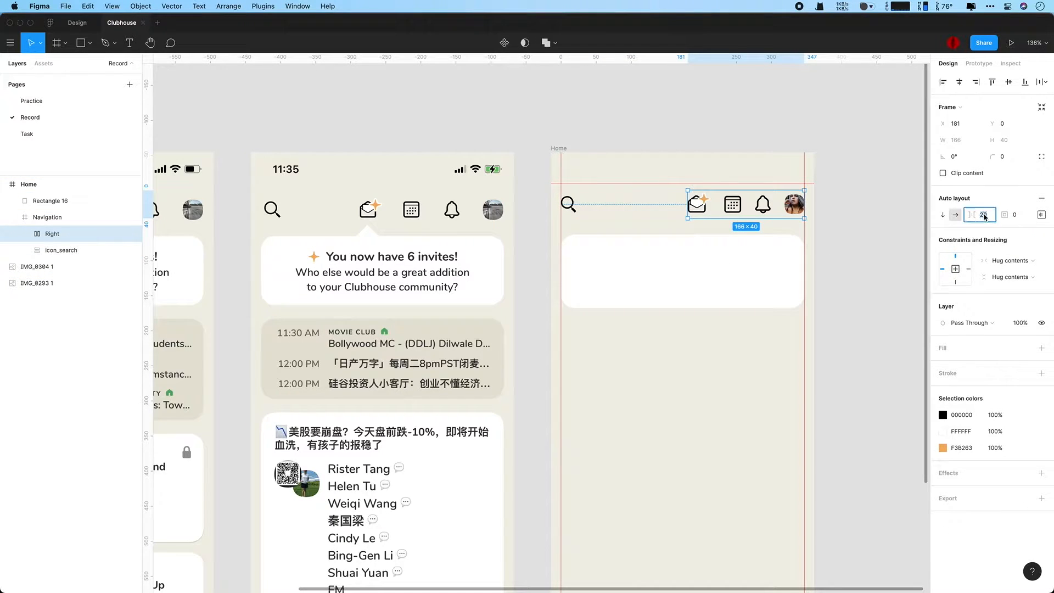
key(Return)
drag(718, 212, 697, 211)
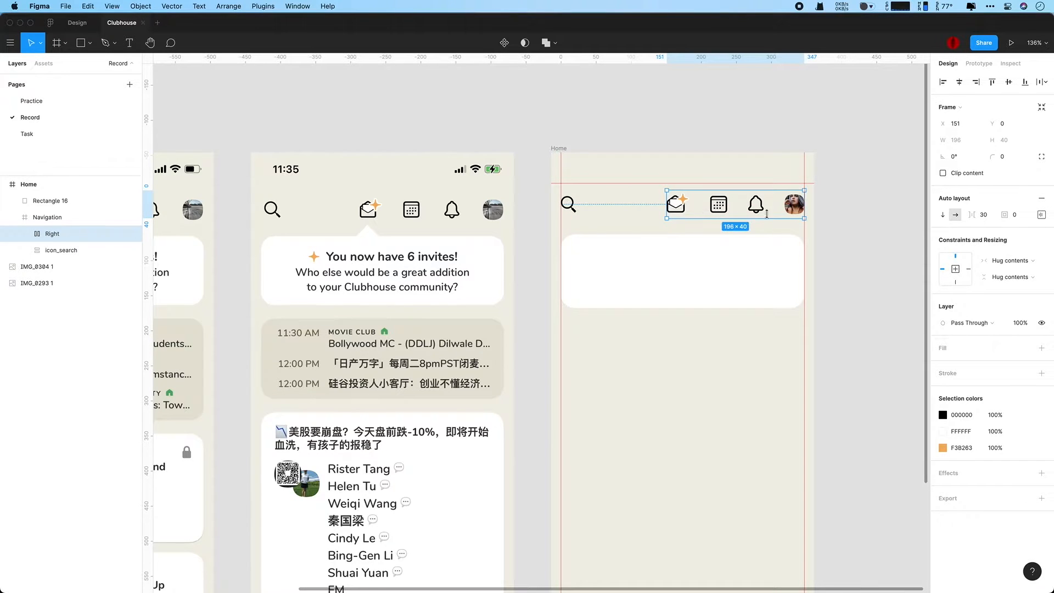
click(994, 218)
text(40)
key(Return)
drag(717, 213, 687, 211)
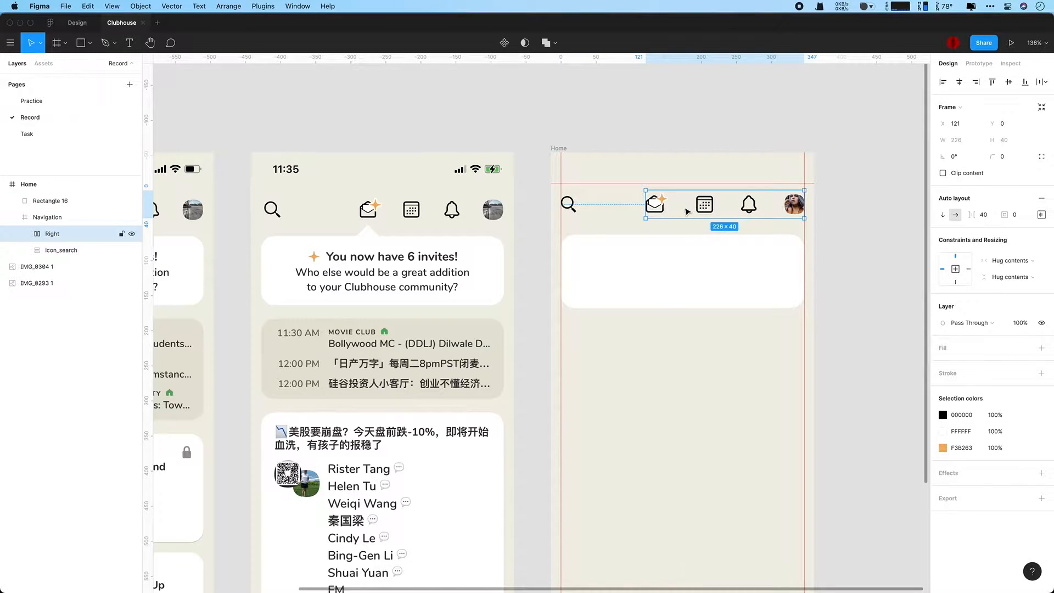
Step: Add a text layer over the white card with the placeholder text "YOUSFS"
key(t)
click(637, 255)
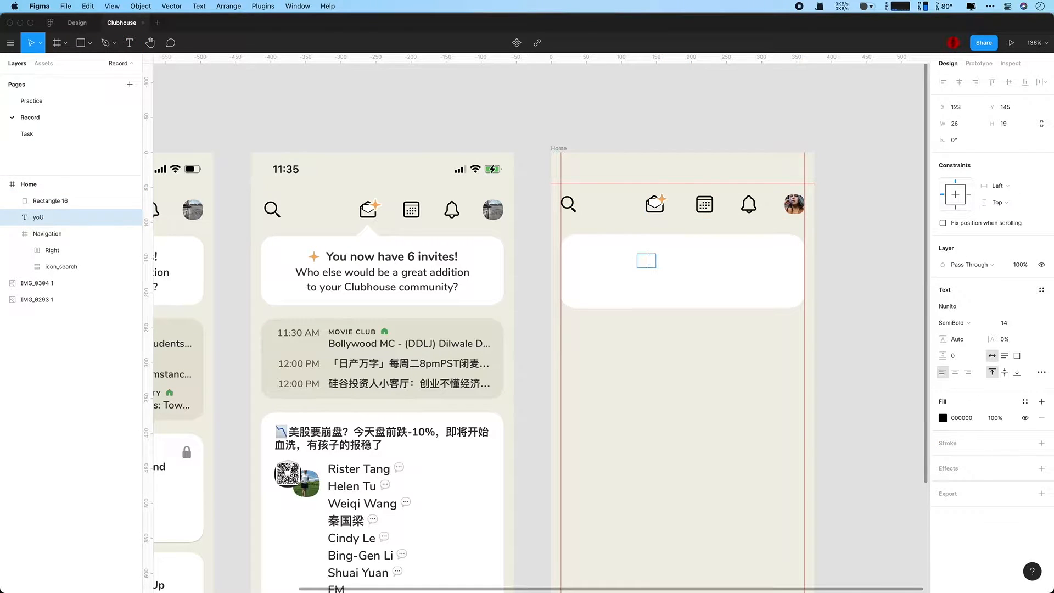
click(664, 271)
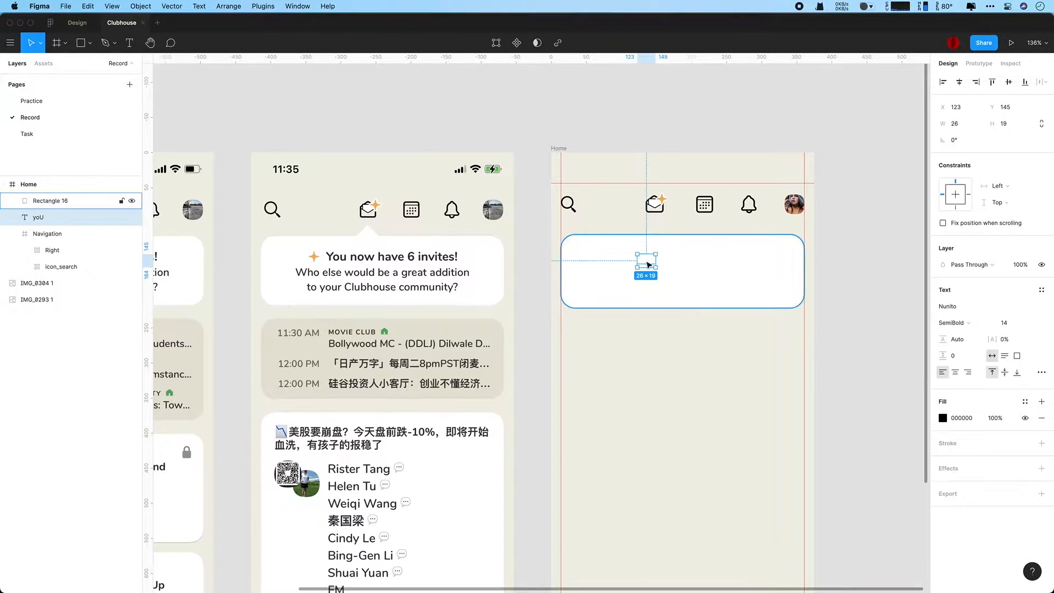
double_click(696, 274)
key(Escape)
click(647, 261)
key(Return)
text(YOUSFS)
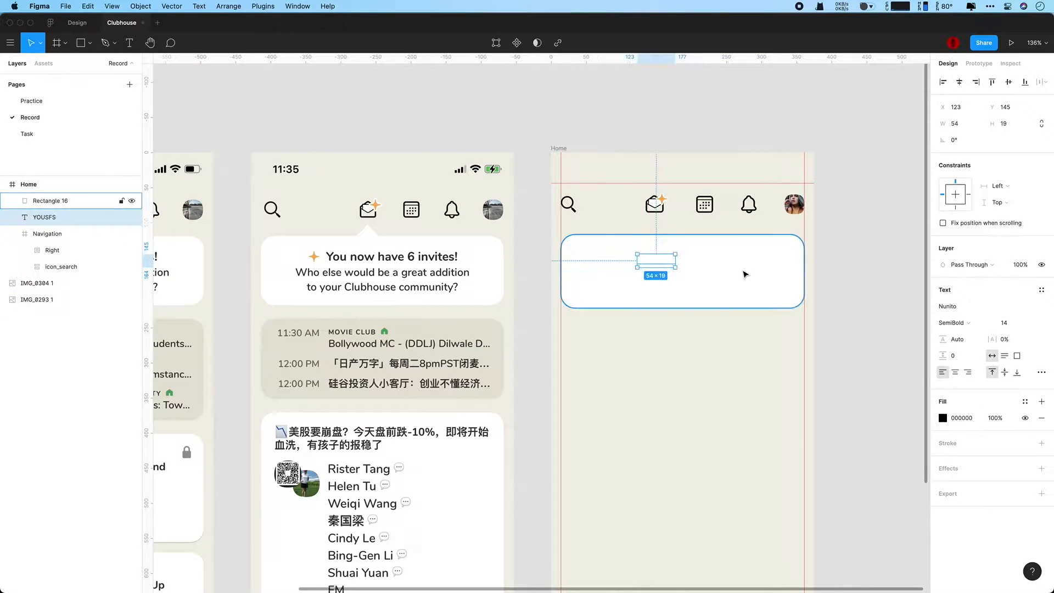
Step: Bring the text layer in front of the card rectangle and change its text to "You now have 6 invites!"
click(672, 303)
click(60, 217)
drag(60, 217, 57, 197)
double_click(664, 265)
text(You now have 6 invites!)
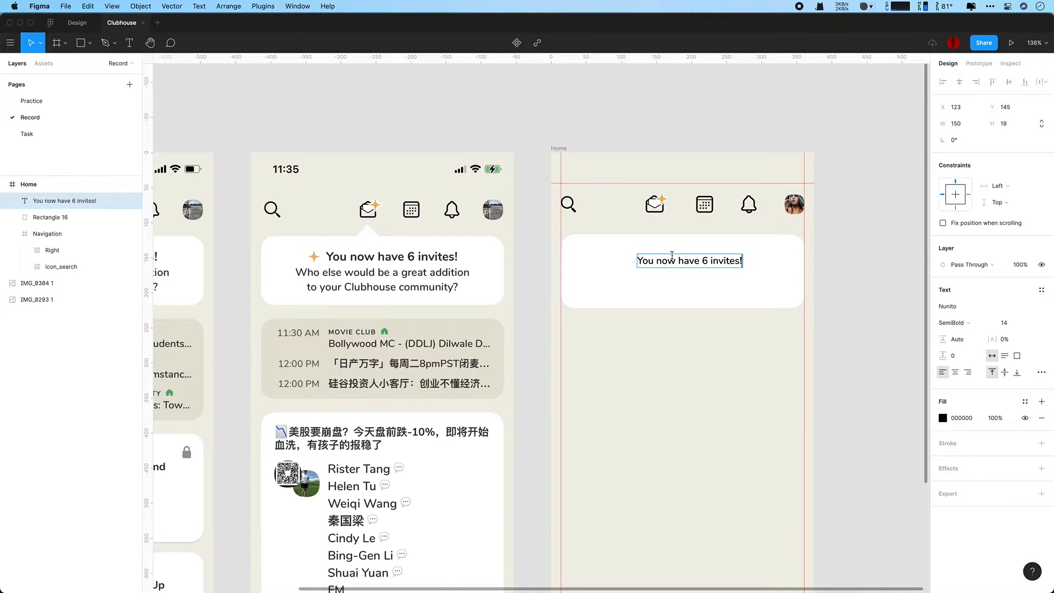
Step: Add a two-line text below the heading reading "Who else would be a great addition to your Clubhouse community?"
click(661, 290)
text(Who else would be a great addition)
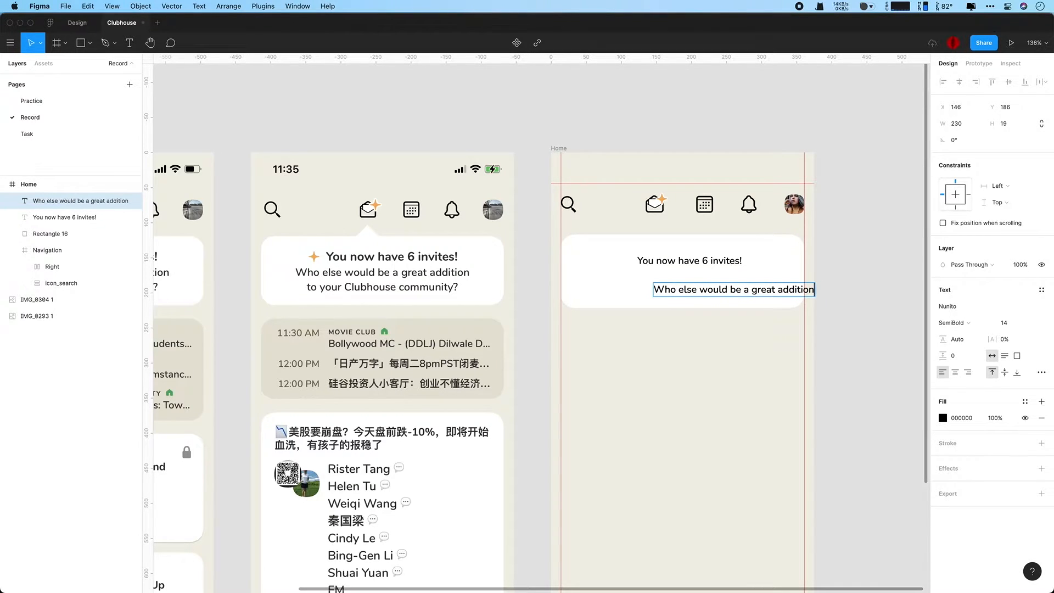
key(Escape)
drag(704, 290, 669, 277)
key(Return)
key(End)
text(to)
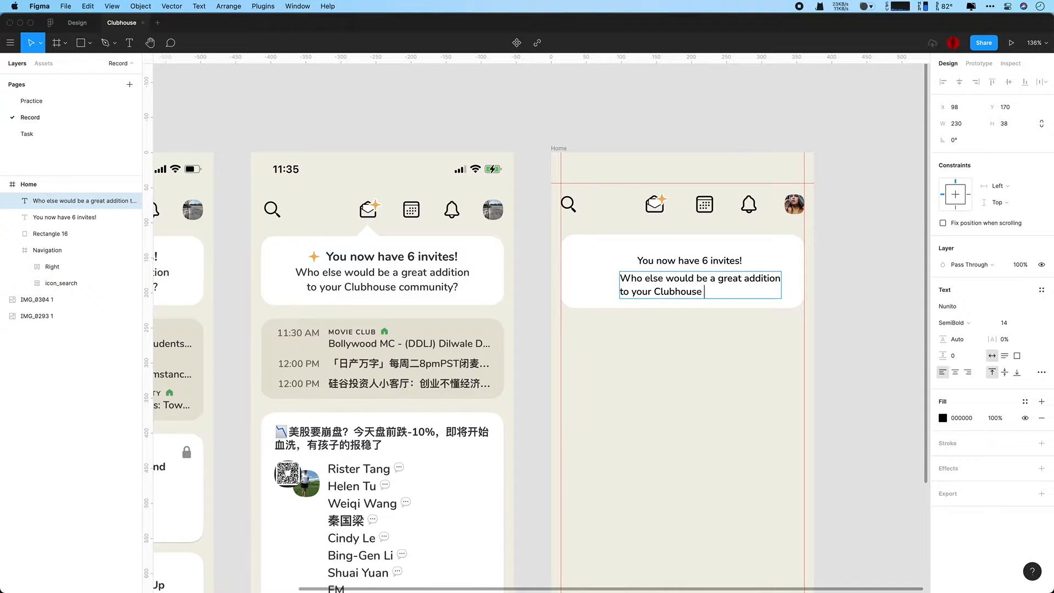
Step: Format the "You now have 6 invites!" heading with font size 16 and Bold weight
click(725, 263)
scroll(582, 158, up, 3)
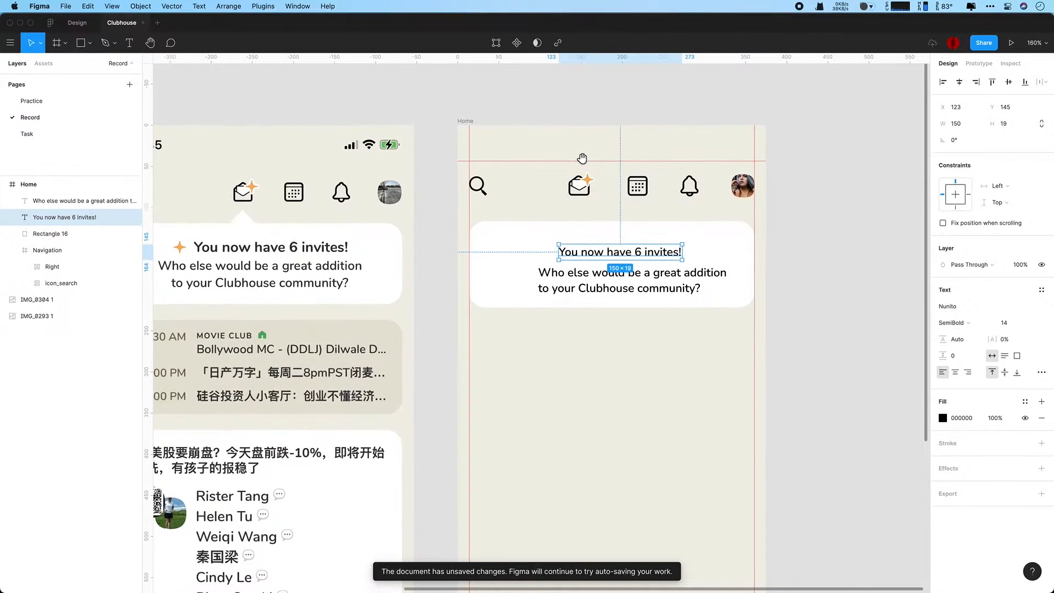
click(1015, 324)
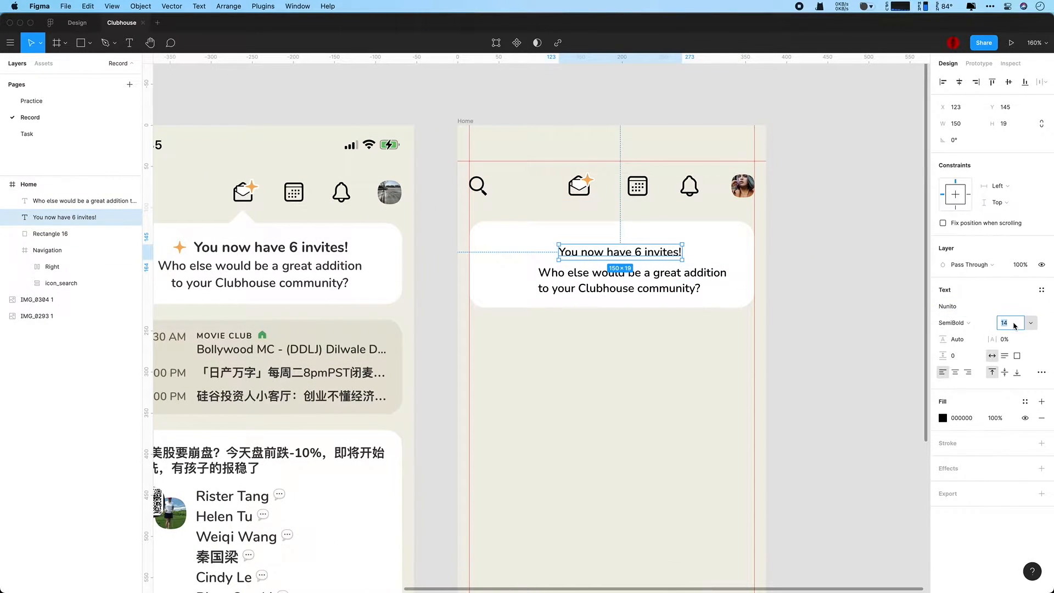
key(Return)
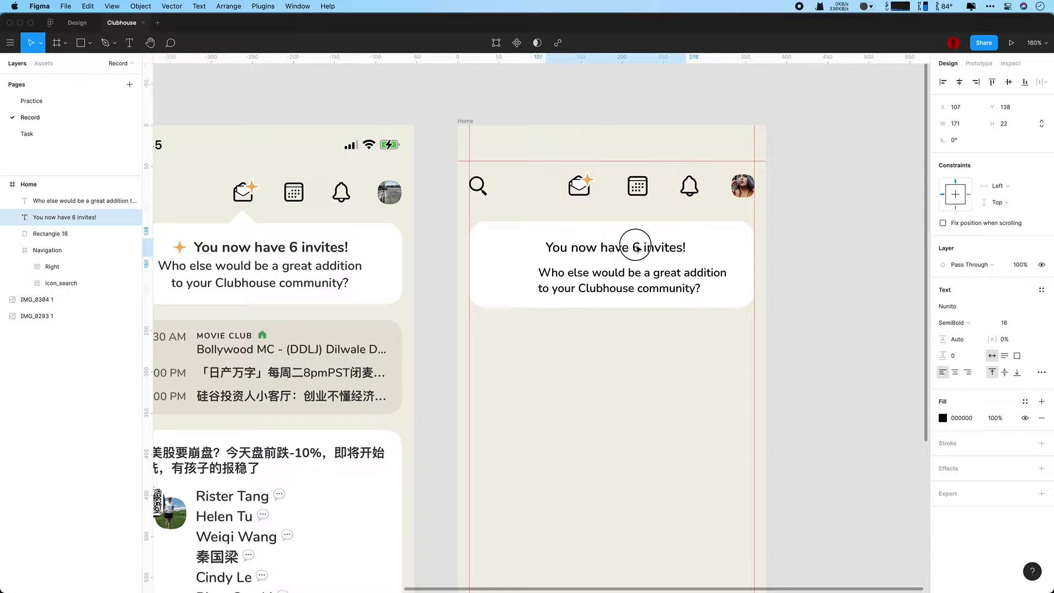
click(967, 325)
click(968, 324)
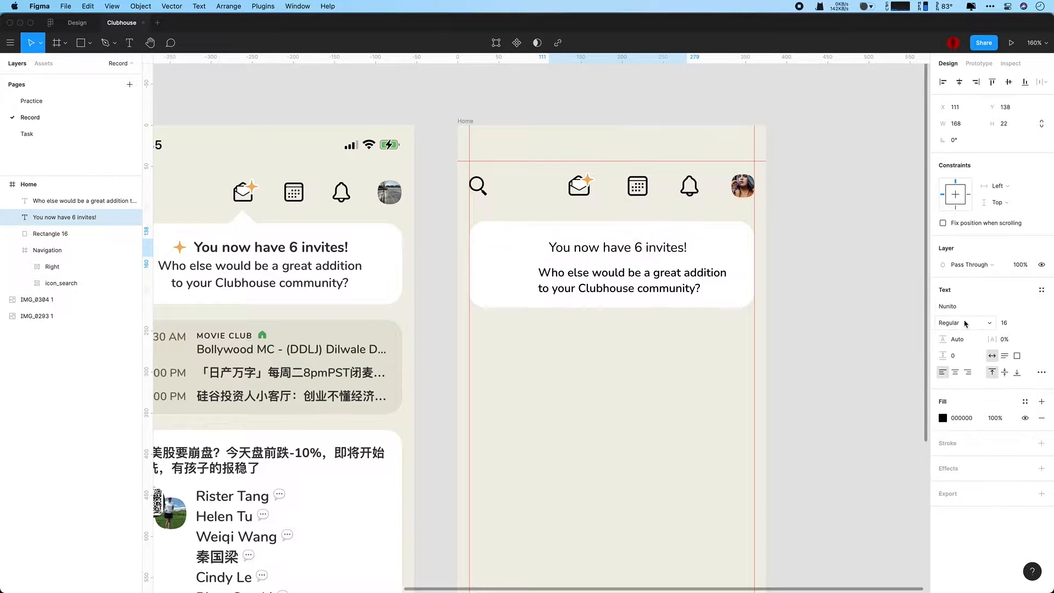
click(965, 323)
click(966, 334)
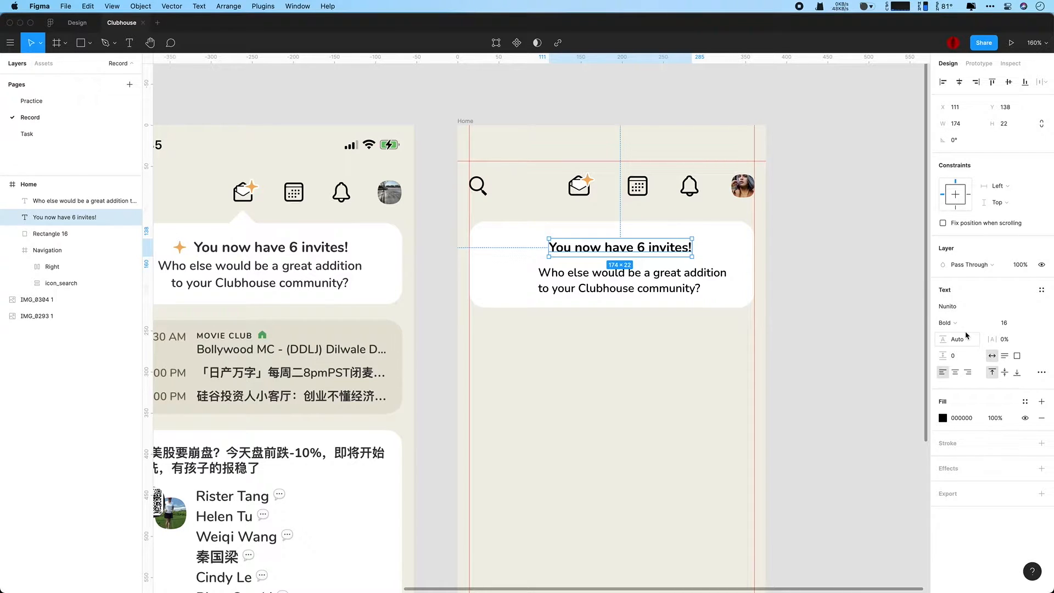
Step: Center-align the two-line description text and set its font size to 16
click(668, 279)
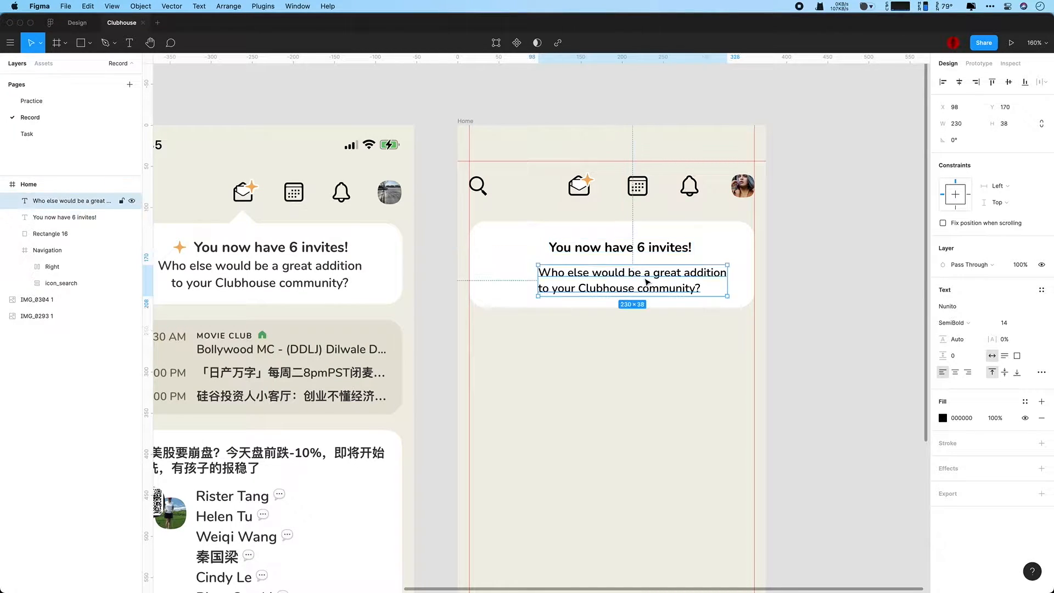
click(960, 377)
click(1009, 328)
text(16)
key(Return)
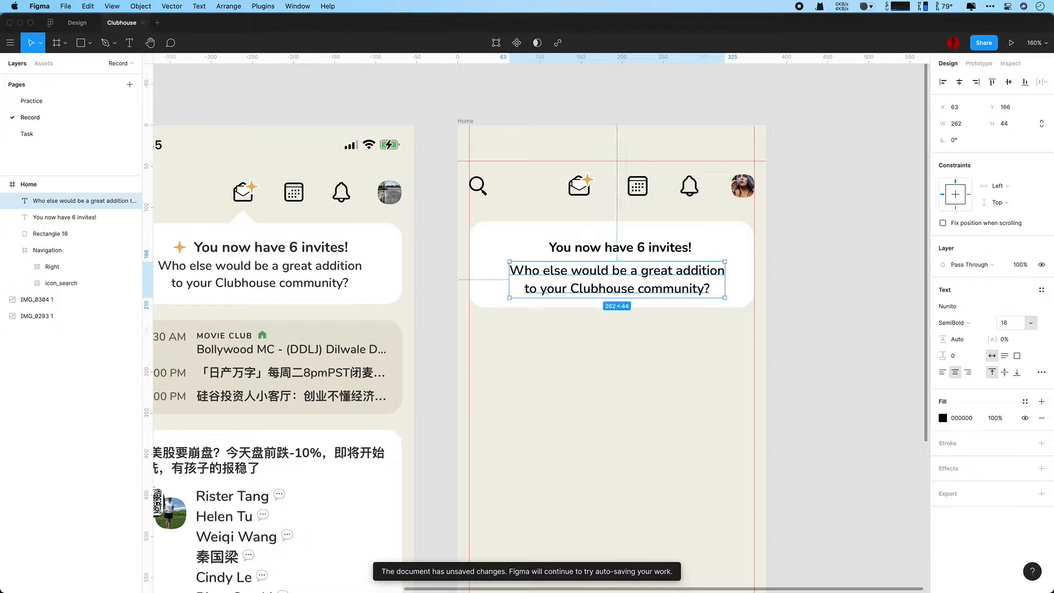
Step: Try font size 14 on the description text and restore size 16 with the SemiBold weight
scroll(677, 301, down, 3)
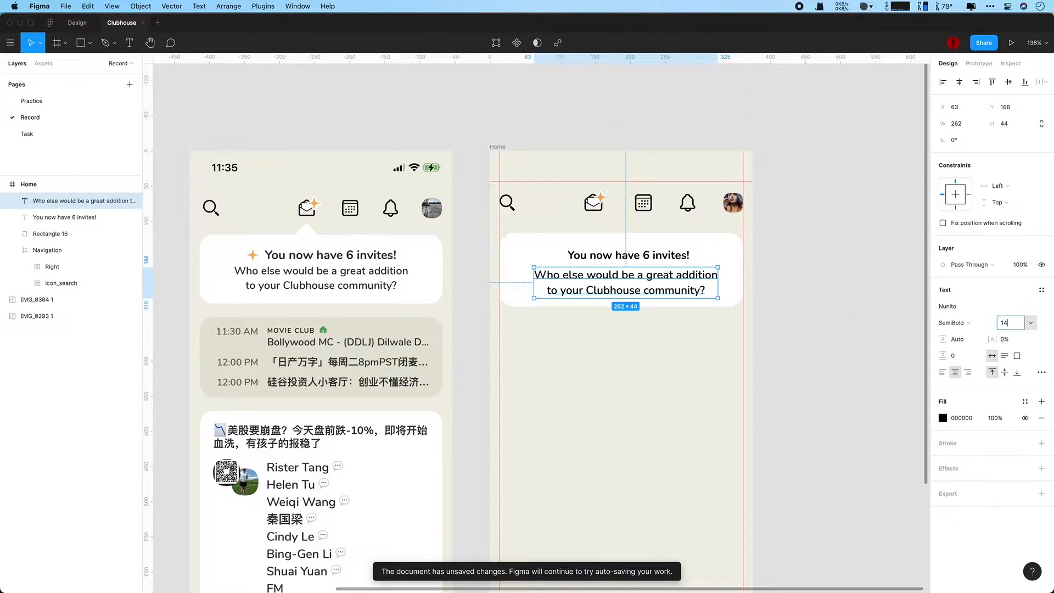
key(ctrl+z)
key(ctrl+z)
key(ctrl+shift+z)
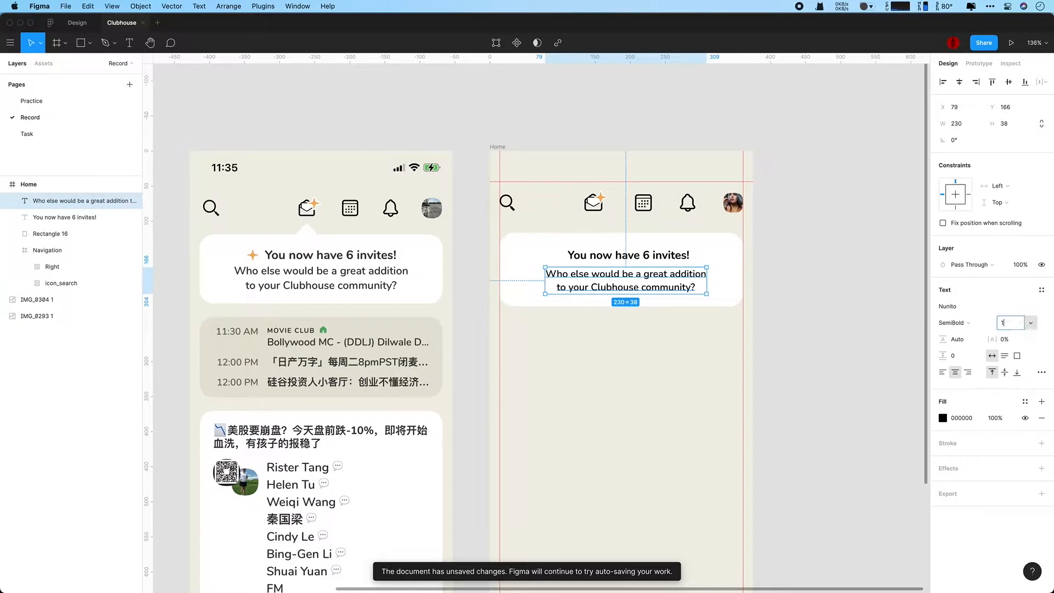
key(ctrl+shift+z)
click(956, 322)
click(971, 315)
click(950, 322)
key(Escape)
Step: Nudge the heading up by one pixel to Y 137
click(650, 259)
key(Up)
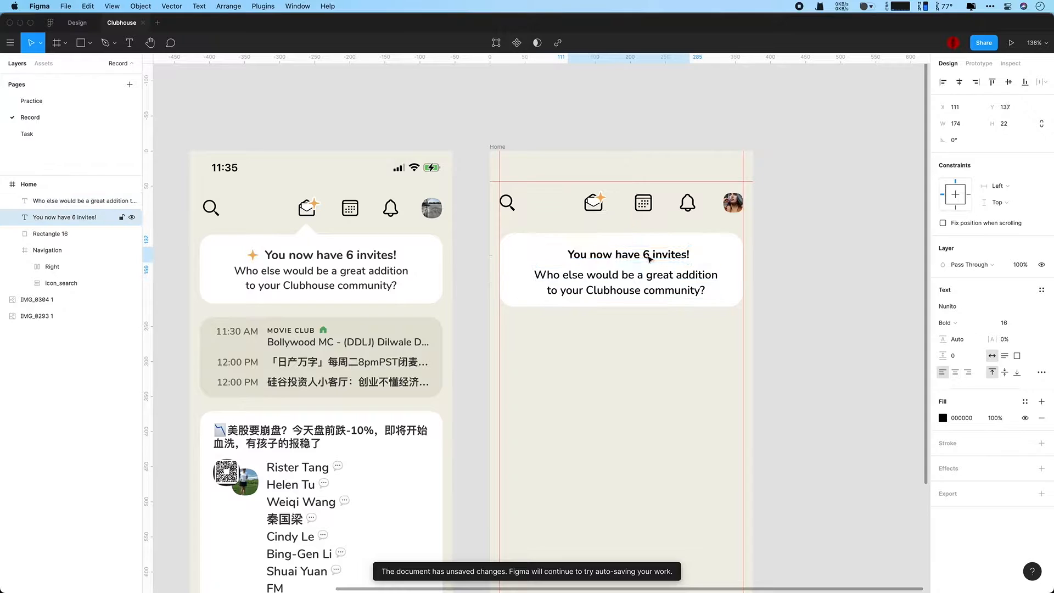
Step: Draw a white triangle about 41 × 28 on the card's upper edge as a pointer beneath the invite icon
click(89, 43)
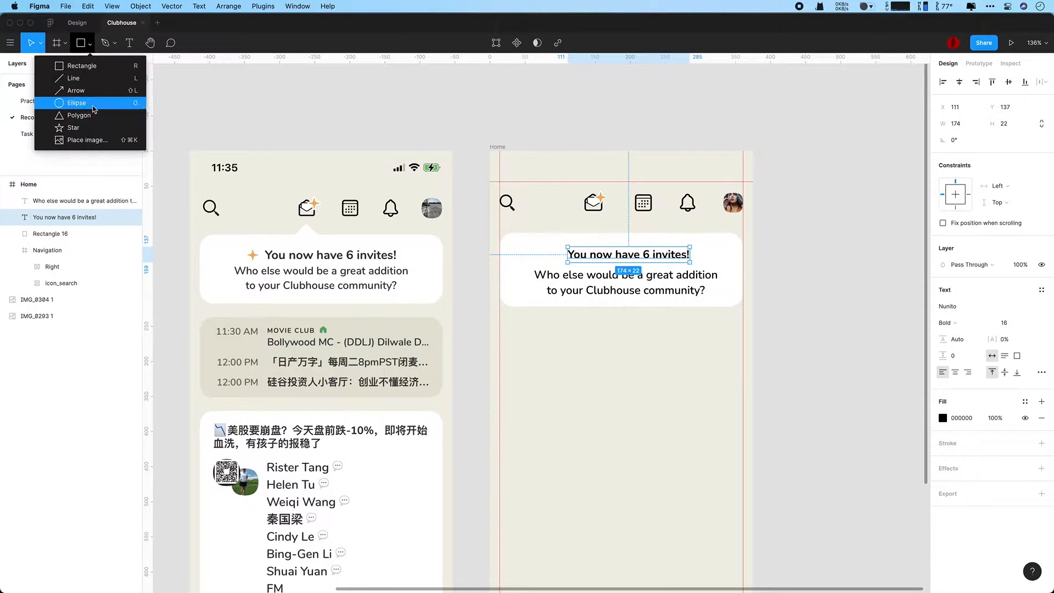
click(77, 115)
drag(582, 219, 607, 238)
click(943, 322)
click(626, 228)
Step: Align the triangle pointer beneath the invite icon at X 129, Y 99
scroll(625, 237, up, 5)
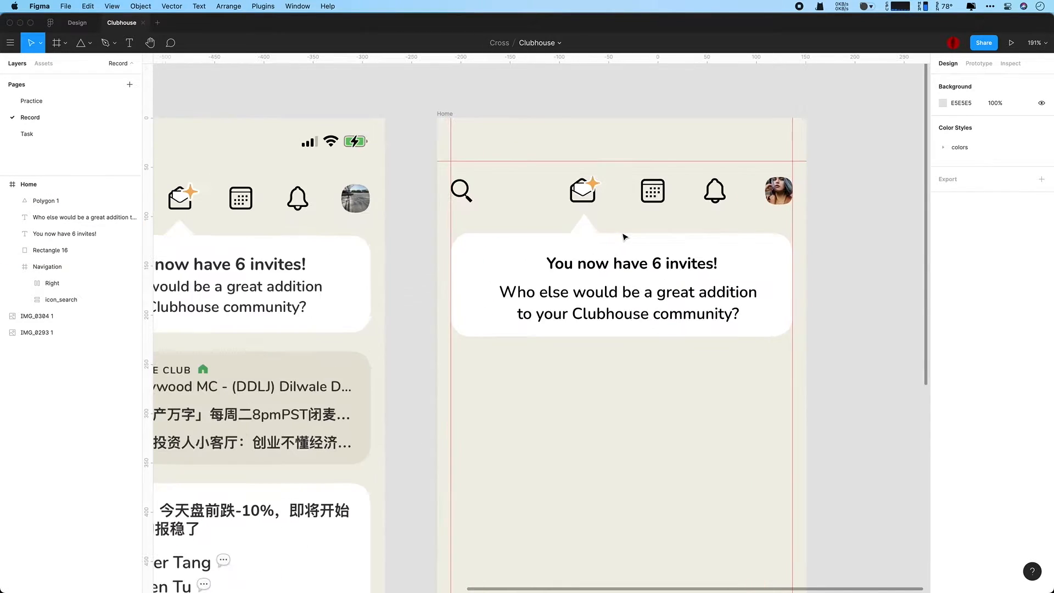
key(super+backslash)
key(super+backslash)
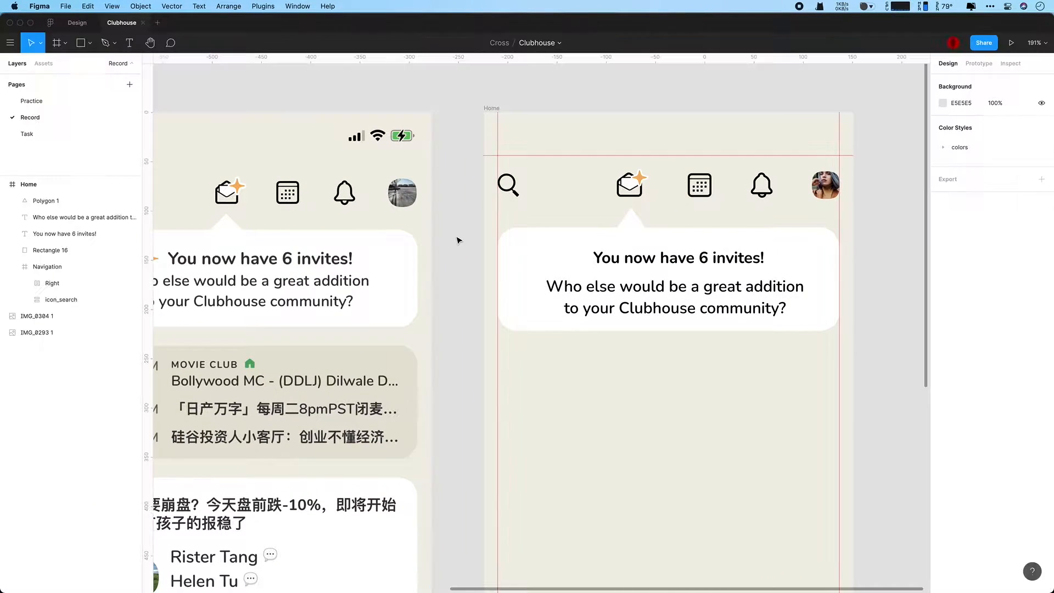
click(626, 224)
mouse_move(626, 224)
mouse_down()
mouse_move(607, 217)
mouse_move(632, 225)
mouse_up()
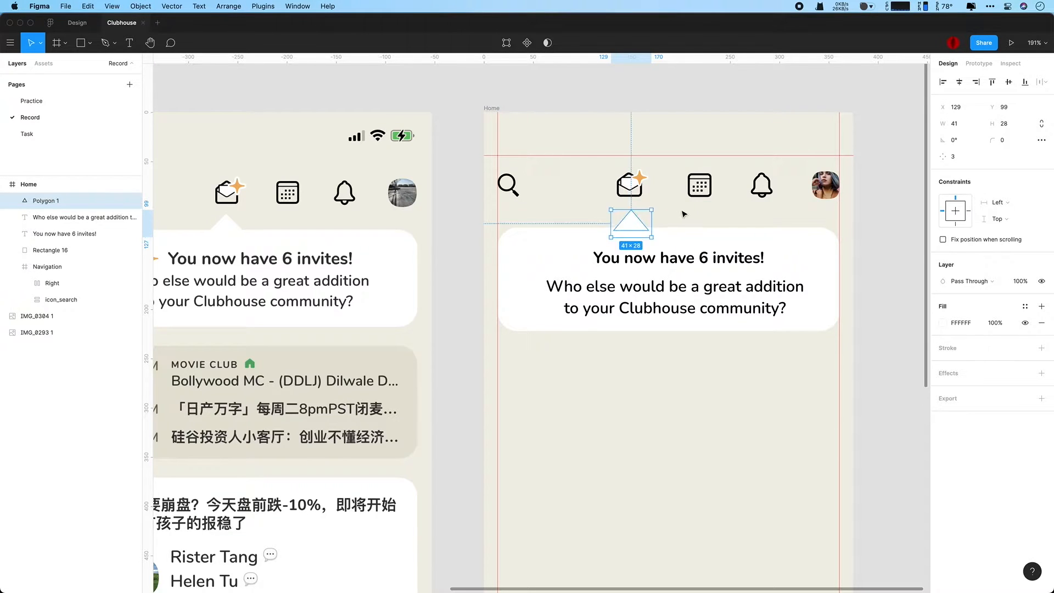
Step: Move the two-line description up by seven pixels to Y 159, directly beneath the heading
click(722, 223)
click(723, 237)
scroll(670, 264, down, 3)
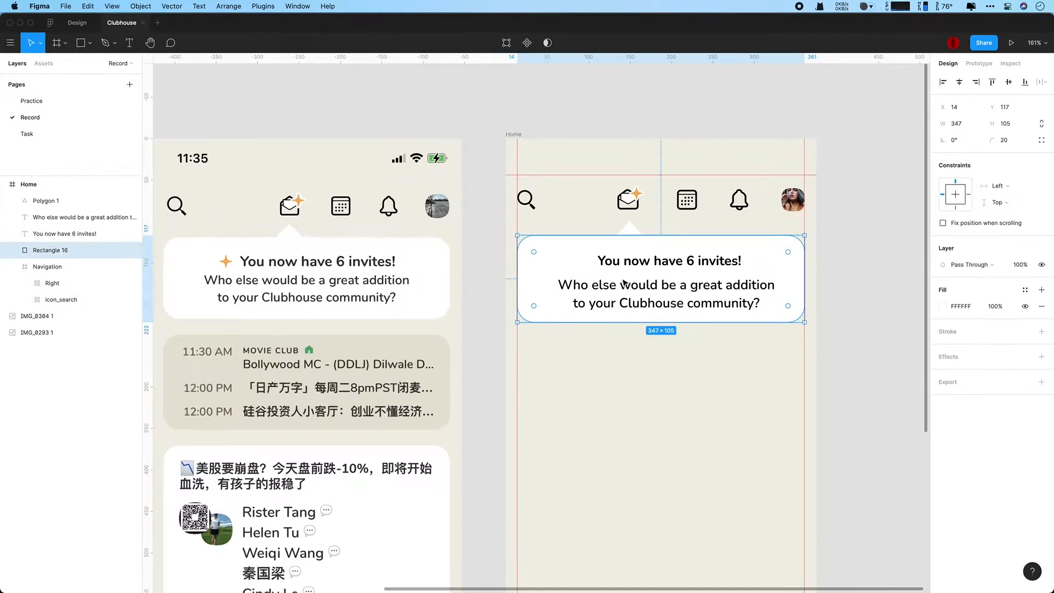
click(670, 265)
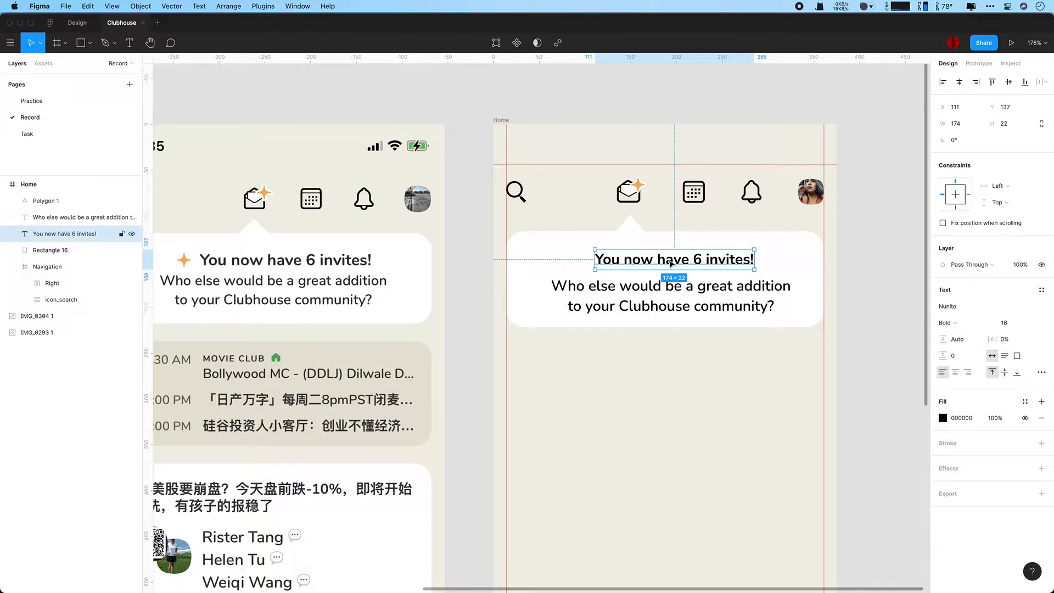
click(658, 291)
key(Up)
key(Up)
key(Up)
key(Up)
key(Up)
key(Up)
key(Up)
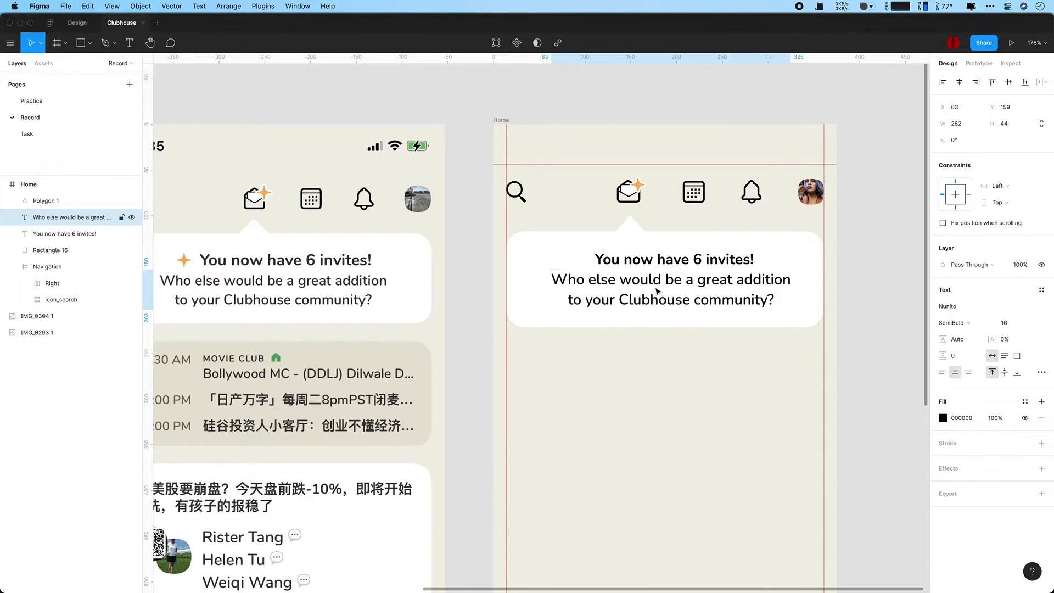
Step: Duplicate the orange star inside the navigation's invite icon
click(675, 259)
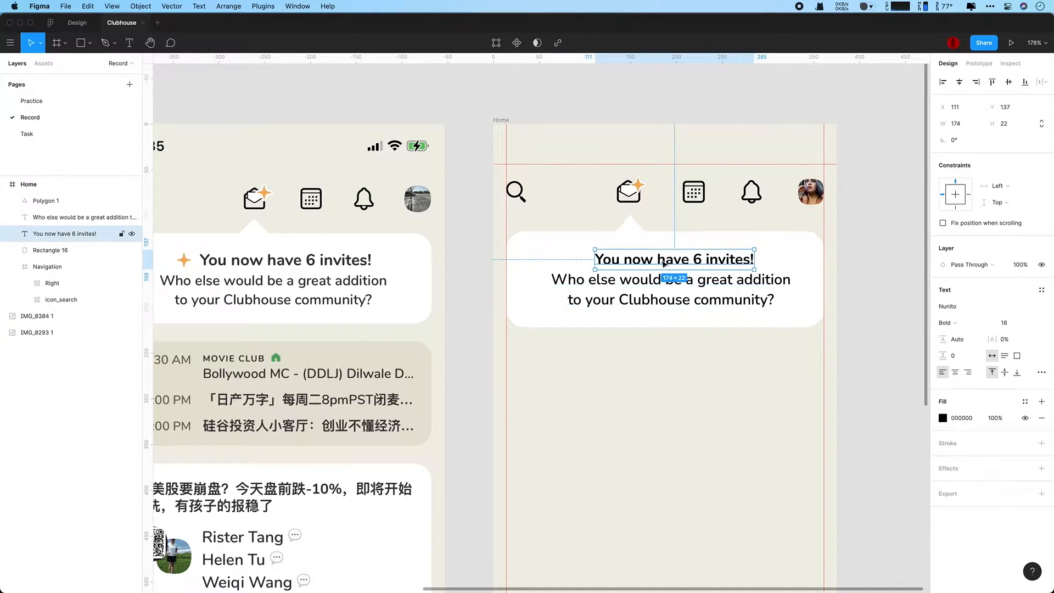
super+click(639, 188)
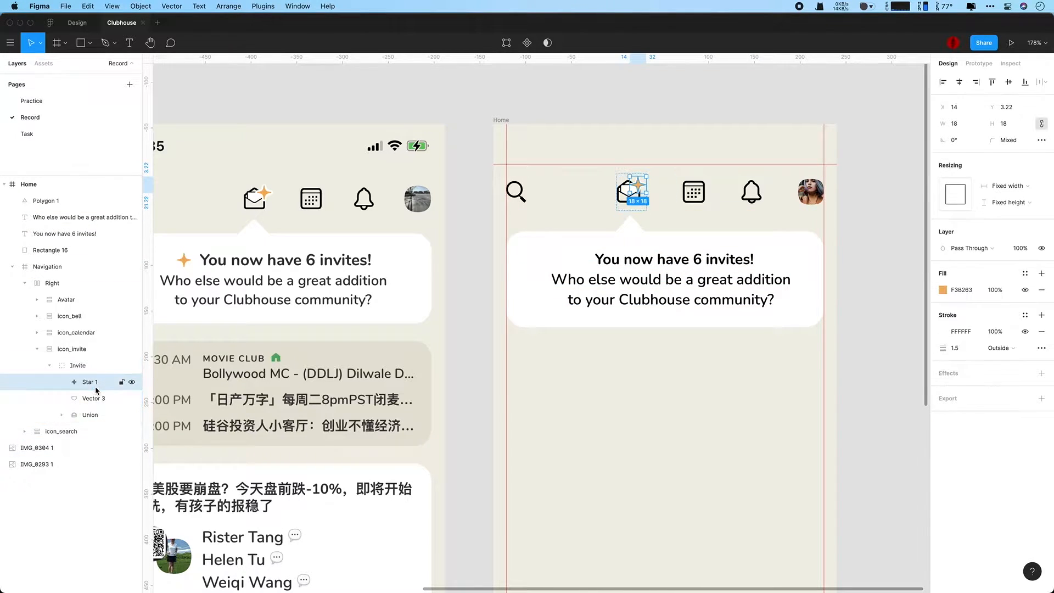
key(super+d)
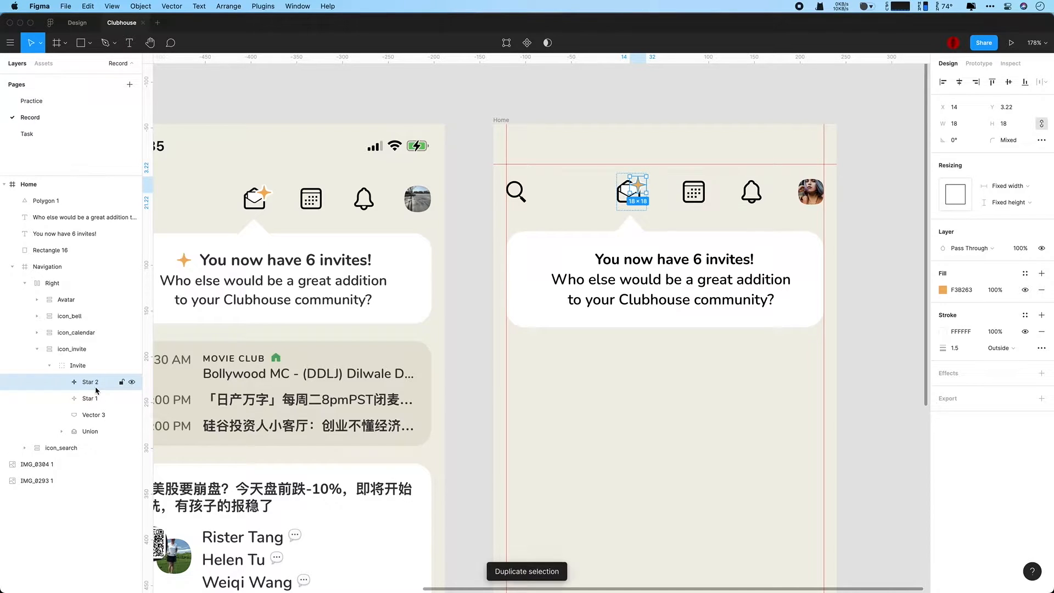
Step: Move the duplicated star beside the card heading at X 83, Y 139, and group all the card's layers as InviteTip
drag(640, 188, 579, 260)
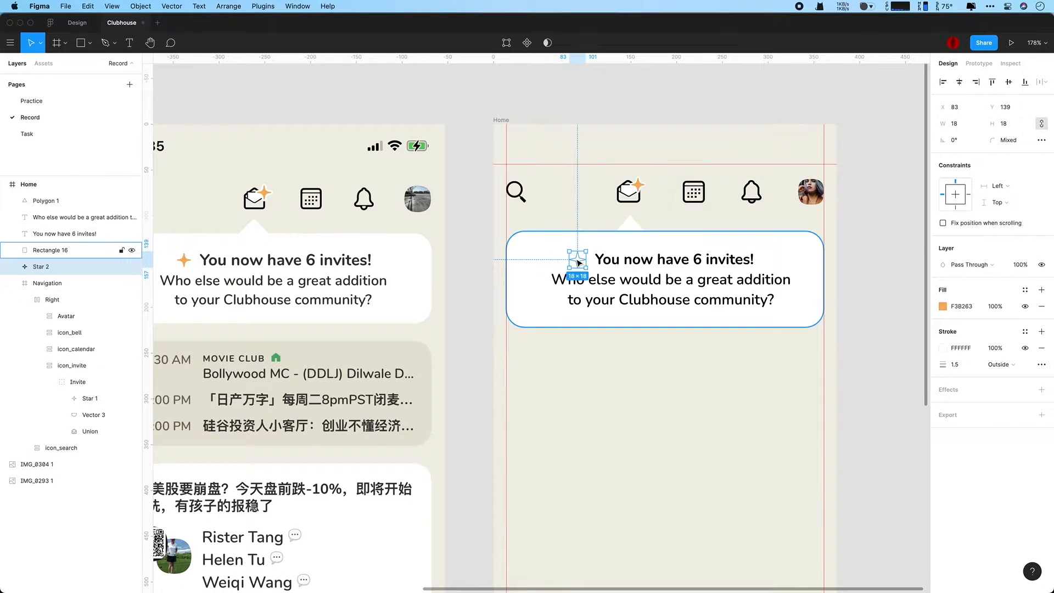
shift+click(56, 203)
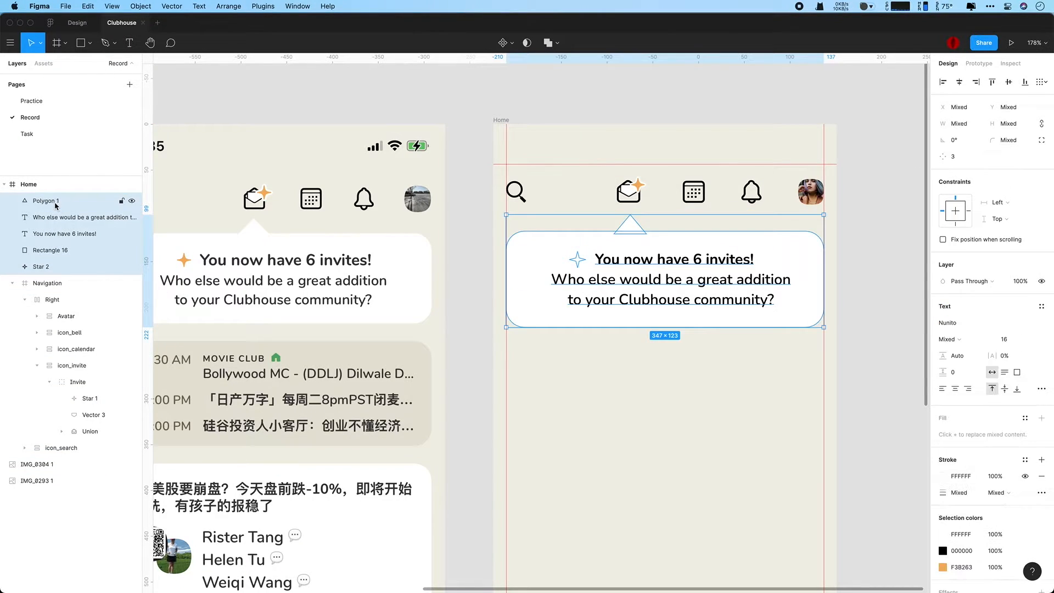
key(super+g)
double_click(37, 202)
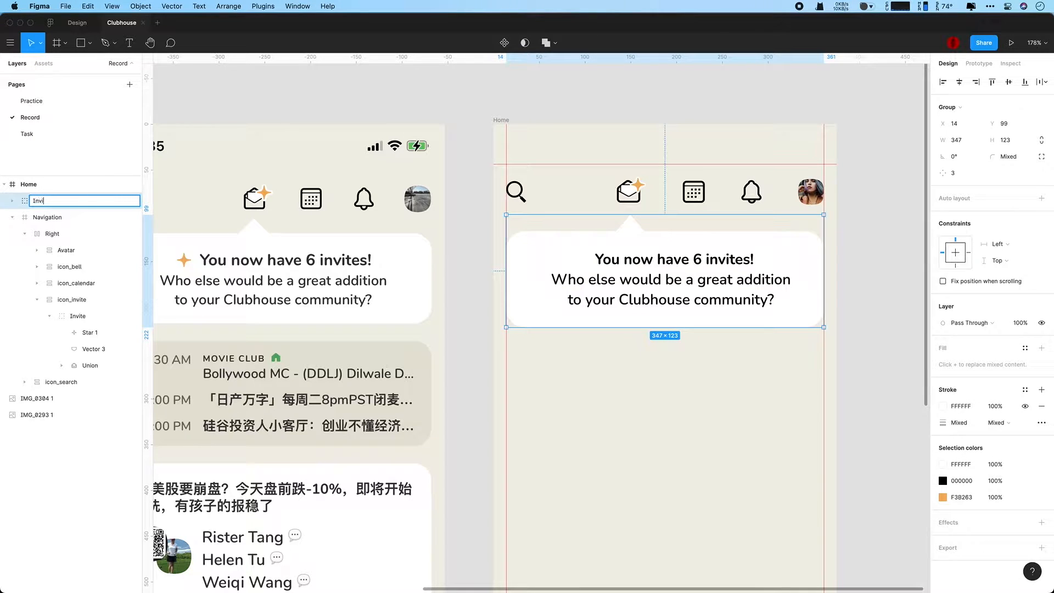
key(Return)
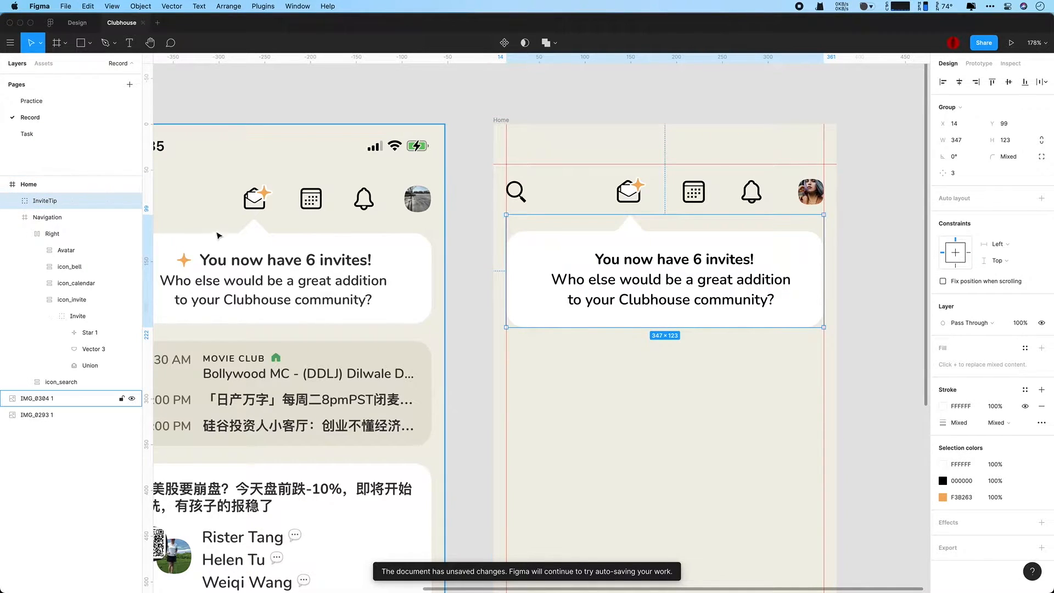
Step: Move the star layer to the top of the InviteTip group's layer order
click(12, 201)
click(57, 220)
drag(53, 283, 73, 219)
click(80, 234)
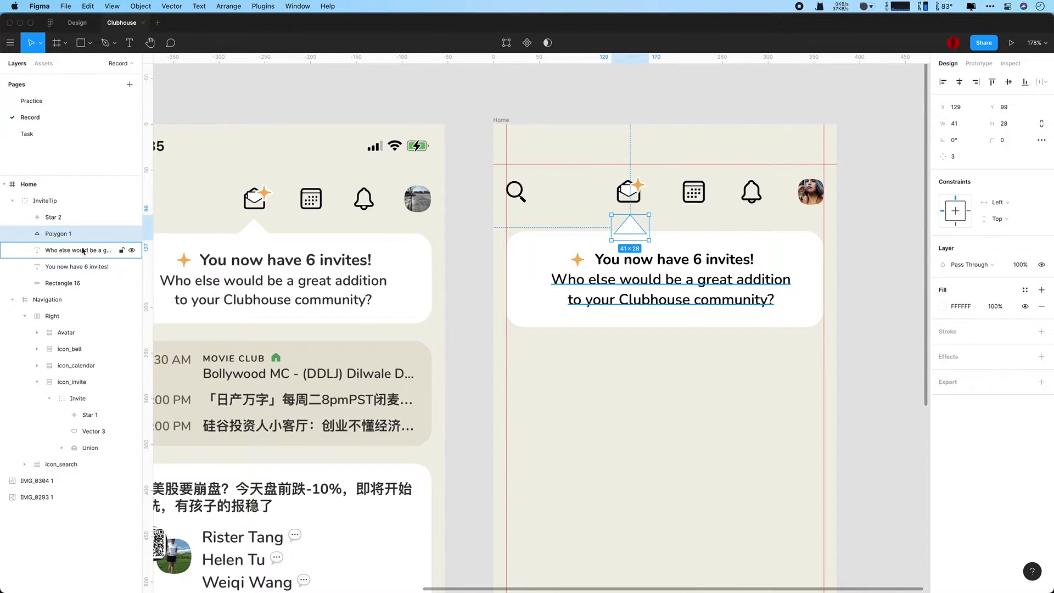
Step: Reorder the triangle directly above the card rectangle in InviteTip and combine the two shapes with Union
drag(60, 233, 74, 286)
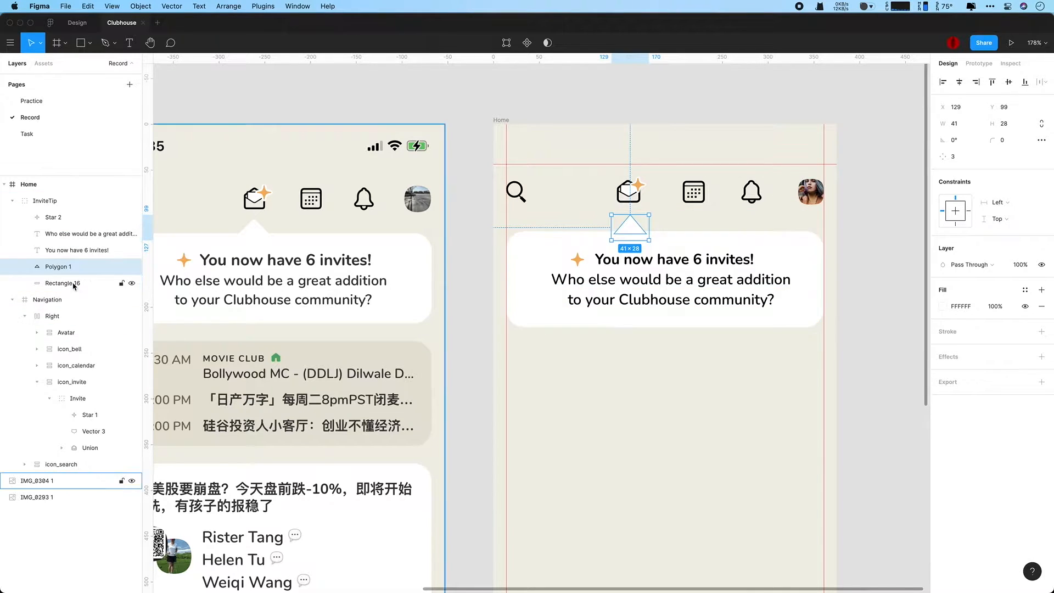
shift+click(73, 285)
click(555, 42)
click(527, 60)
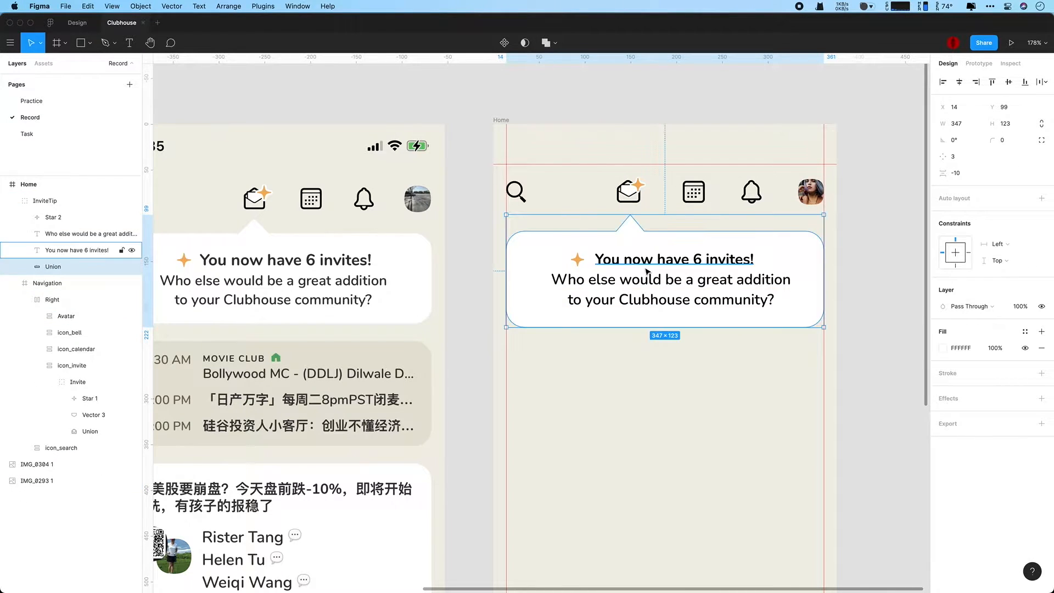
Step: Set the height of the card rectangle inside the union to 100
double_click(630, 222)
click(778, 248)
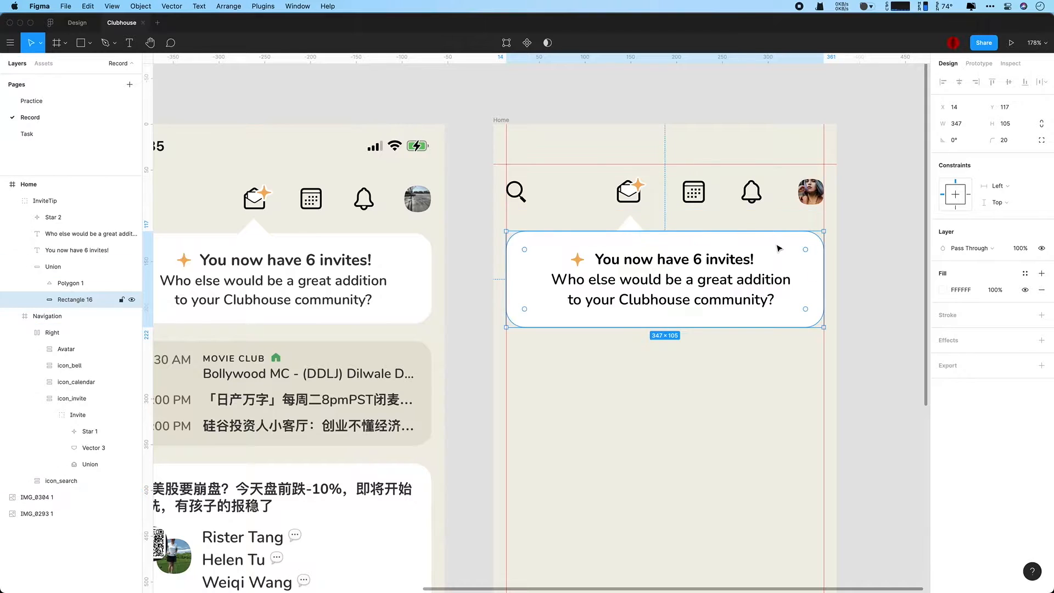
drag(702, 326, 702, 320)
click(1013, 125)
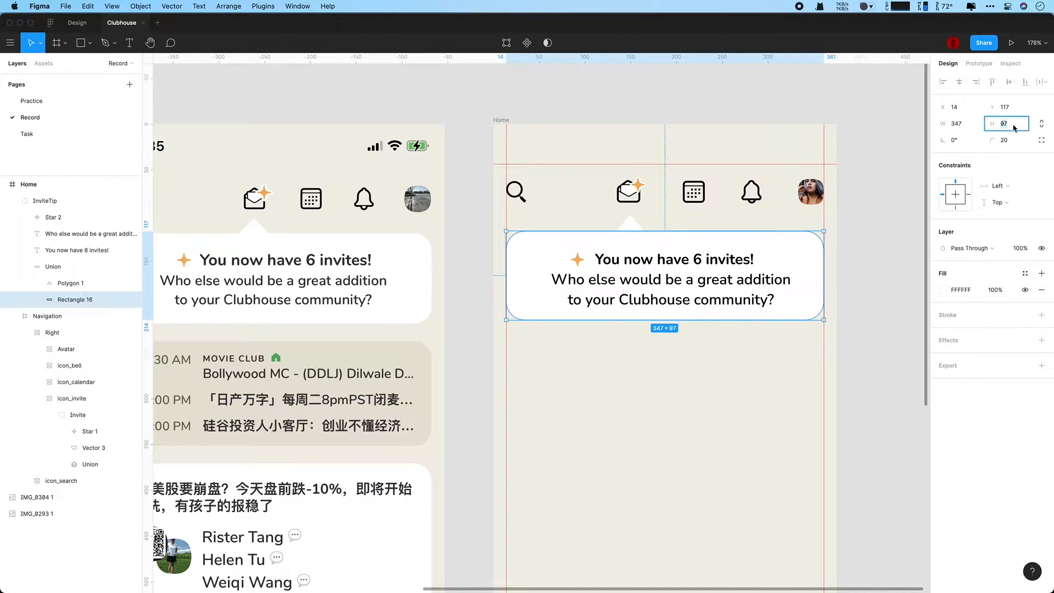
key(Escape)
key(Escape)
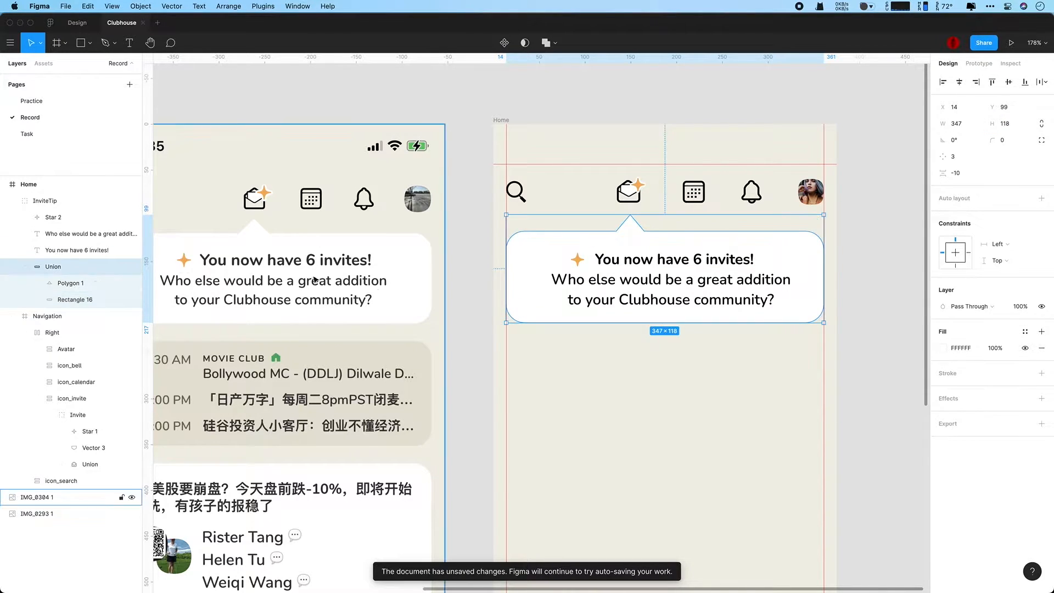
click(90, 233)
shift+click(77, 249)
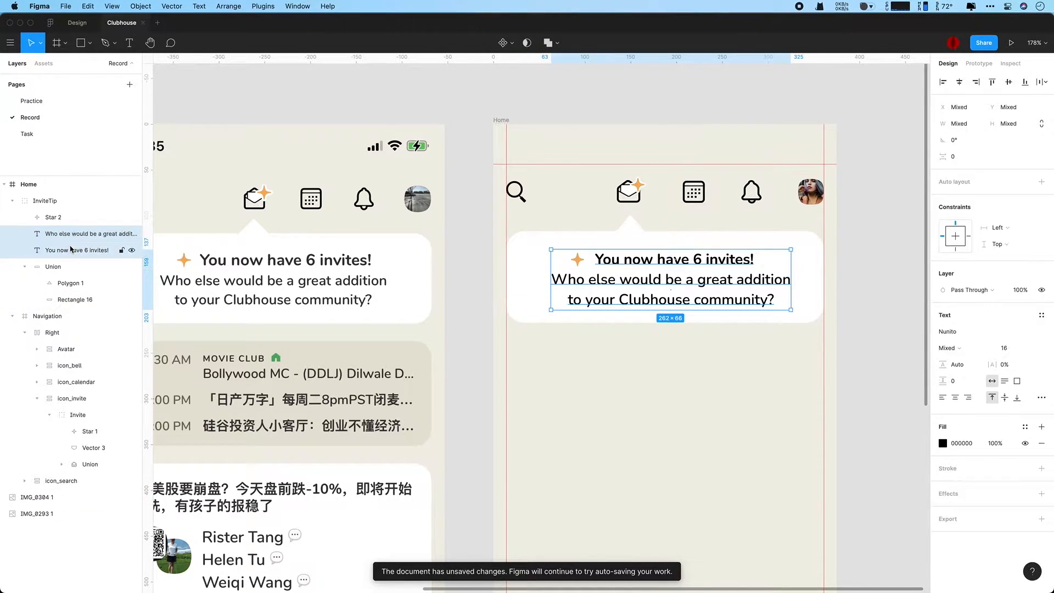
click(54, 217)
scroll(670, 280, down, 3)
click(511, 280)
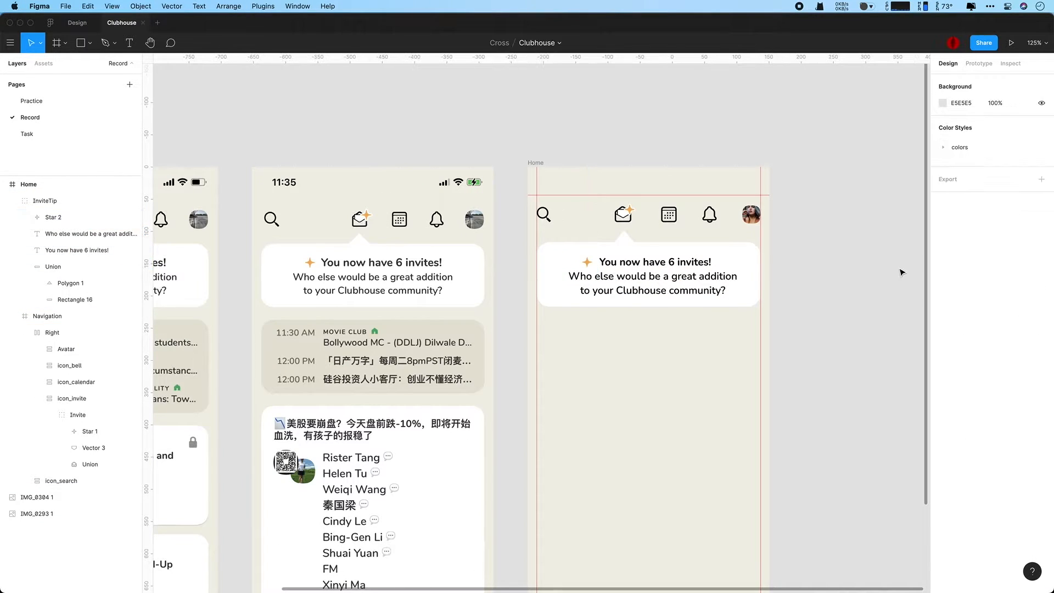
Step: Reorder the star layer between the two-line description and the heading in the InviteTip group
click(83, 218)
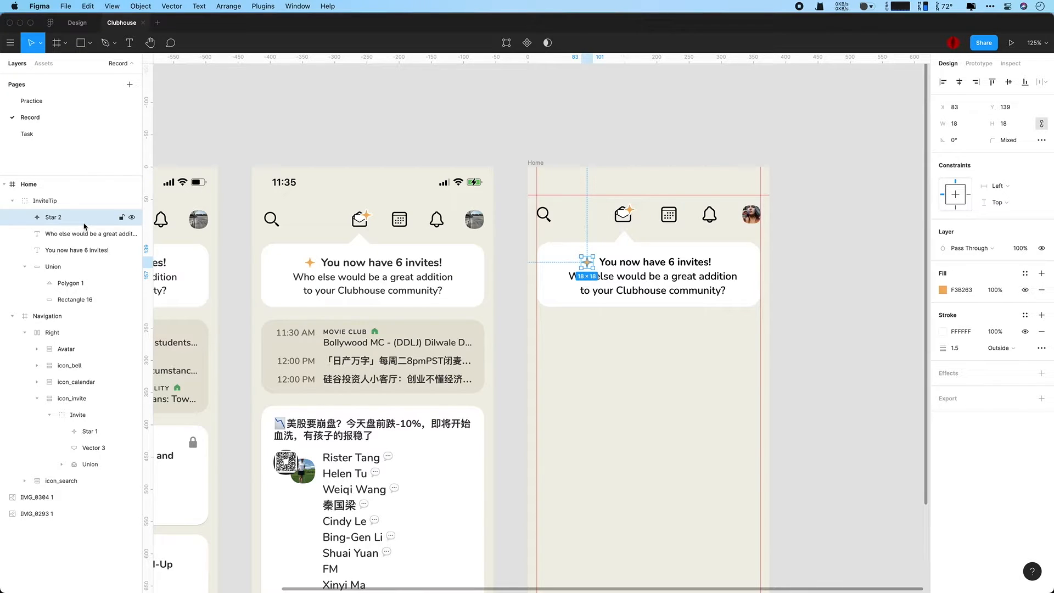
click(87, 234)
click(79, 218)
click(82, 234)
drag(55, 218, 54, 242)
Step: Set the "You now have 6 invites!" heading's font size to 18
click(75, 251)
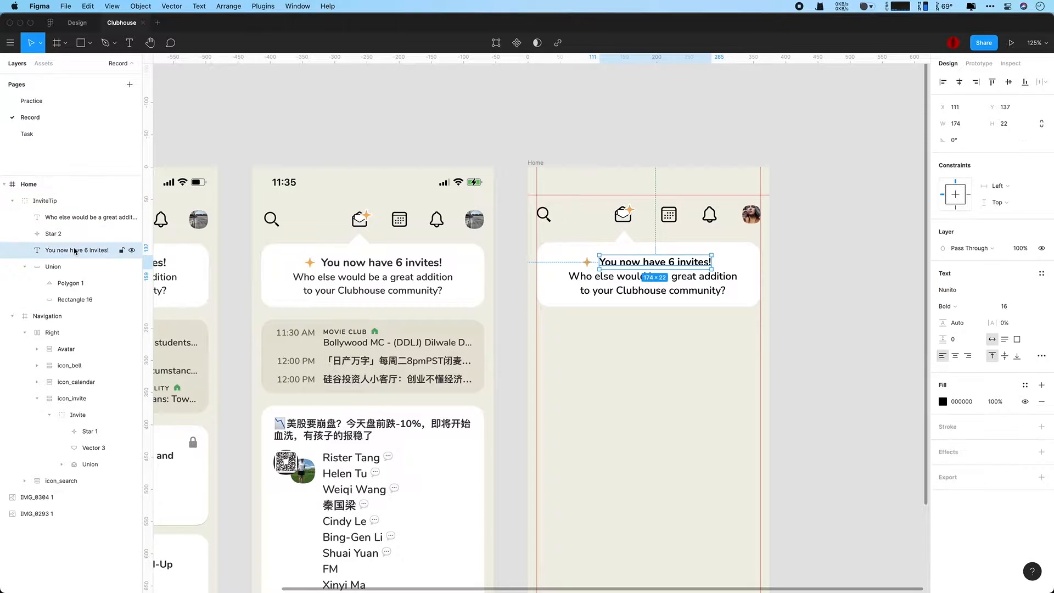
click(1010, 305)
text(18)
key(Return)
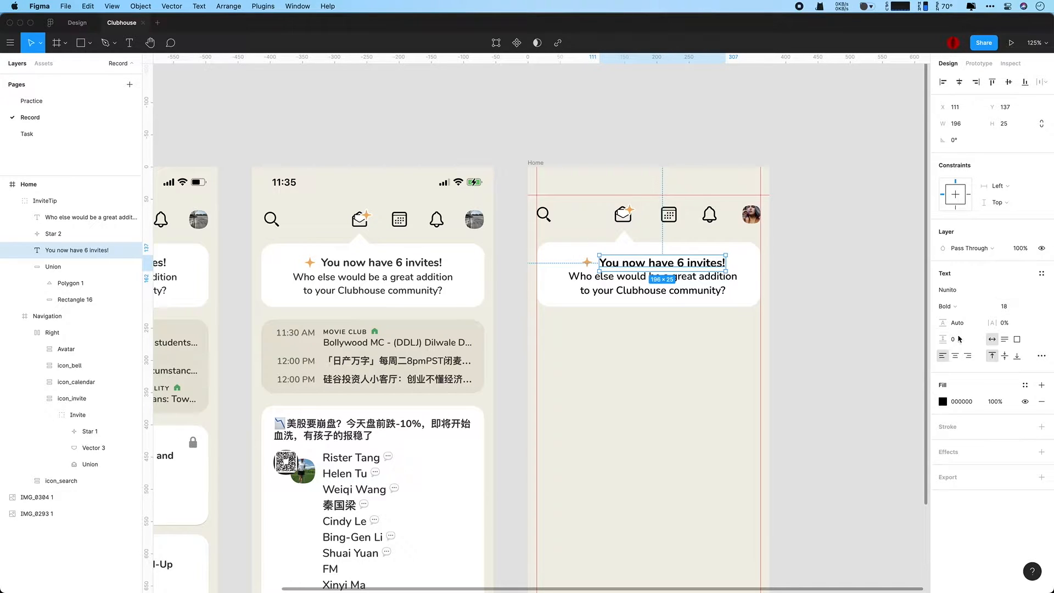
click(850, 310)
Step: Apply 60% corner smoothing to the card rectangle inside the union
scroll(850, 311, down, 3)
scroll(850, 312, up, 1)
click(651, 220)
double_click(624, 172)
click(653, 236)
click(1042, 156)
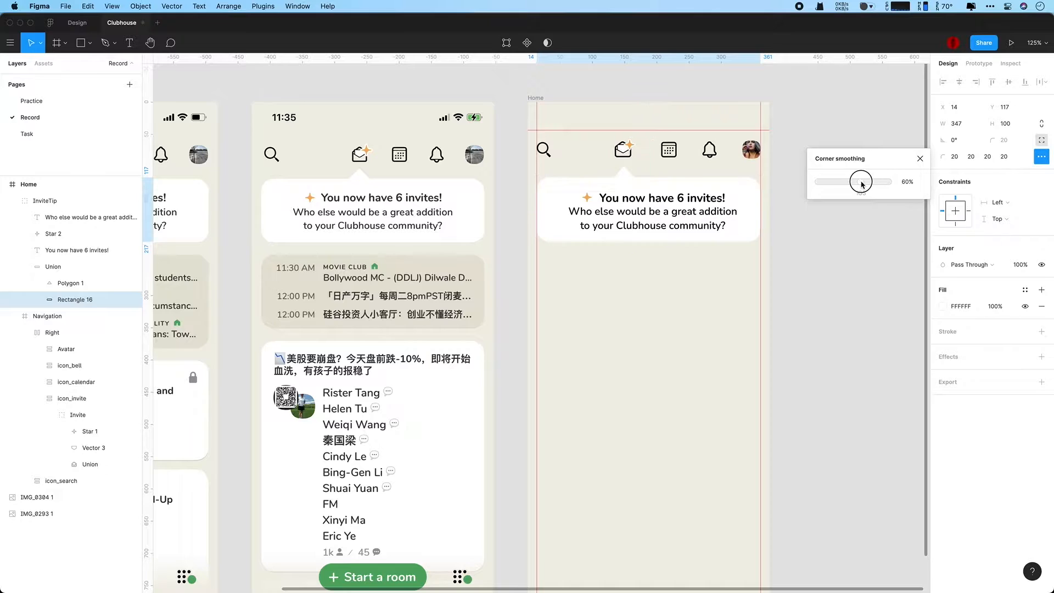
click(867, 275)
Step: Set the triangle pointer's width to 42 and move it to X 127, Y 99 beneath the invite icon
scroll(867, 272, up, 3)
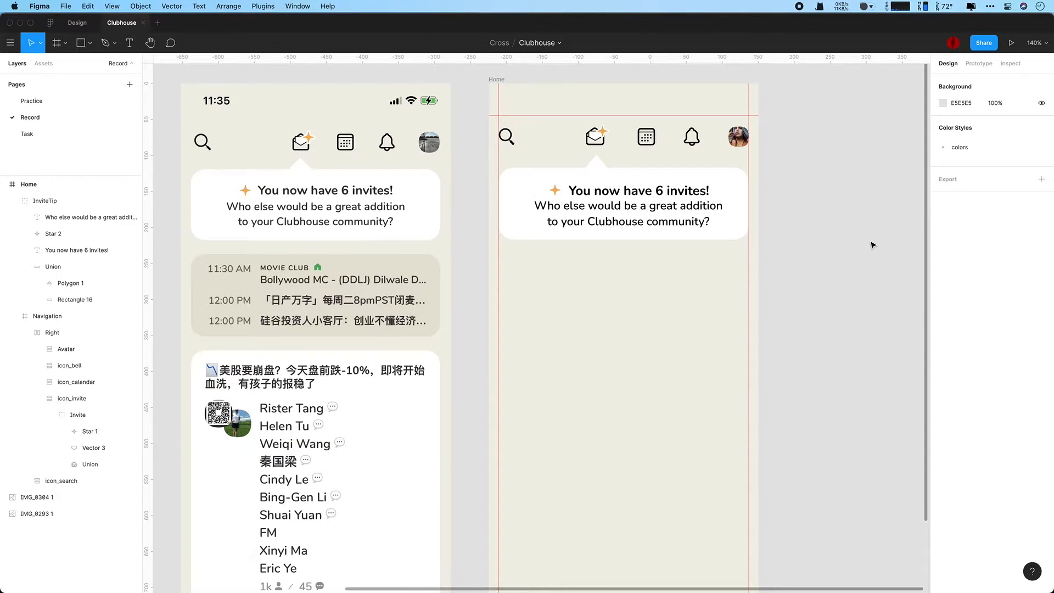
scroll(277, 163, up, 4)
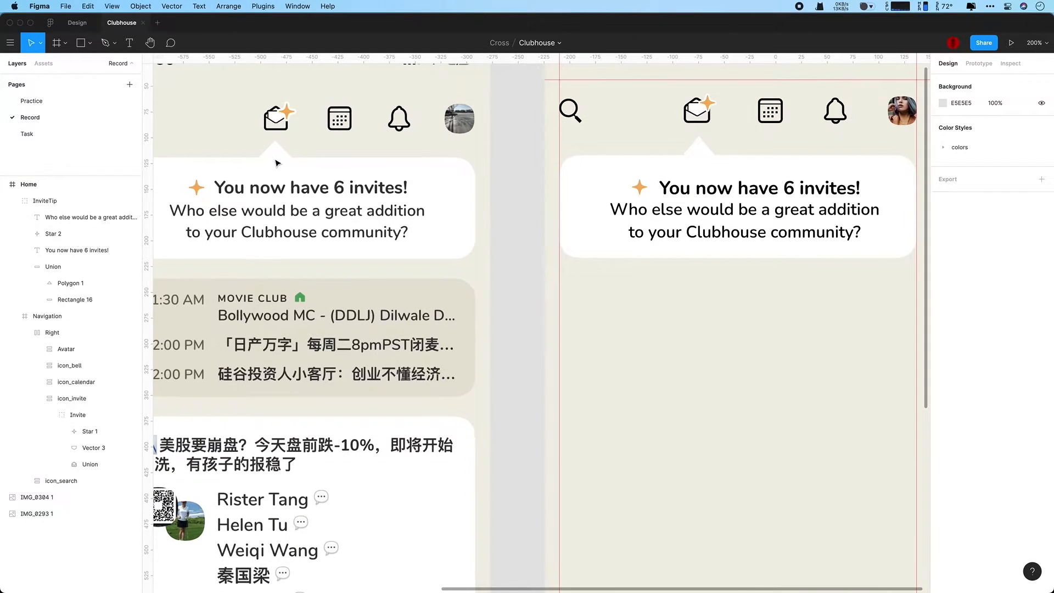
scroll(277, 163, up, 2)
super+click(707, 147)
click(978, 126)
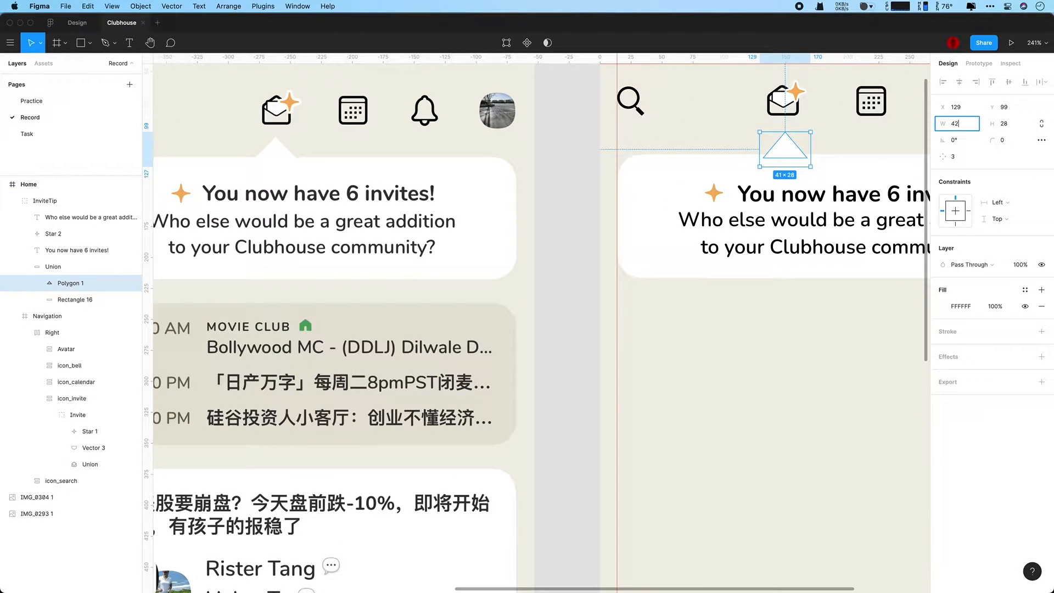
key(Return)
drag(782, 150, 779, 149)
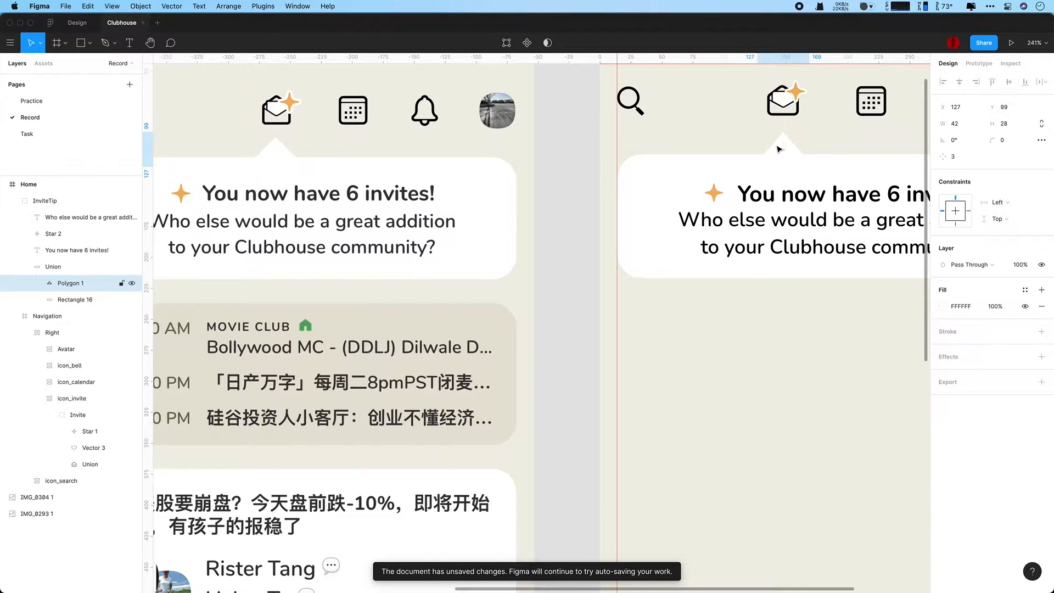
Step: Collapse the InviteTip group in the layer list
scroll(839, 185, down, 9)
click(776, 275)
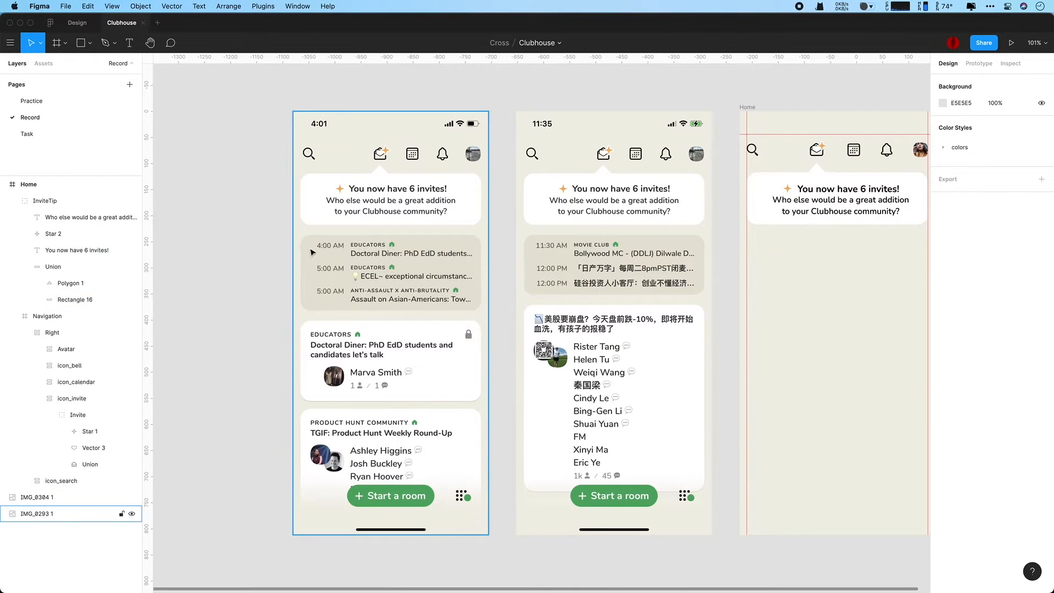
click(44, 201)
click(18, 201)
drag(866, 321, 666, 325)
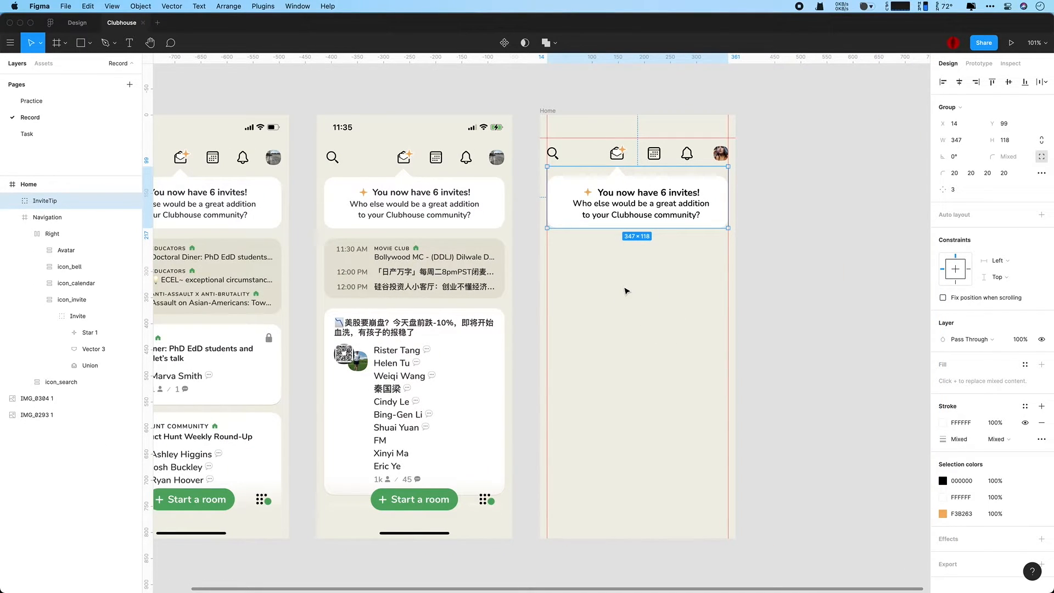
click(718, 240)
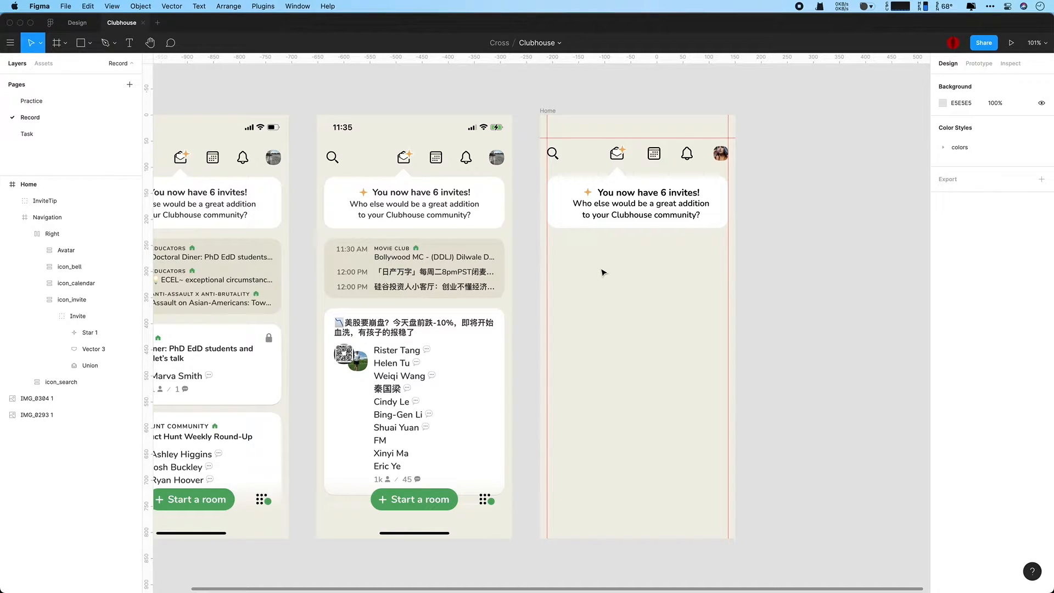
Step: Add the text "MOVIE CLUB" below the invites card in the Home frame
key(t)
click(604, 245)
text(MOVIE CLU)
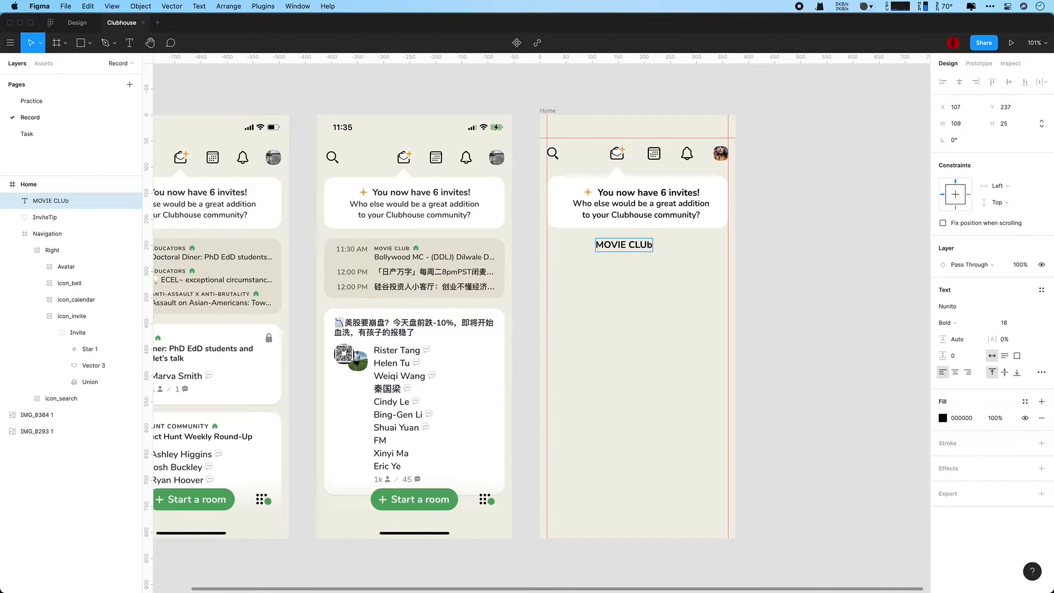
text(B)
key(Escape)
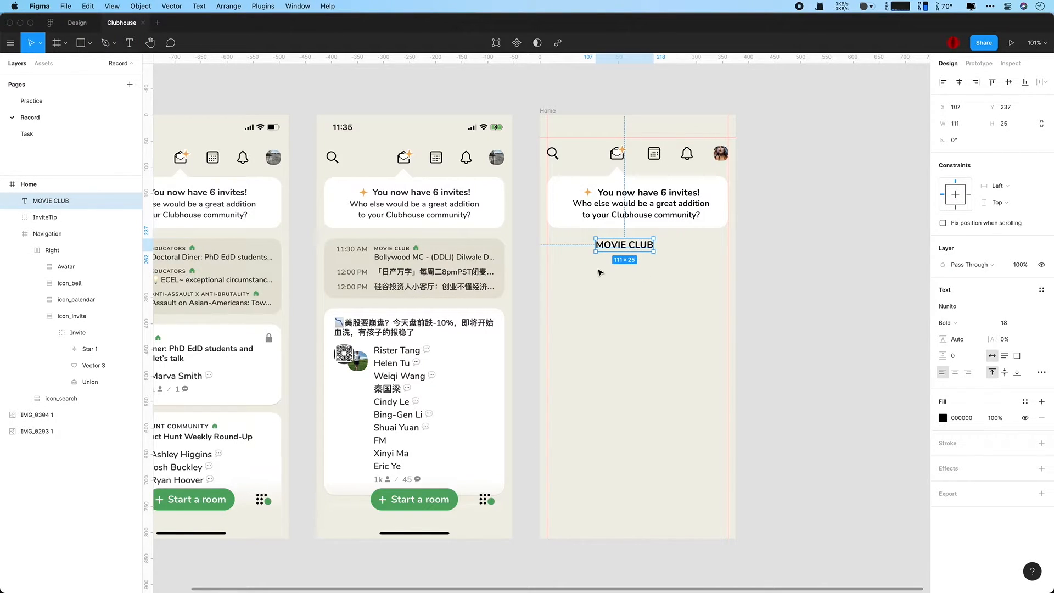
Step: Add the text "11:30 AM" beside the MOVIE CLUB text, below the invites card
key(t)
click(566, 244)
text(11:30 AM)
key(Escape)
Step: Group the 11:30 AM and MOVIE CLUB texts and name the group Schedule Room Row
shift+click(632, 245)
key(super+g)
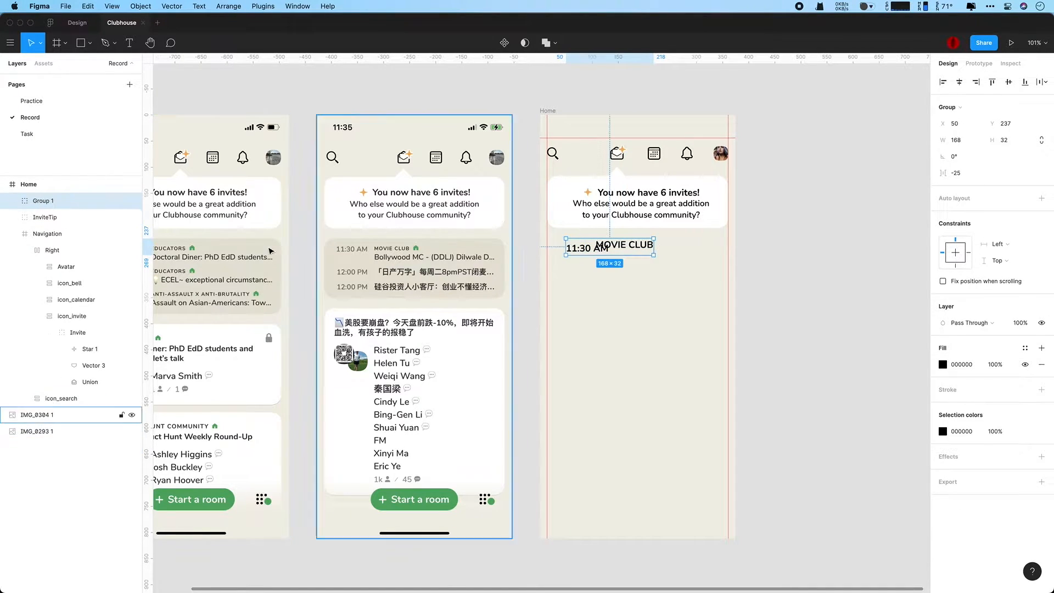
double_click(46, 202)
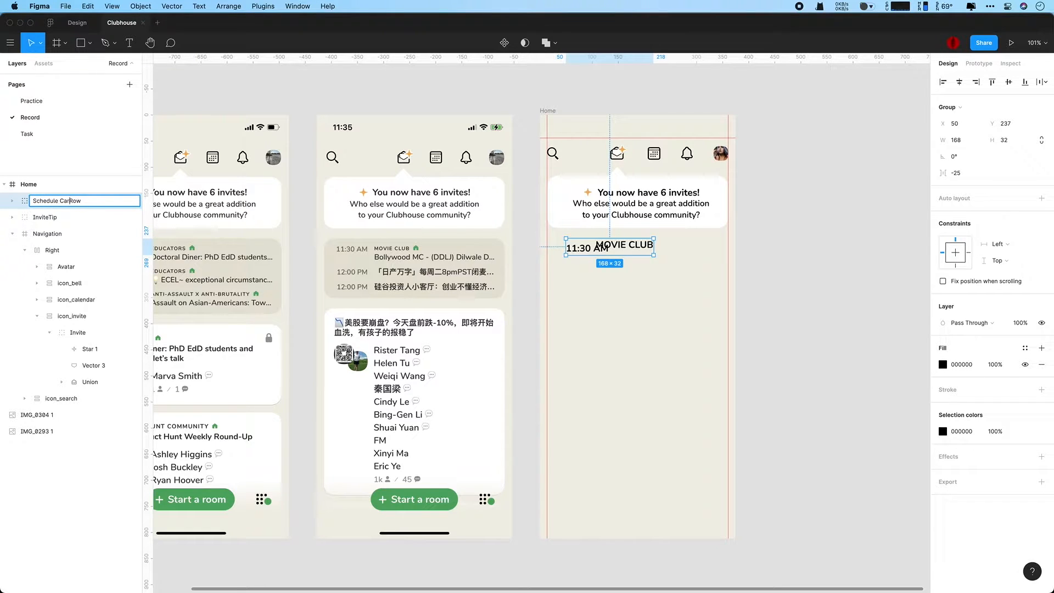
text(m)
key(Return)
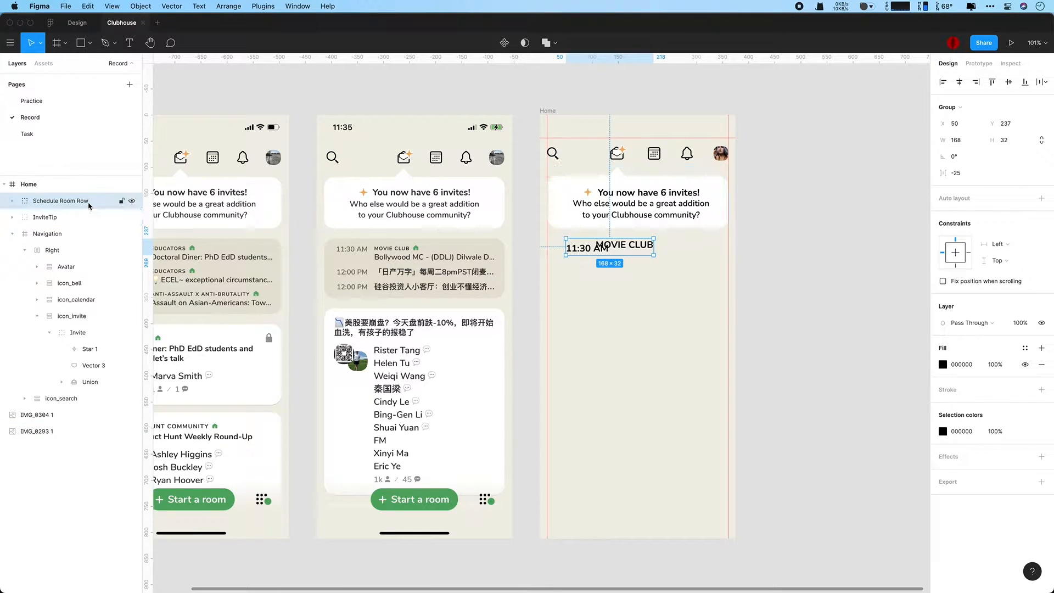
Step: Move the MOVIE CLUB text clear of the time label to X 156, Y 244
double_click(632, 247)
drag(640, 249, 669, 253)
scroll(594, 252, up, 3)
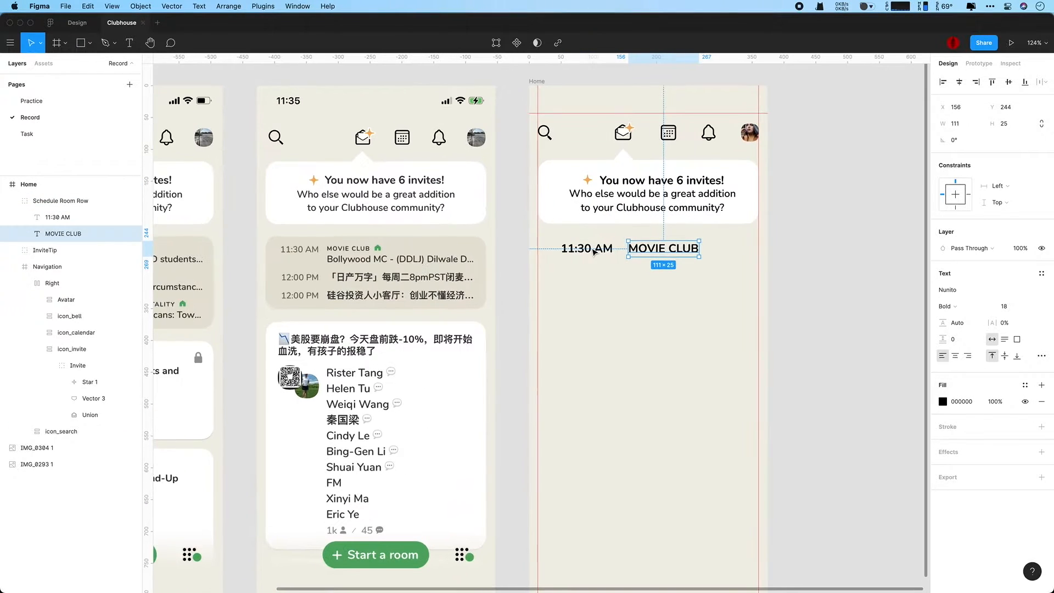
Step: Sample the reference screenshot's 11:30 AM label colour as the fill of the 11:30 AM text
click(586, 248)
click(942, 401)
click(821, 478)
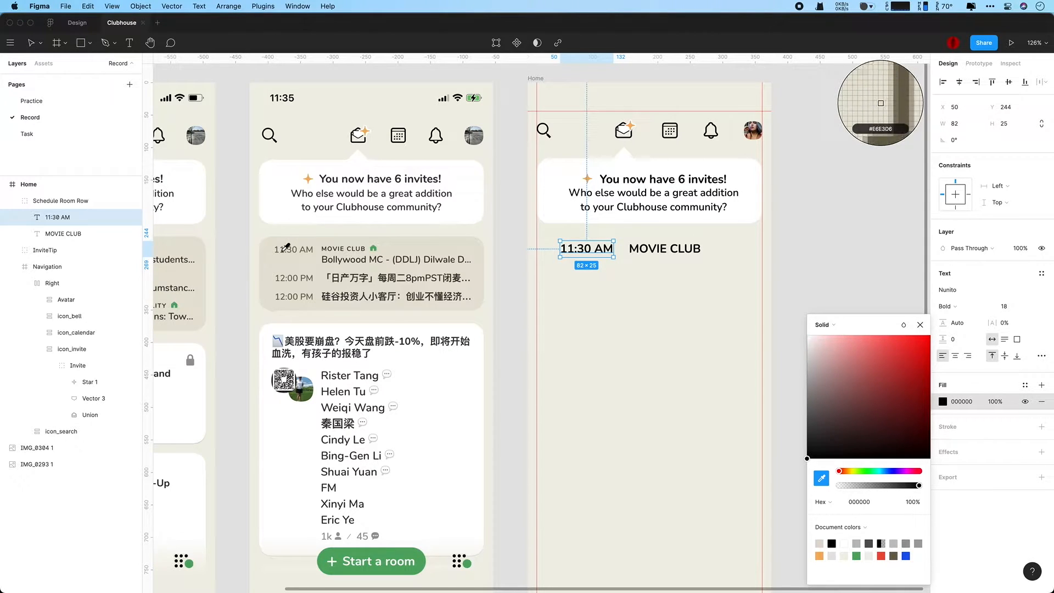
click(286, 249)
key(Escape)
key(ctrl+z)
Step: Set the 11:30 AM text to SemiBold weight at font size 14
click(948, 306)
click(953, 293)
click(1005, 305)
text(14)
key(Return)
click(952, 306)
key(Escape)
Step: Set the MOVIE CLUB text to Regular weight at font size 12
click(680, 250)
click(948, 306)
click(953, 280)
click(1005, 306)
text(12)
key(Return)
Step: Move the MOVIE CLUB text next to the time label at X 124, Y 246, and enlarge it to size 14
drag(652, 247, 630, 248)
key(super+shift+period)
key(super+shift+period)
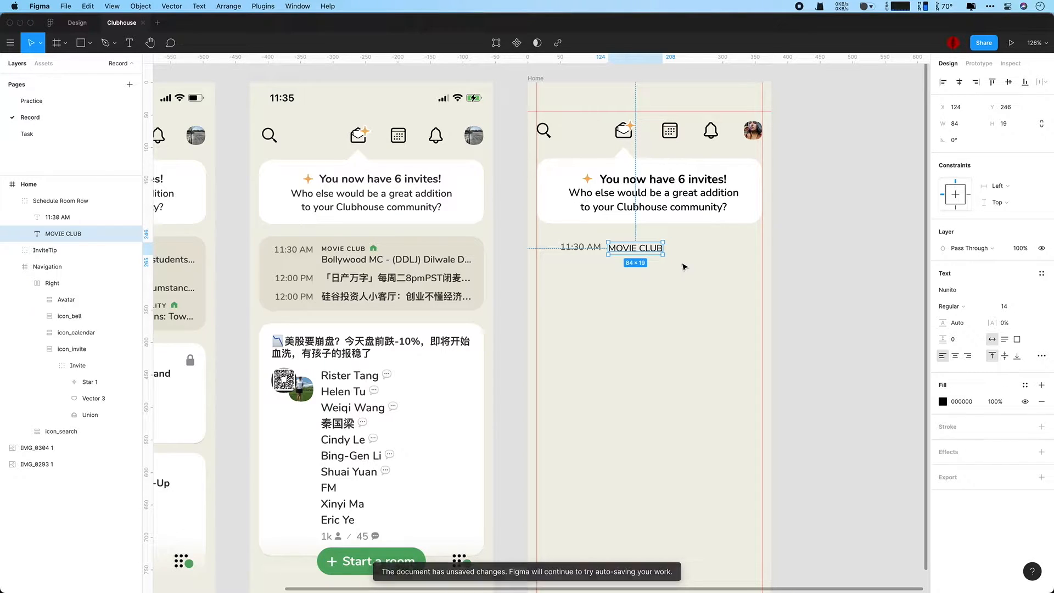
Step: Set the MOVIE CLUB text to SemiBold weight at font size 10
click(1005, 306)
text(12)
key(Return)
click(953, 306)
click(978, 329)
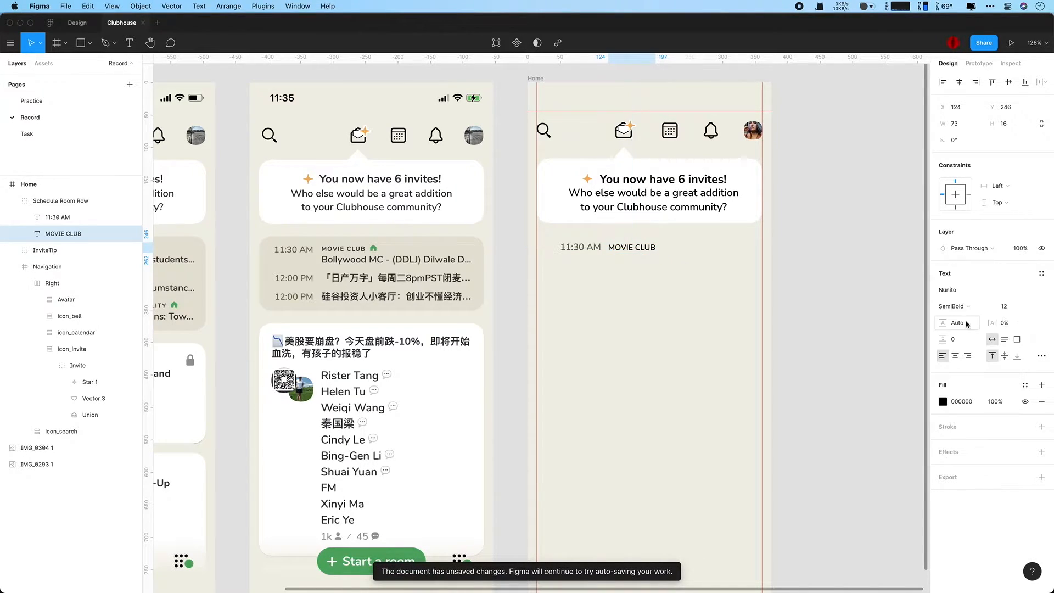
click(1009, 307)
text(10)
key(Return)
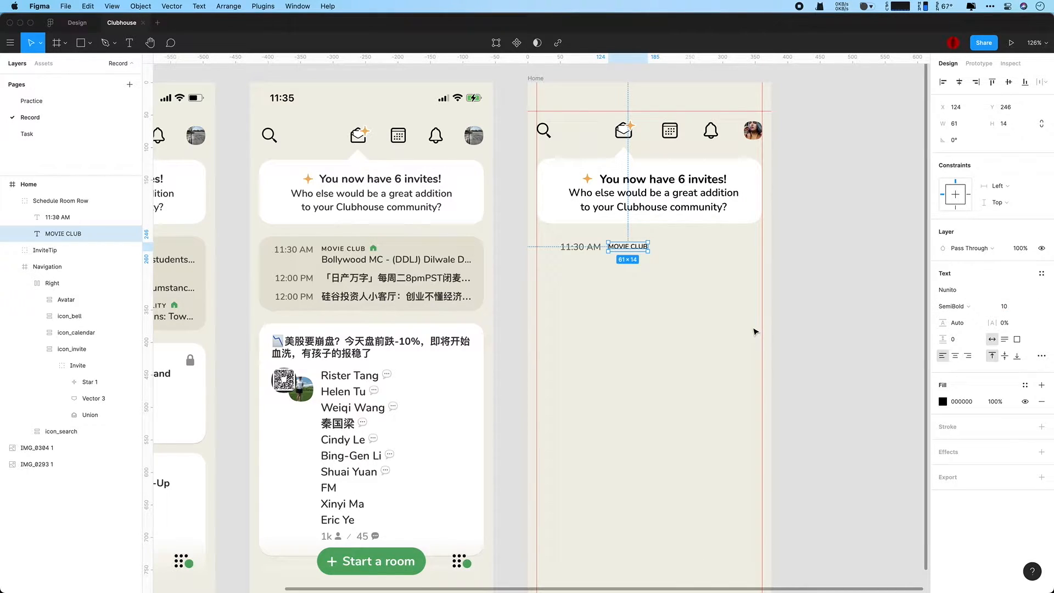
Step: Try the Black and ExtraBold weights on the 11:30 AM text, and return it to SemiBold
click(584, 248)
click(958, 306)
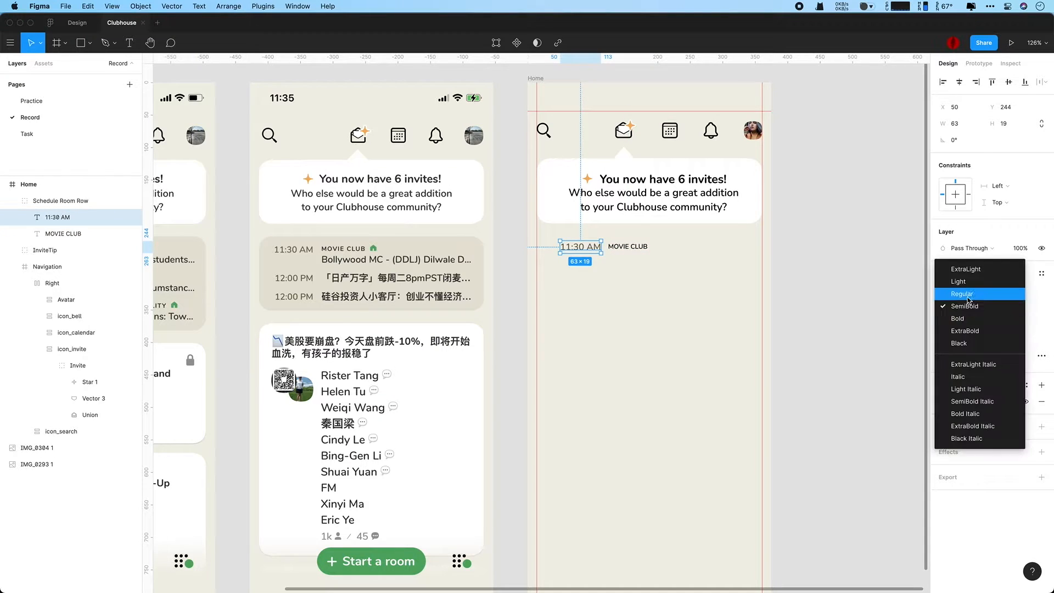
click(959, 343)
click(961, 306)
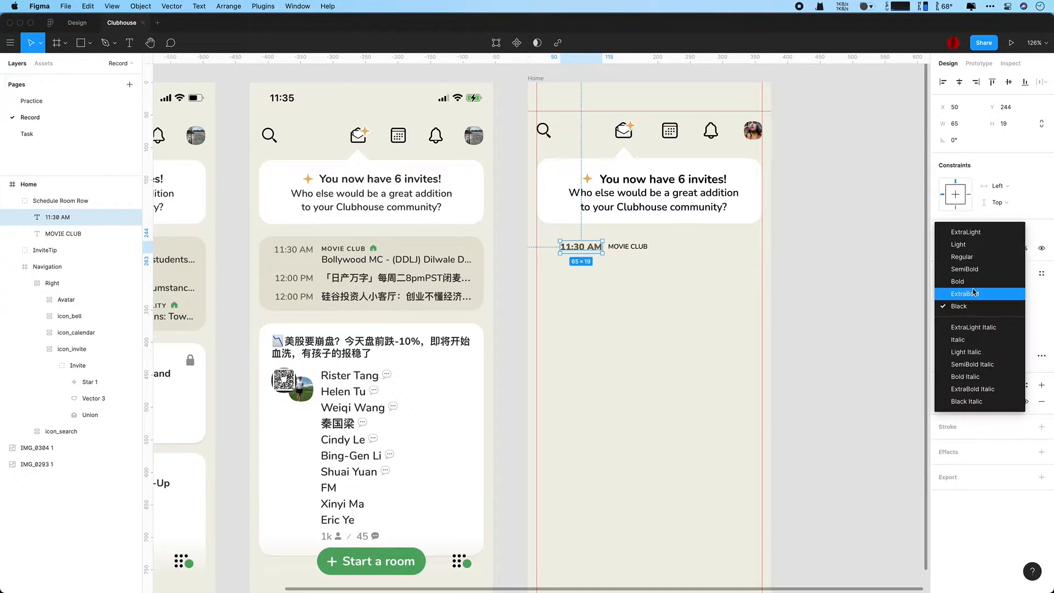
click(968, 294)
click(964, 305)
click(969, 282)
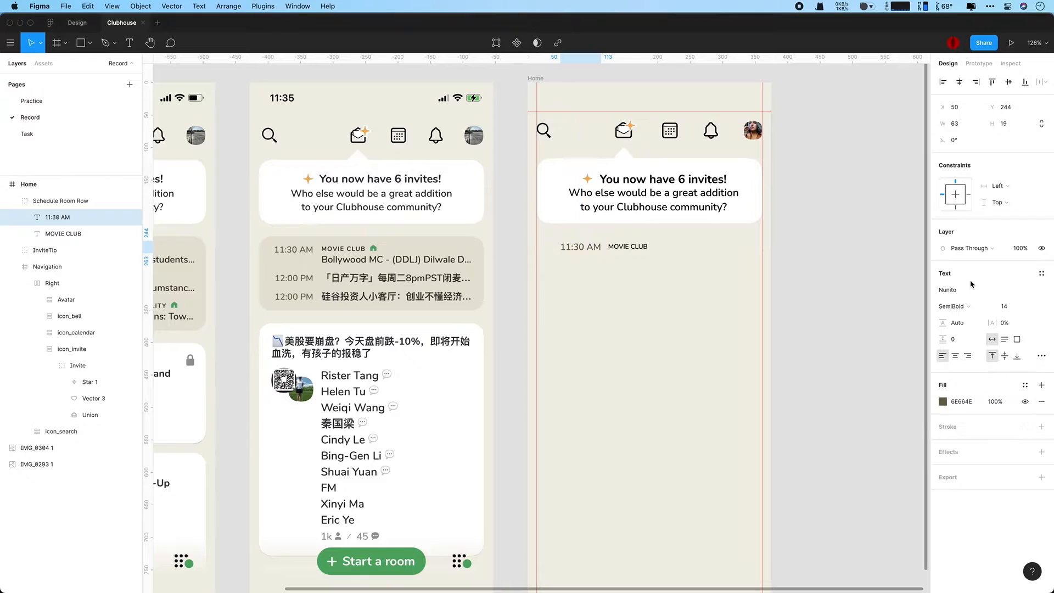
Step: Add a room title text reading "Bollywood MC - (DDJ) Dilwale D..." below the MOVIE CLUB label
key(t)
click(618, 261)
text(Bollywood MC - (DD)
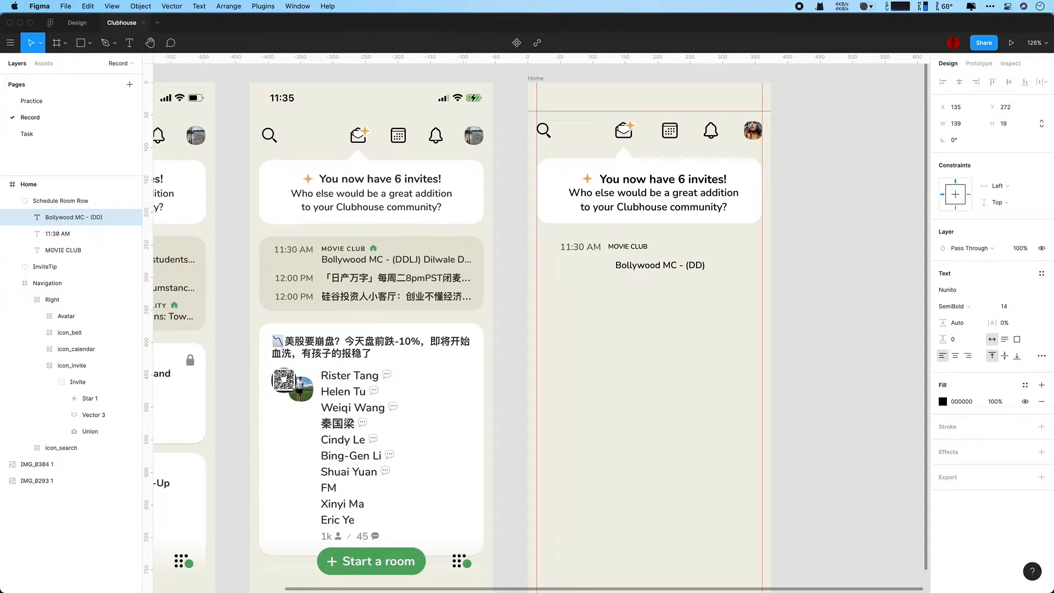
key(Left)
text(J)
key(Right)
text(Dilwale D)
Step: Place the room title directly under MOVIE CLUB and reposition the MOVIE CLUB label to X 121, Y 248
drag(673, 265, 621, 250)
click(623, 249)
click(582, 248)
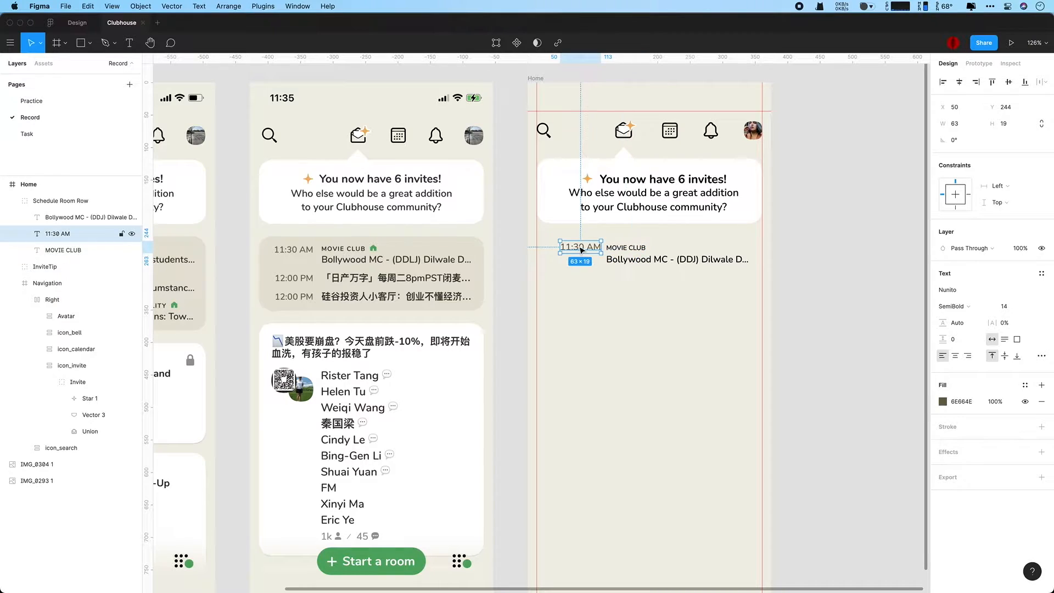
Step: Draw a rectangle about 10 wide beside the green house icon in the IMG_0304 1 reference as the house body
click(37, 464)
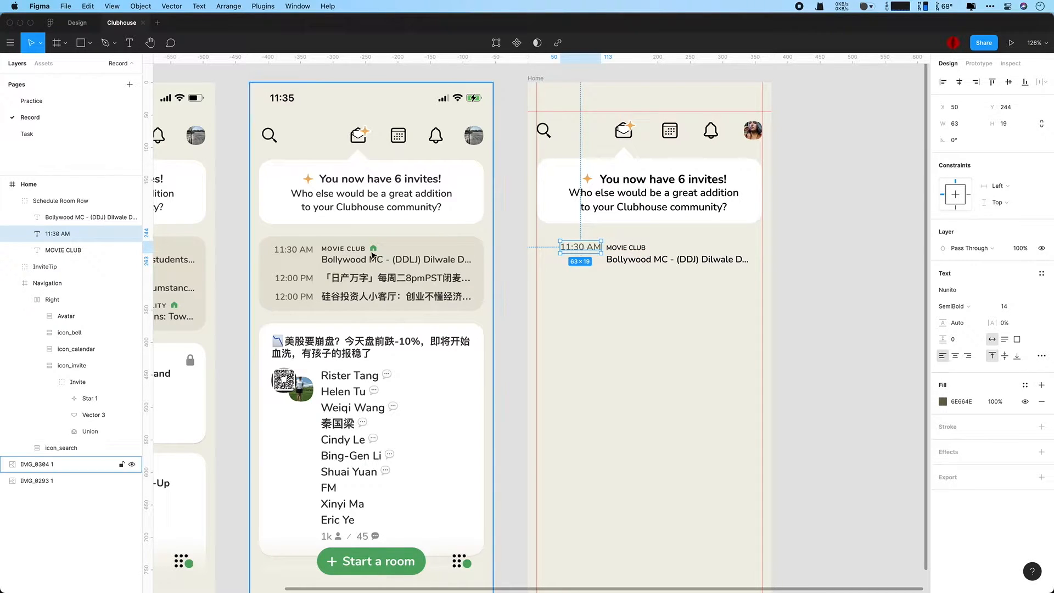
key(shift+2)
scroll(546, 243, up, 10)
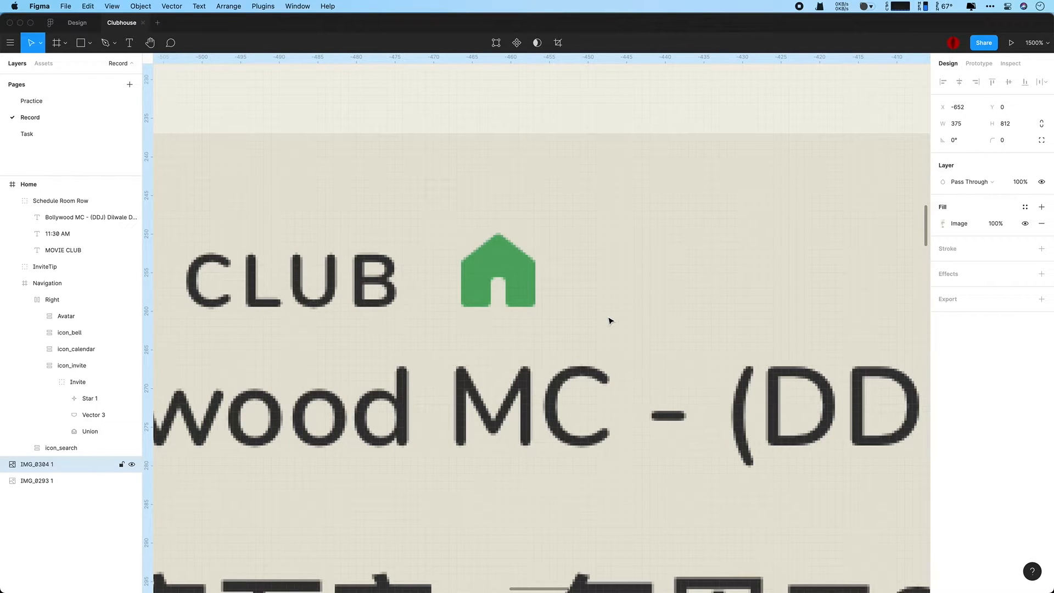
key(r)
mouse_move(564, 257)
mouse_down()
mouse_move(627, 307)
mouse_move(496, 290)
mouse_move(623, 283)
mouse_up()
Step: Add a peaked roof to the rectangle's upper edge with the Pen tool and fill it, making the shape 10 × 10
double_click(571, 271)
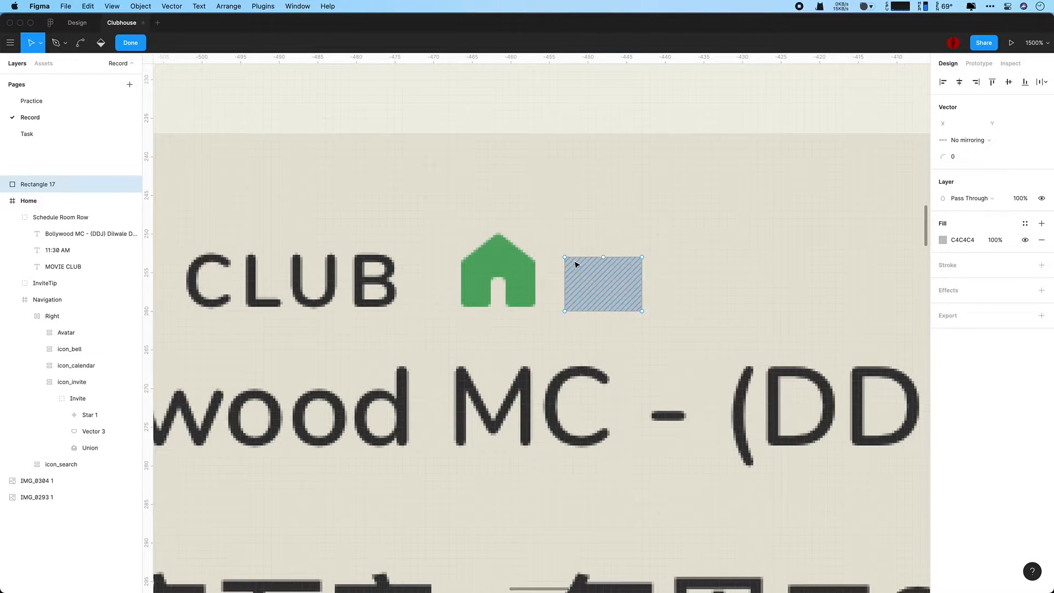
key(p)
click(565, 257)
click(603, 234)
click(643, 257)
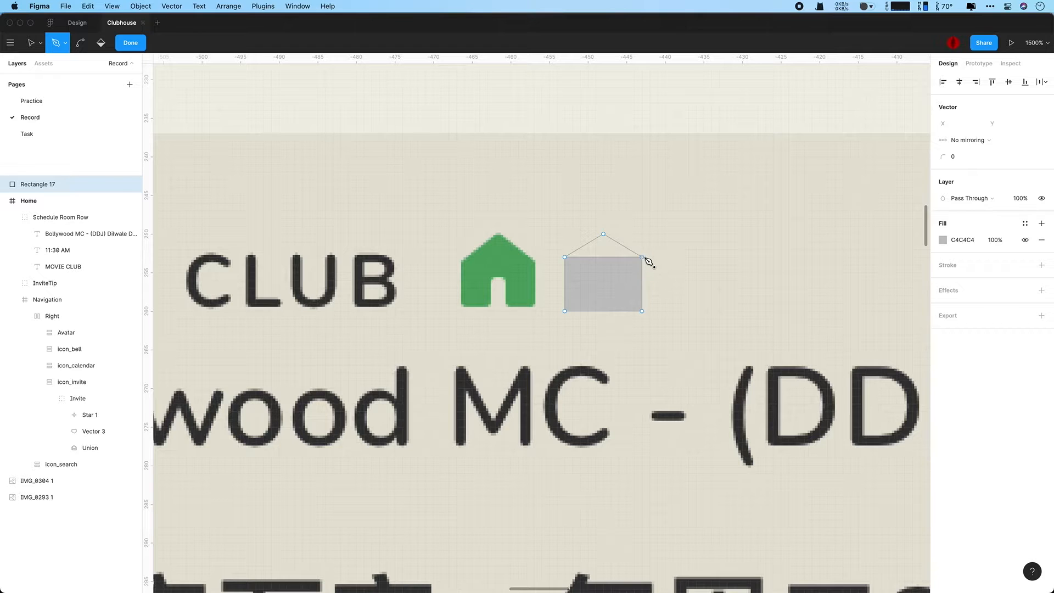
key(Escape)
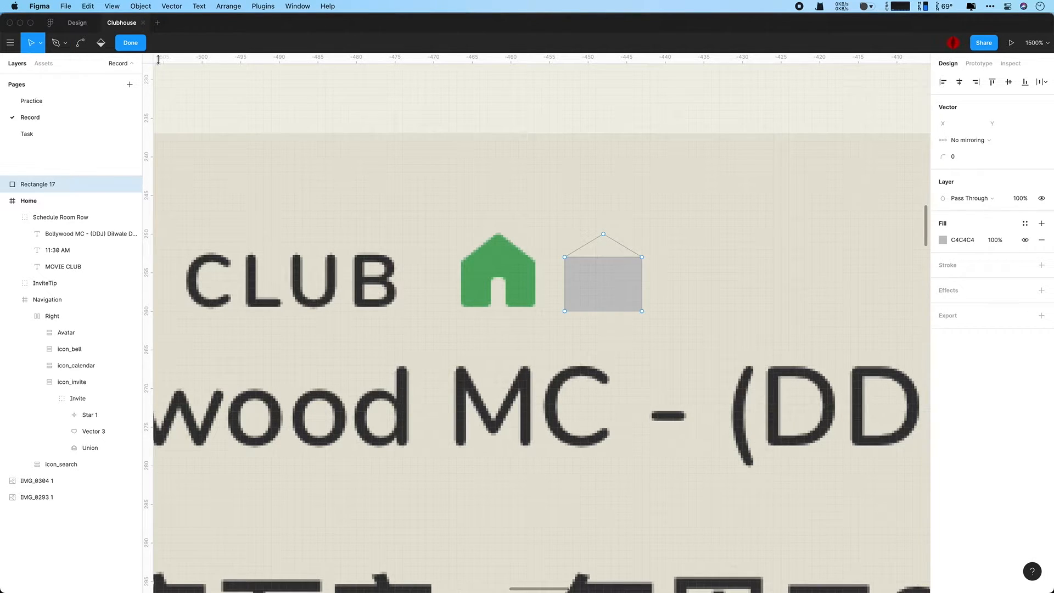
click(100, 42)
key(Escape)
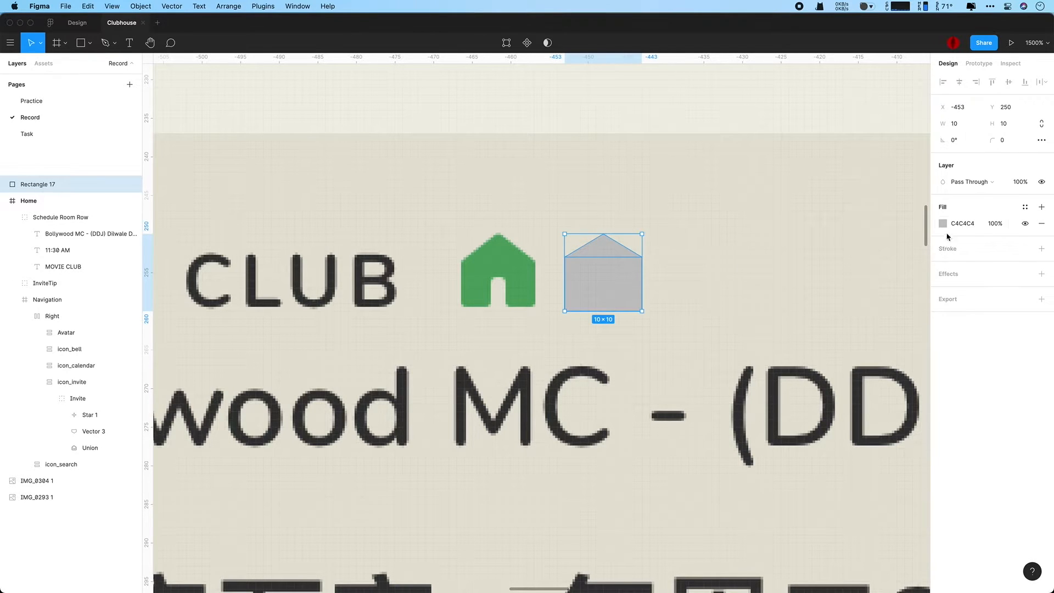
Step: Fill the house shape with green 55AB67 sampled from the reference house icon
click(943, 221)
click(822, 380)
click(498, 274)
click(741, 302)
click(629, 288)
Step: Flatten the green house shape, Rectangle 17
scroll(626, 290, up, 5)
drag(585, 341, 586, 353)
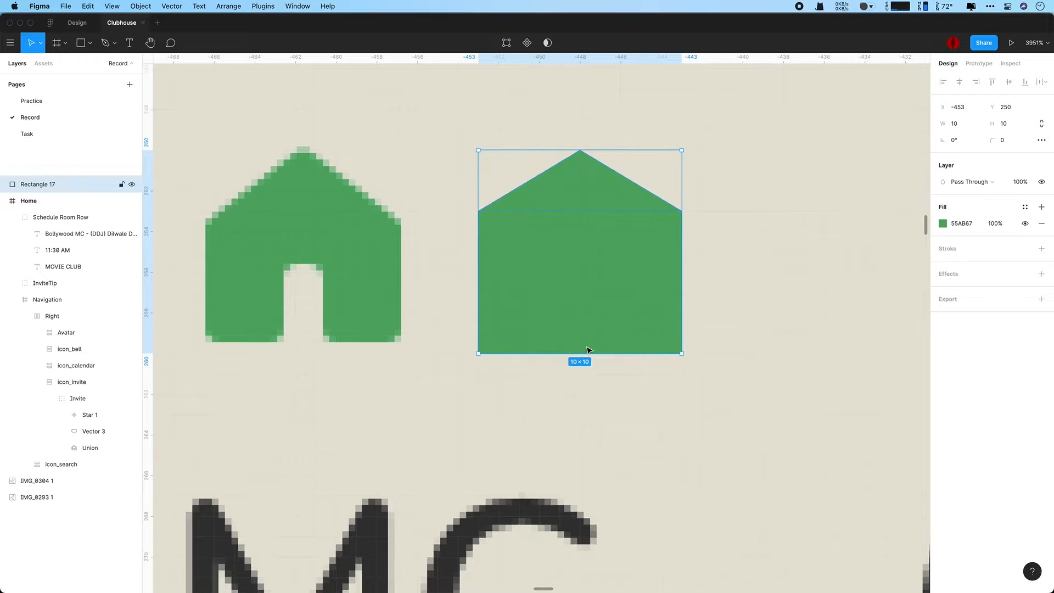
double_click(606, 348)
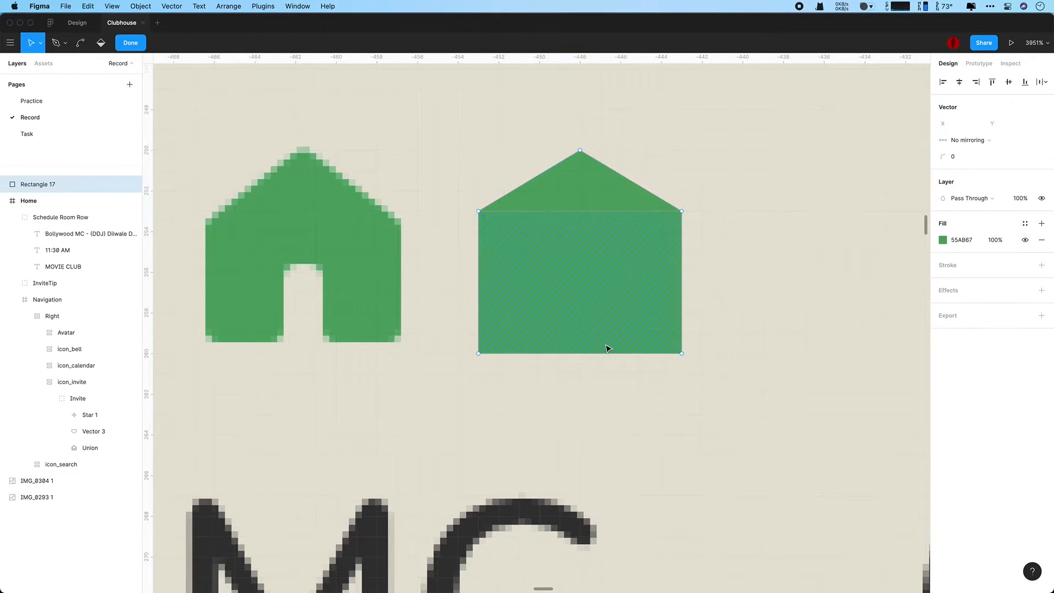
click(209, 248)
click(510, 313)
mouse_move(608, 353)
mouse_down()
mouse_move(610, 336)
mouse_move(612, 353)
mouse_up()
right_click(37, 185)
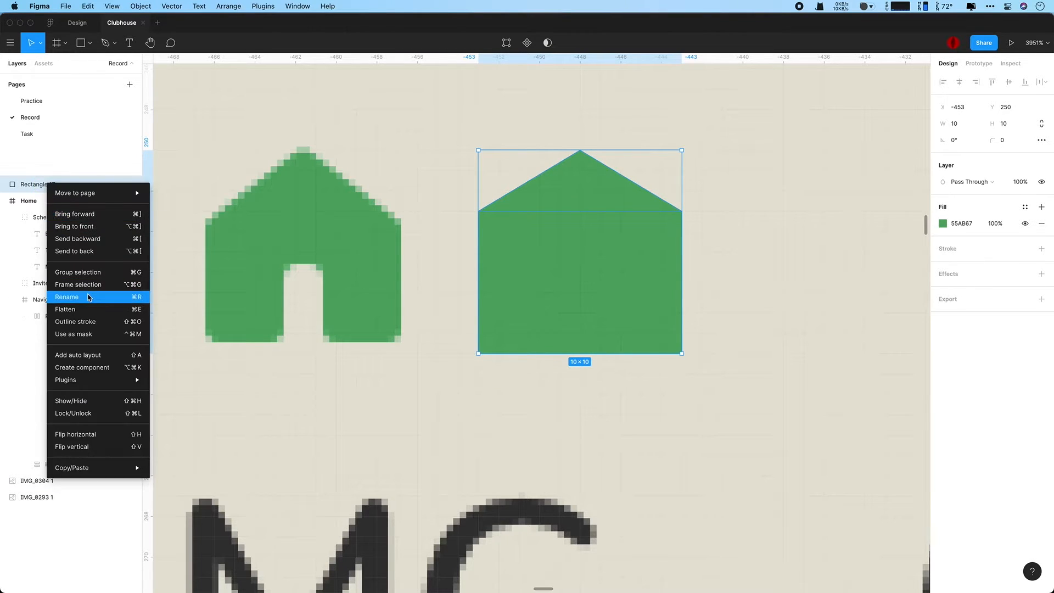
click(61, 297)
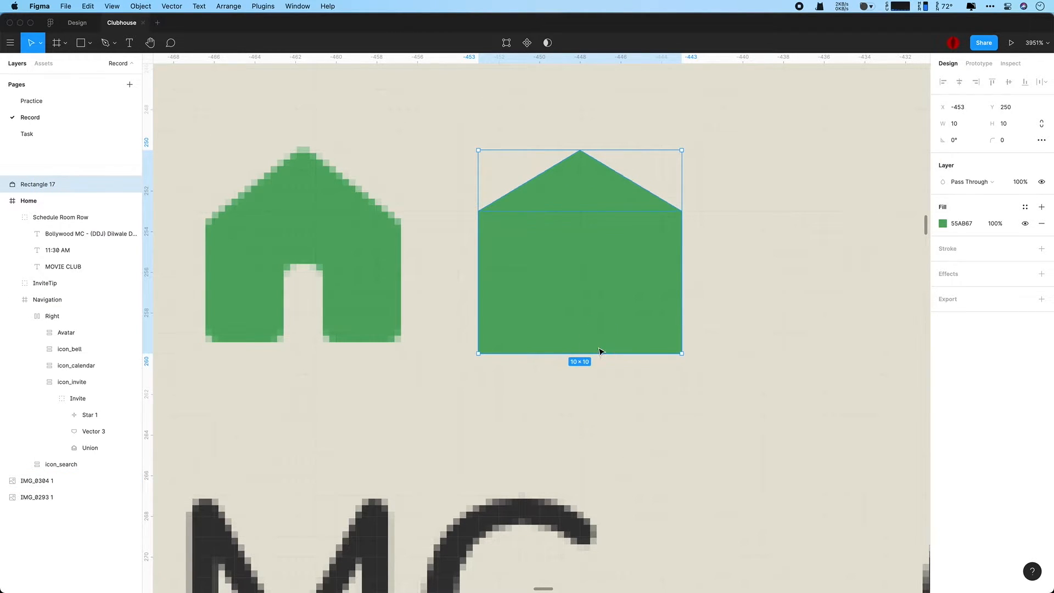
click(76, 203)
click(66, 186)
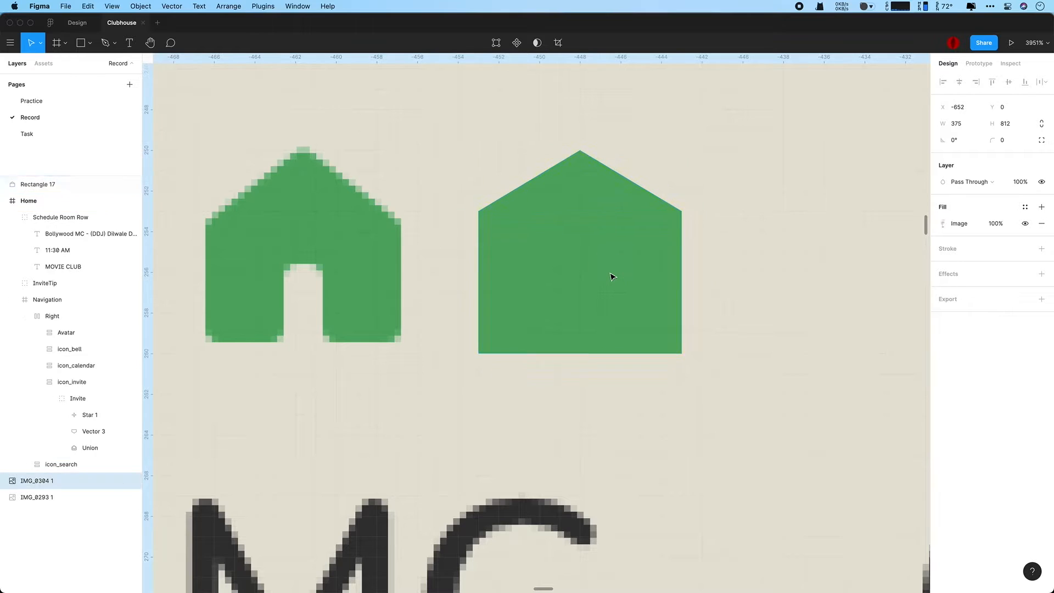
Step: Draw a 2 × 5 door rectangle centered on the house's bottom edge at X -449, Y 255
key(r)
drag(559, 252, 600, 354)
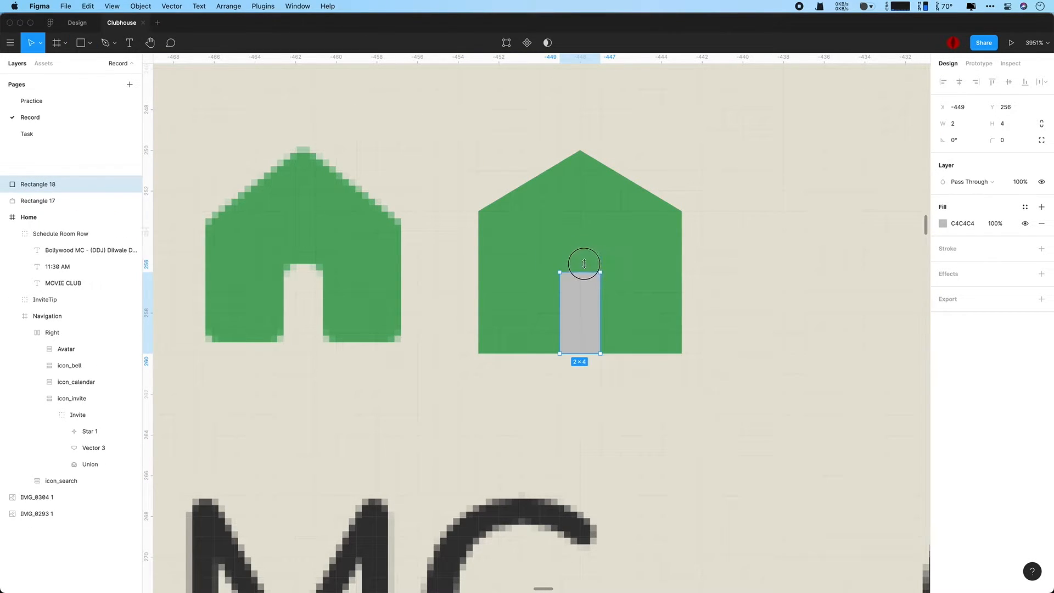
scroll(581, 259, up, 2)
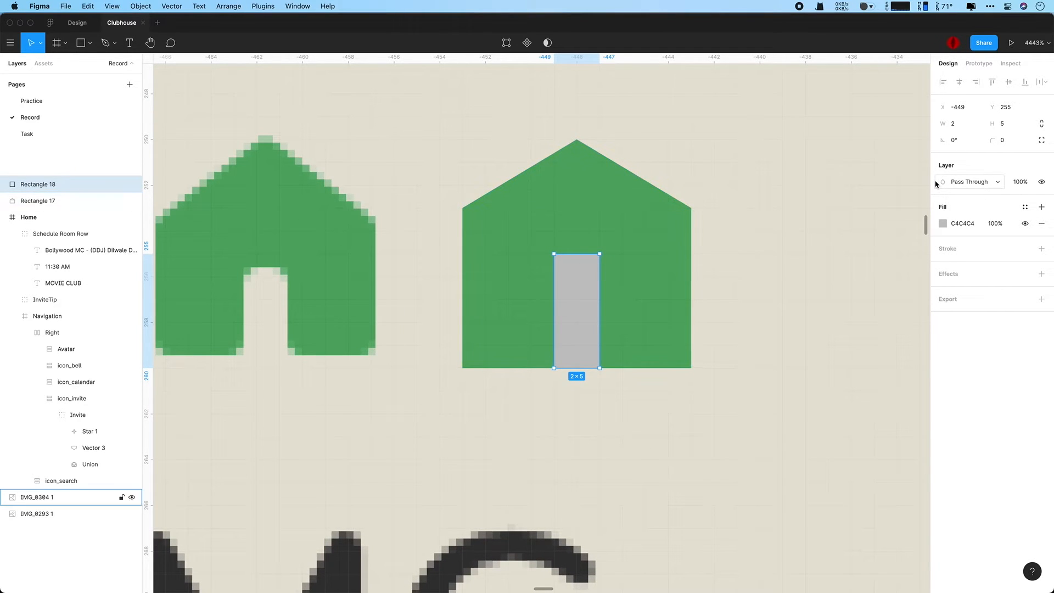
Step: Subtract the door rectangle from the house shape
shift+click(66, 201)
click(554, 43)
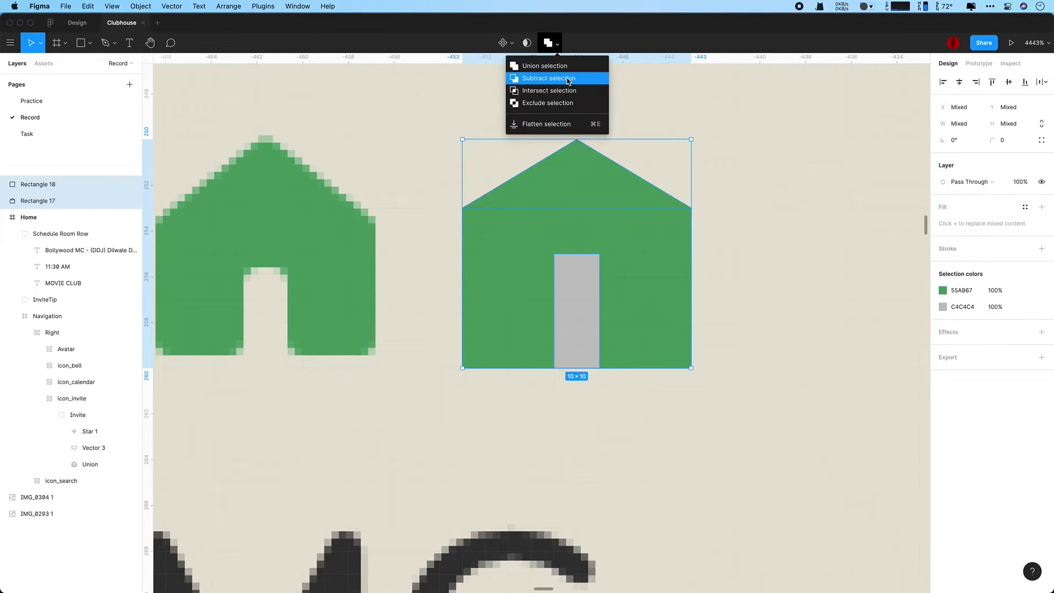
click(567, 78)
Step: Flatten the Subtract shape of house and door into a single vector
double_click(632, 250)
click(70, 190)
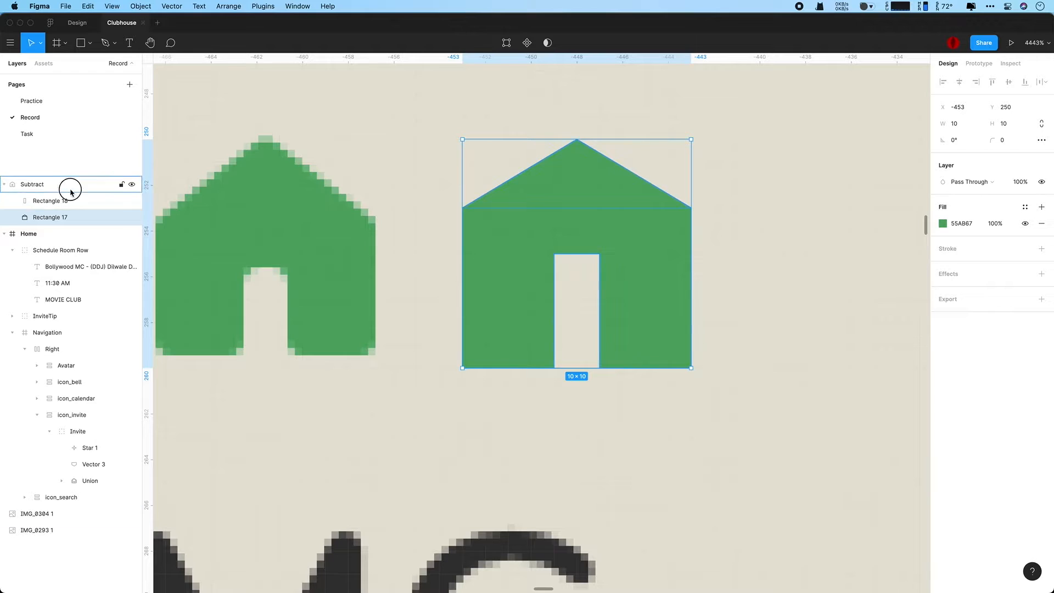
click(58, 187)
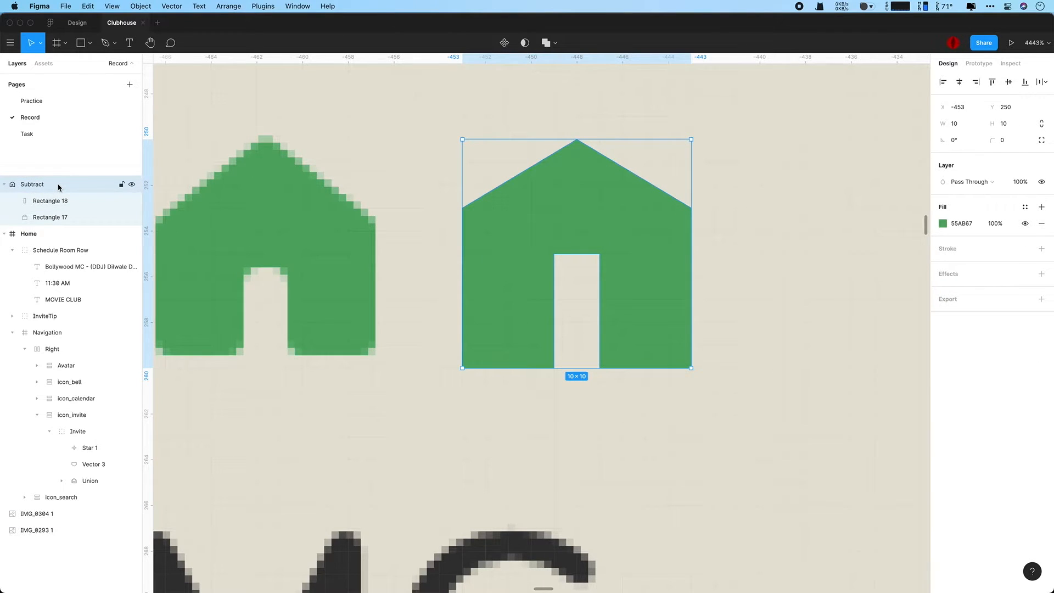
right_click(49, 189)
click(555, 44)
click(555, 44)
click(549, 126)
Step: Set the corner radius of all the house's vector points to 1
double_click(583, 201)
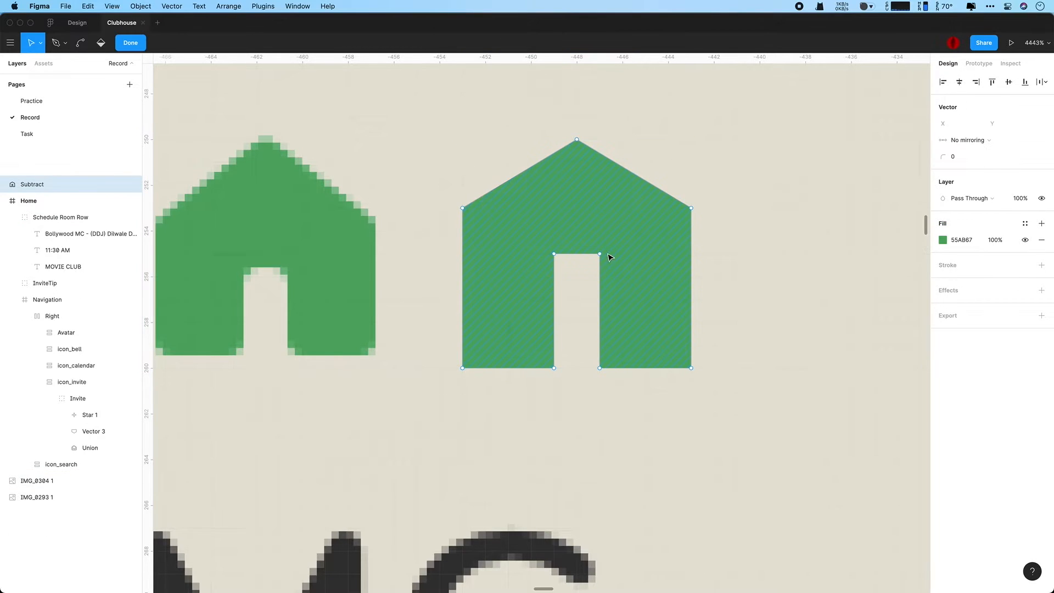
drag(407, 111, 708, 383)
click(964, 157)
text(2)
key(Return)
text(1)
key(Return)
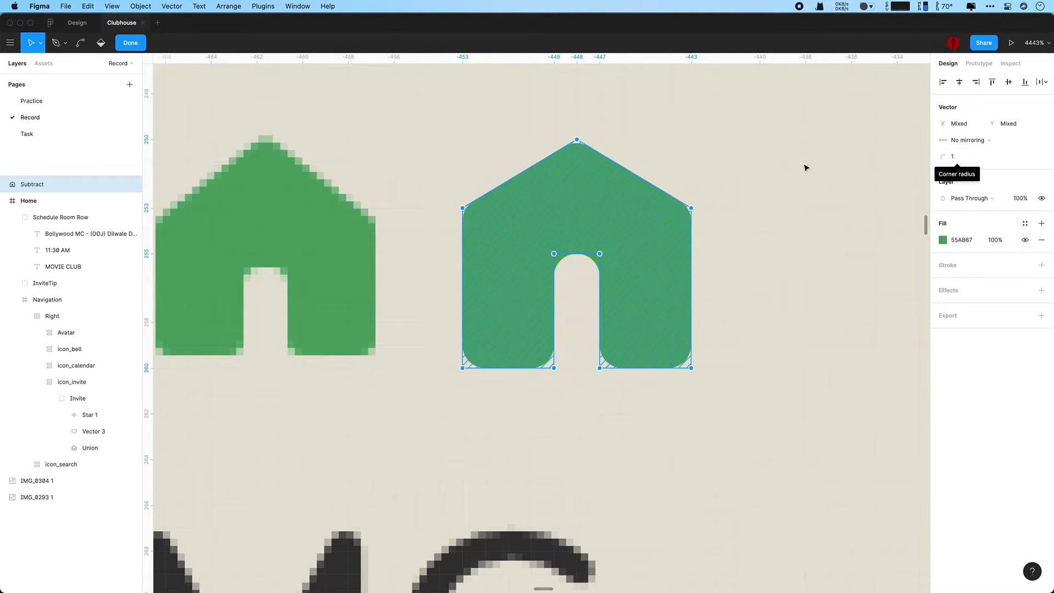
Step: Remove the rounding from the house's three roof points and finish the vector edit
drag(436, 132, 743, 232)
click(959, 154)
key(Return)
key(Escape)
scroll(777, 322, down, 3)
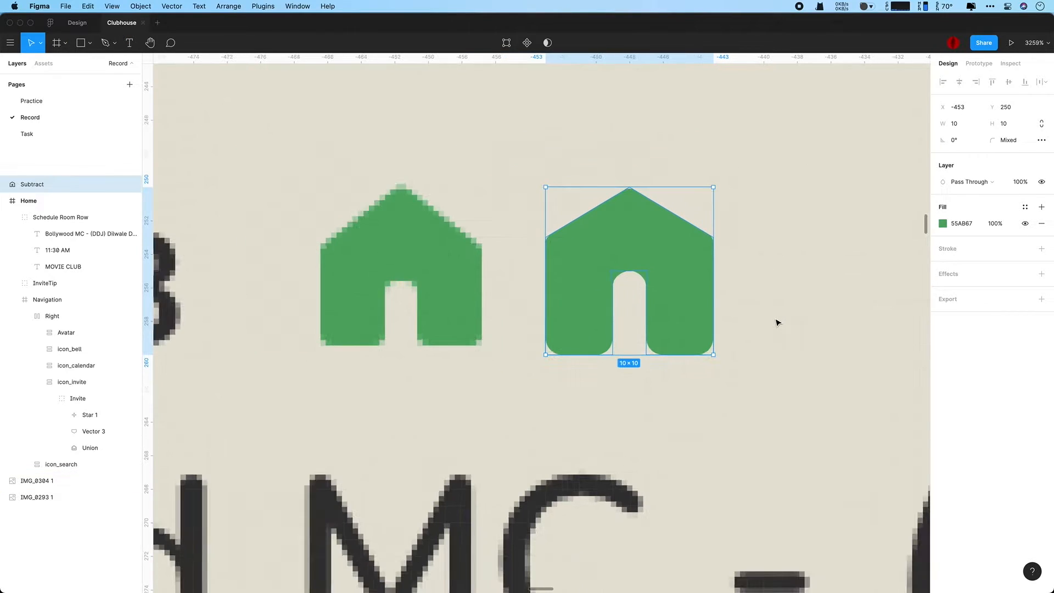
Step: Set the corner radius of the whole house shape to 0.5
click(789, 297)
click(676, 250)
click(1008, 140)
text(0.5)
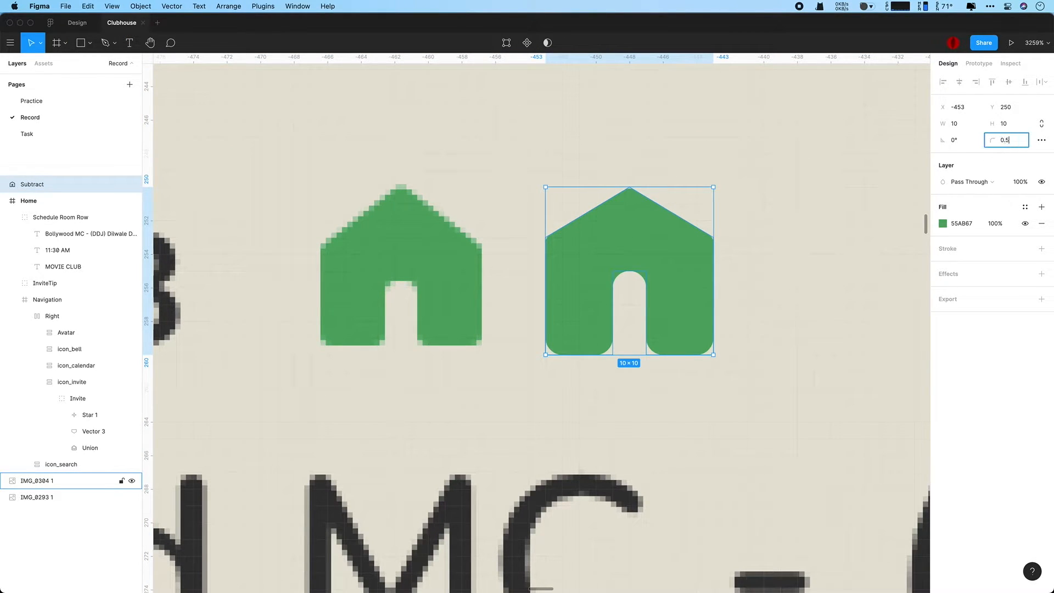
Step: Lower the two upper points of the door opening to Y 255.5
double_click(634, 281)
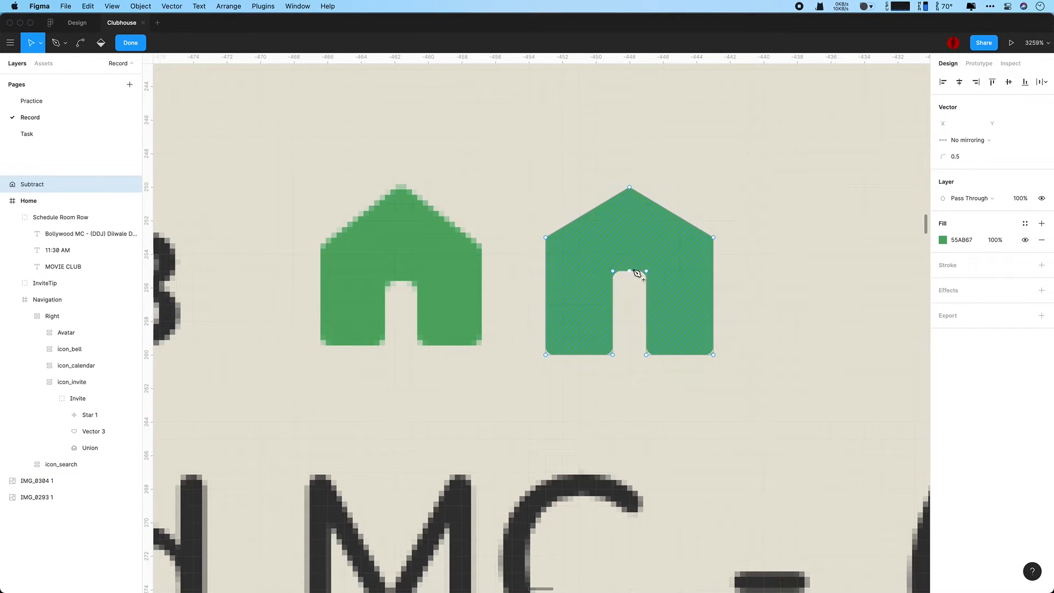
scroll(637, 273, up, 5)
mouse_move(656, 255)
mouse_down()
mouse_move(642, 285)
mouse_move(656, 284)
mouse_move(655, 270)
mouse_up()
drag(593, 255, 593, 269)
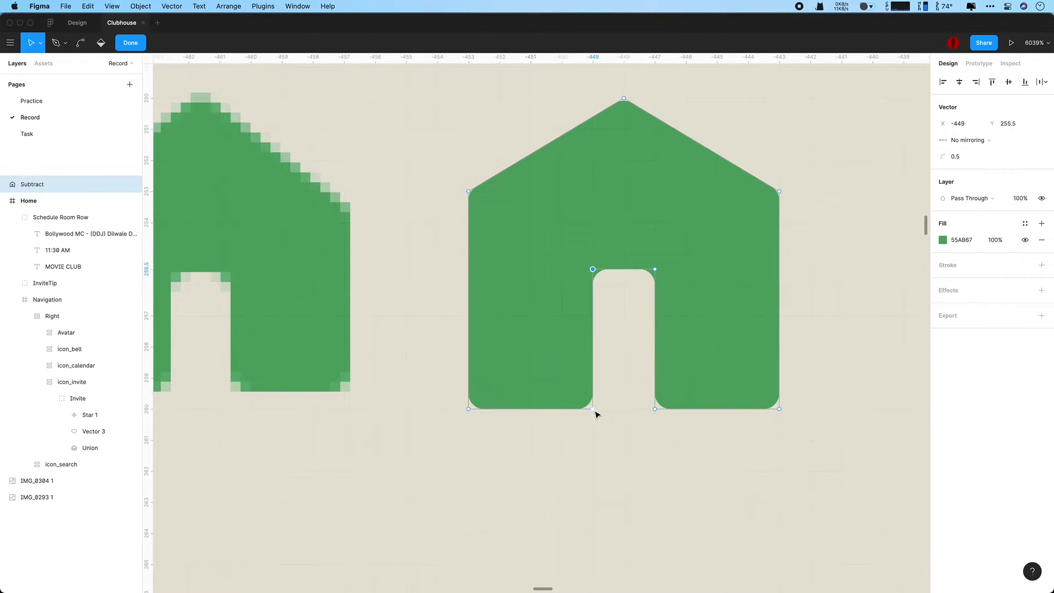
Step: Raise the bottom edges on both sides of the door opening to Y 259.5
drag(632, 431, 439, 385)
drag(595, 412, 595, 397)
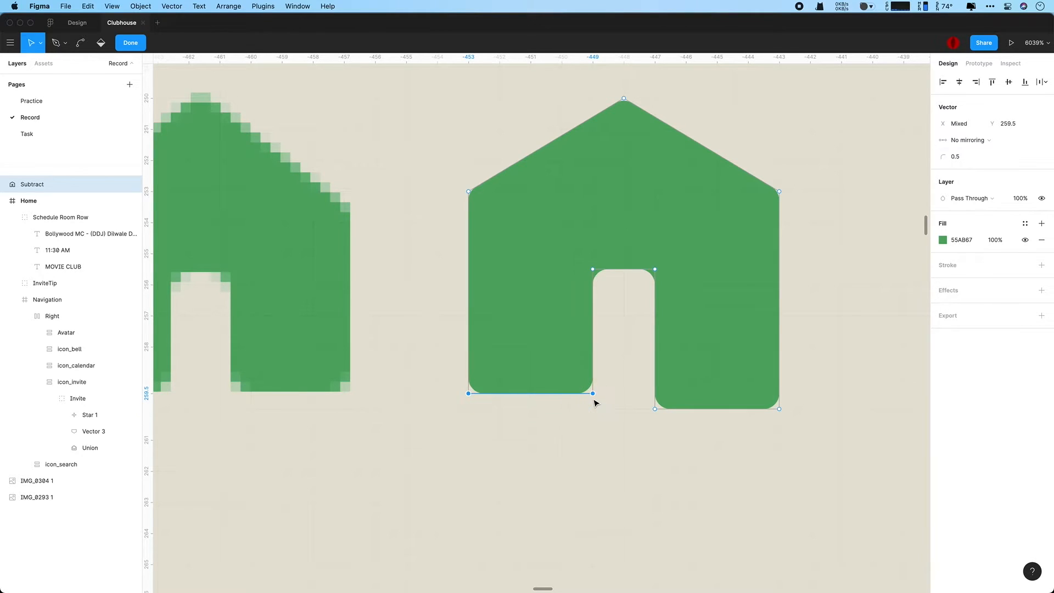
drag(813, 423, 615, 370)
drag(782, 411, 782, 395)
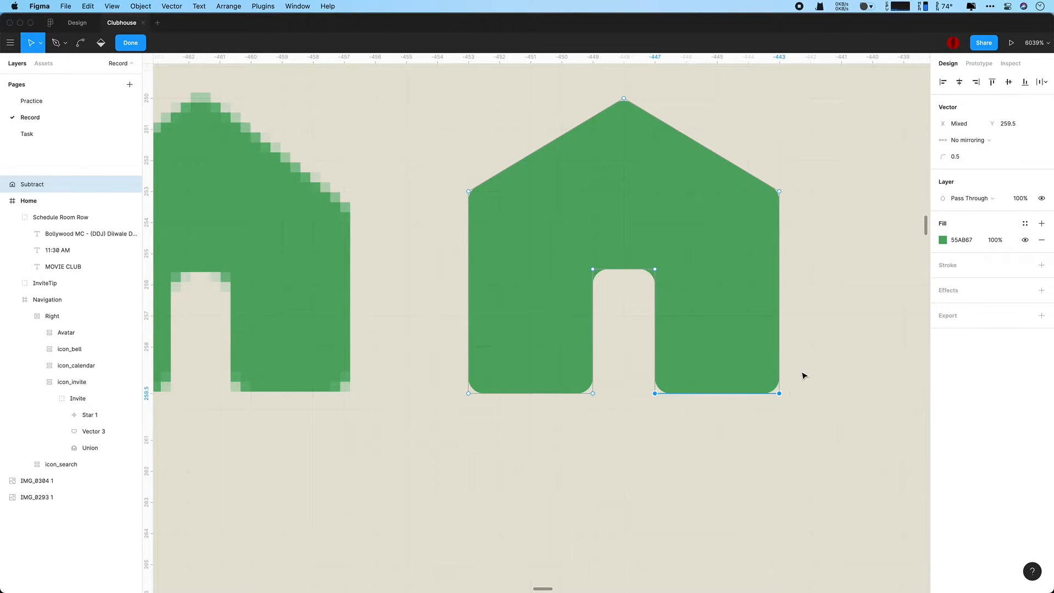
Step: Finish editing the vector and rename its layer from Subtract to House
click(832, 359)
scroll(833, 361, down, 3)
scroll(835, 358, down, 3)
click(726, 283)
double_click(37, 184)
text(House)
key(Return)
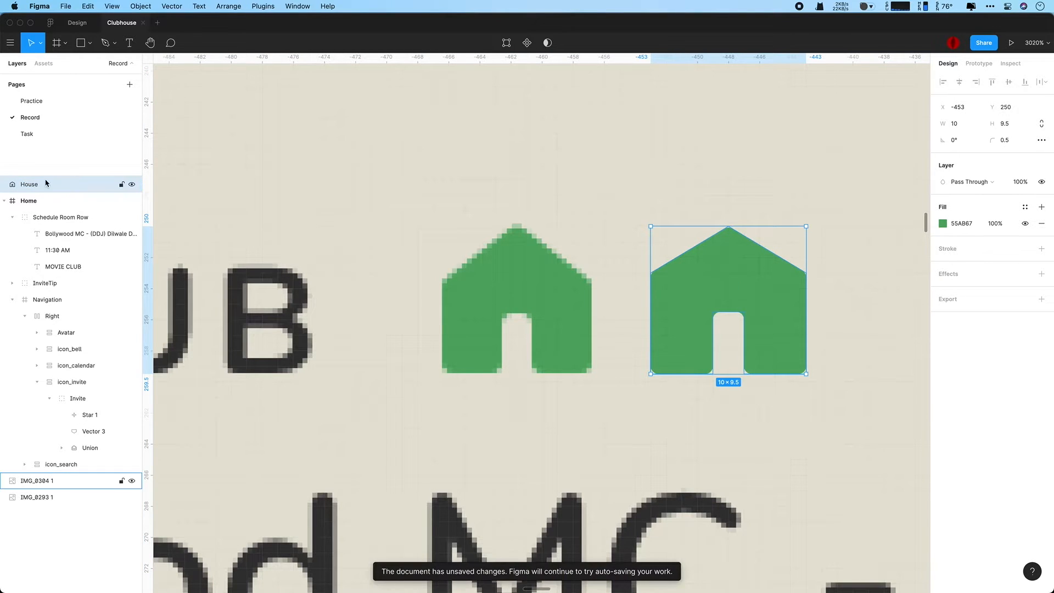
Step: Move the House icon into the Home frame beside the MOVIE CLUB label, at X 194, Y 248
scroll(453, 288, down, 15)
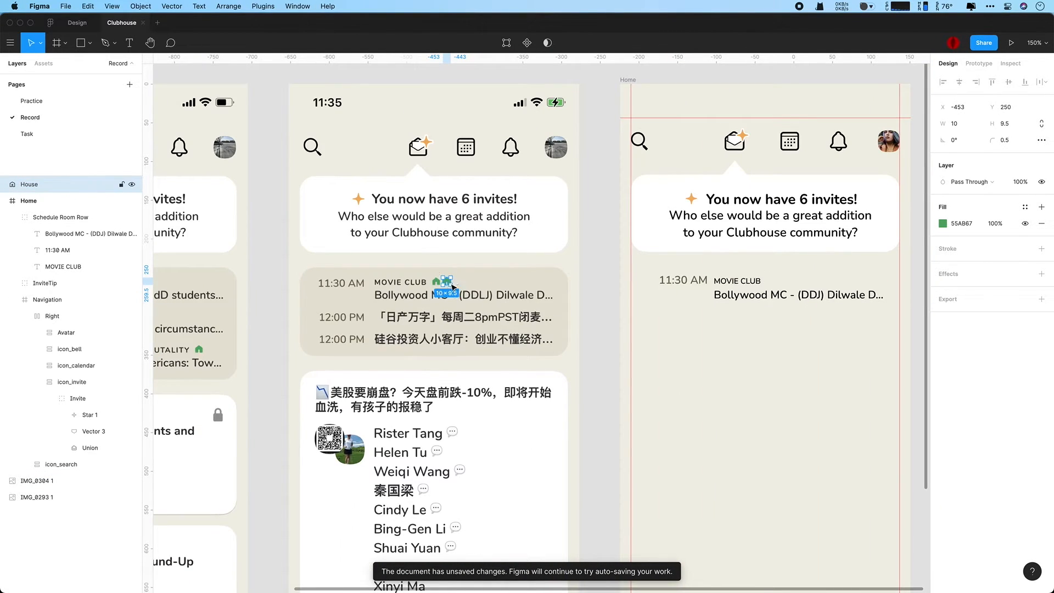
drag(449, 282, 773, 285)
scroll(773, 285, down, 2)
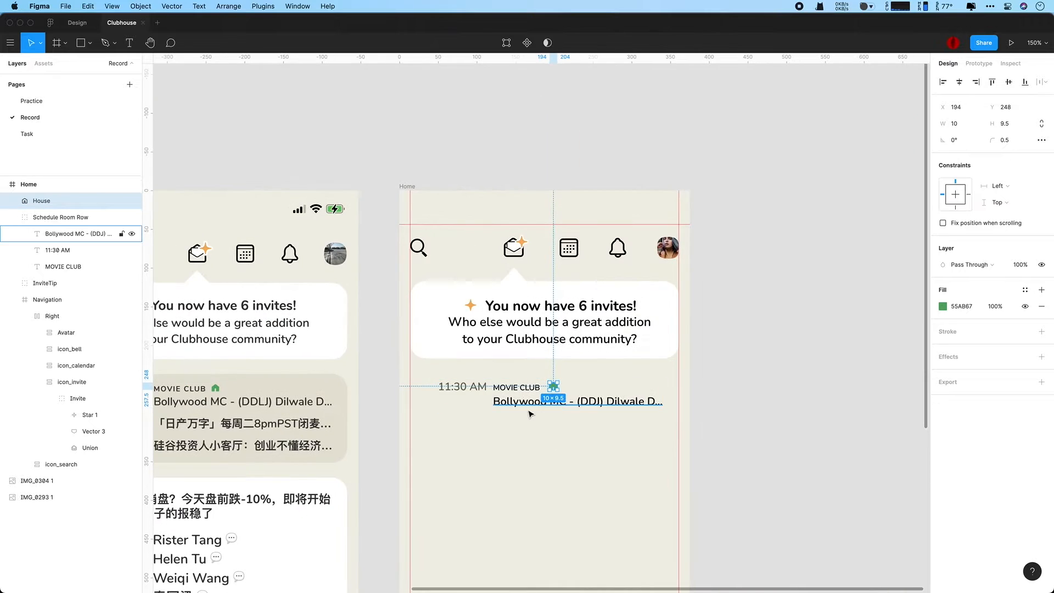
scroll(526, 415, up, 5)
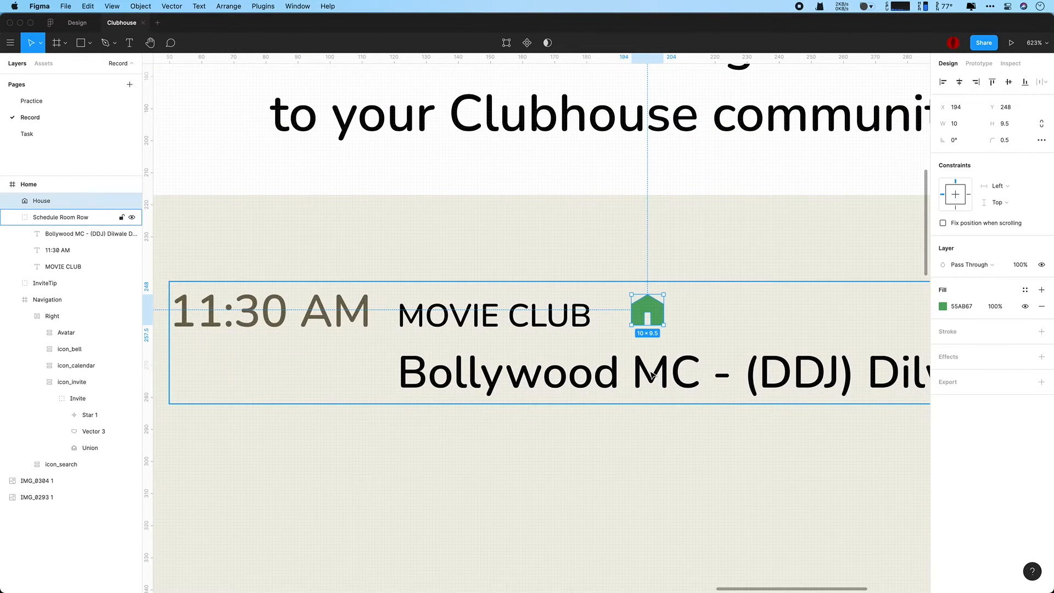
scroll(635, 404, down, 10)
Step: Move the House layer into the Schedule Room Row group above MOVIE CLUB, and select both layers
click(612, 381)
click(609, 383)
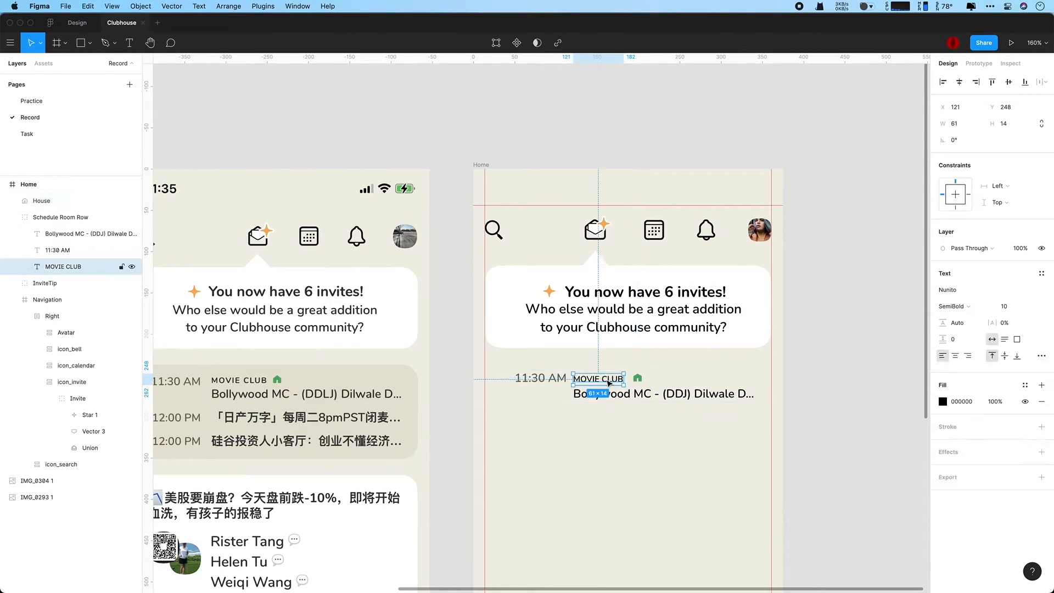
drag(42, 200, 61, 257)
shift+click(67, 267)
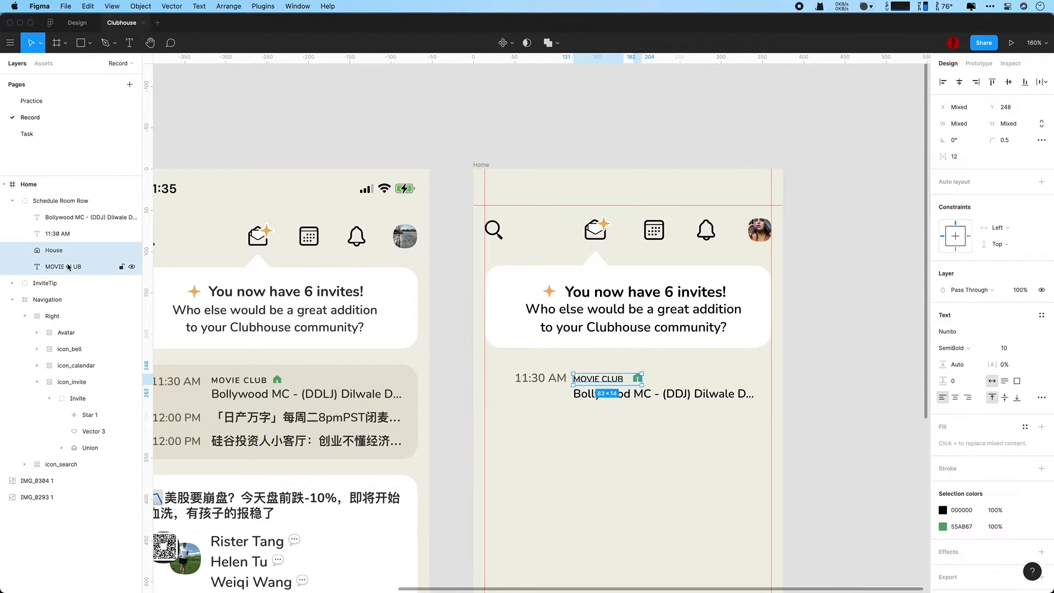
Step: Wrap the House icon and MOVIE CLUB label in a horizontal auto layout frame with centred alignment
key(shift+a)
click(24, 250)
click(1042, 215)
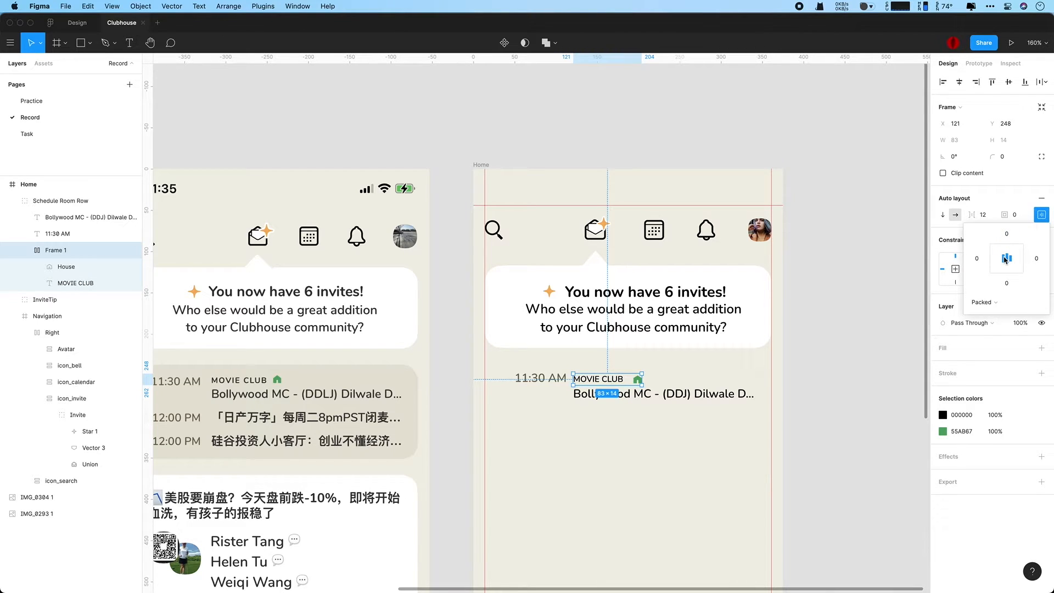
Step: Set the MOVIE CLUB text's vertical alignment to bottom
click(66, 267)
click(75, 283)
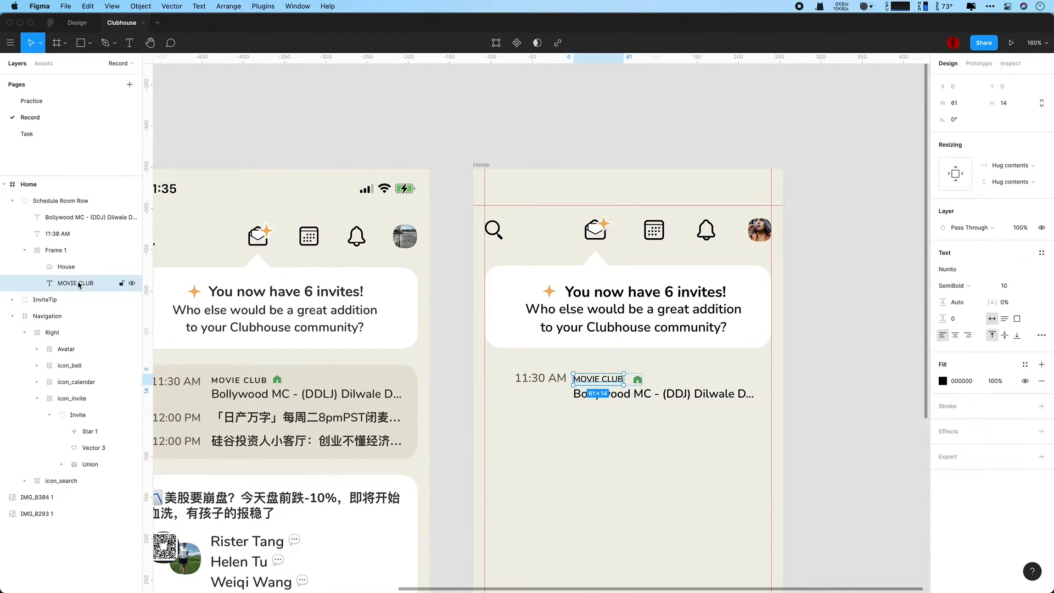
click(1017, 337)
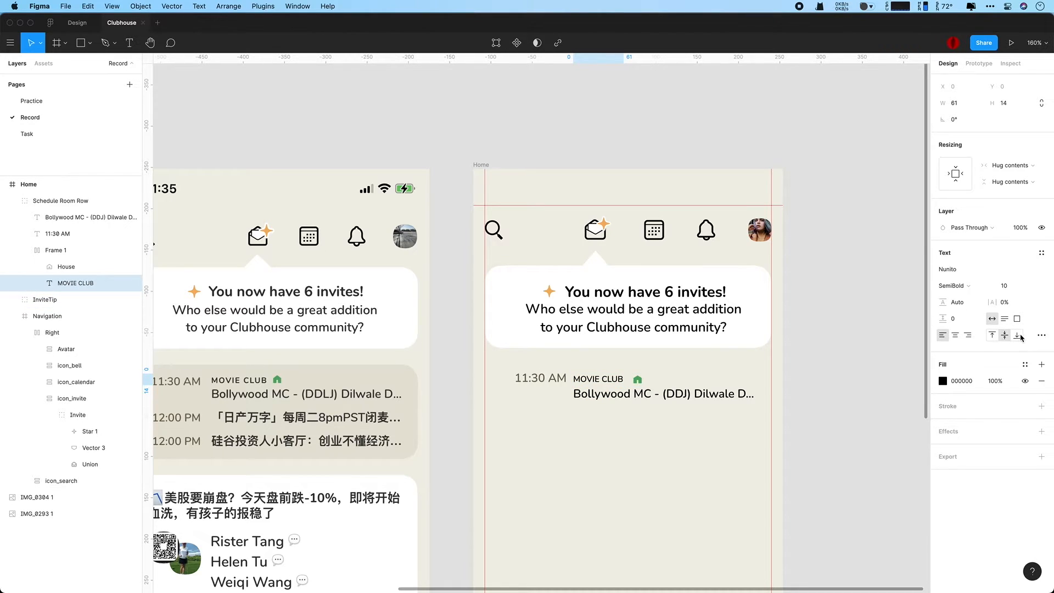
click(1017, 339)
Step: Set the auto layout alignment of the frame around House and MOVIE CLUB to top left
click(66, 266)
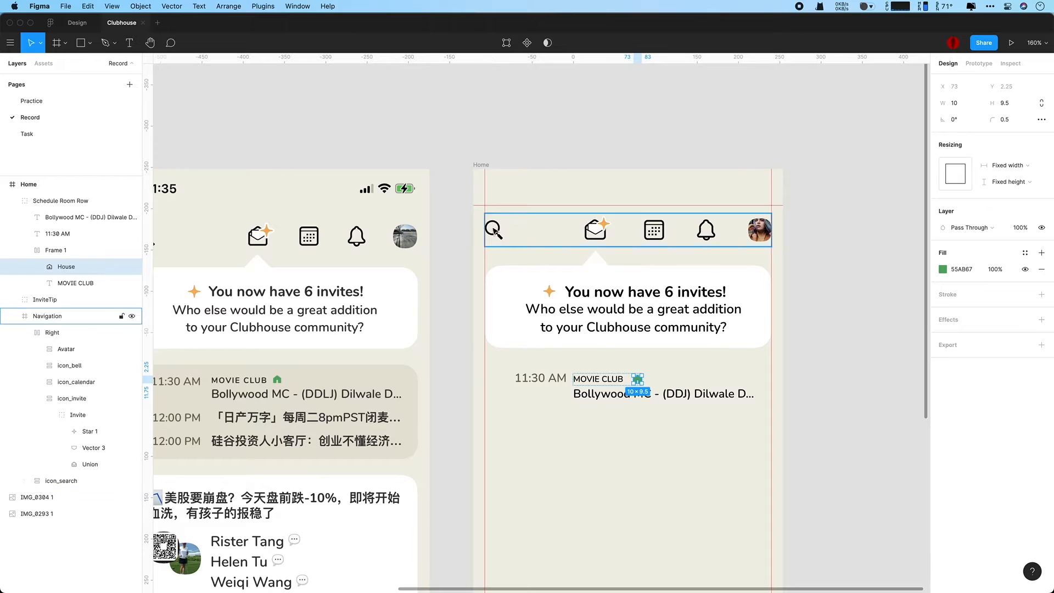
key(shift+Return)
click(1042, 215)
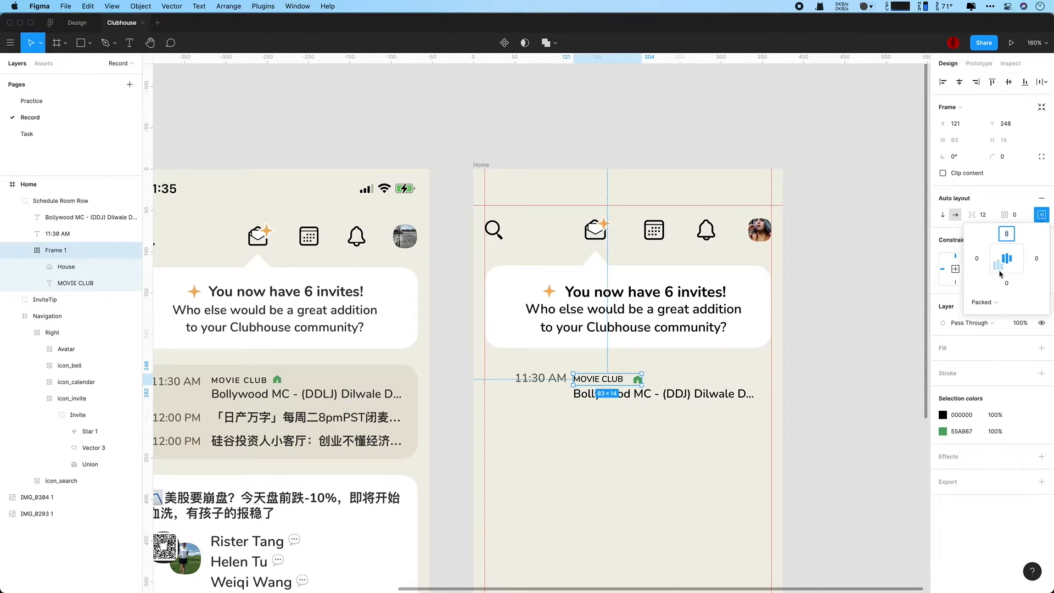
click(1000, 252)
key(Escape)
scroll(599, 329, up, 5)
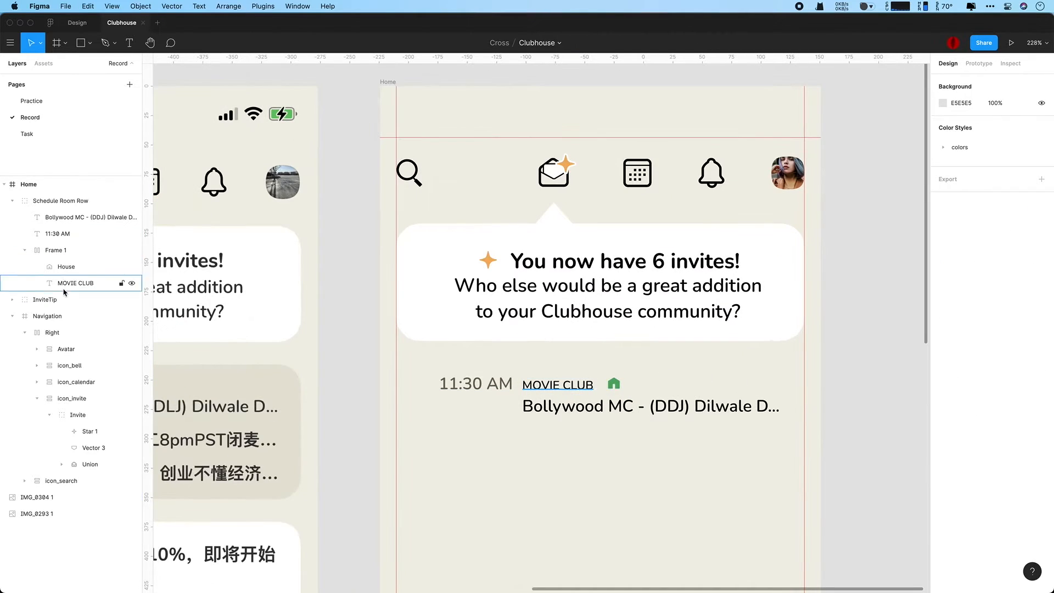
click(66, 266)
key(shift+Return)
click(1041, 215)
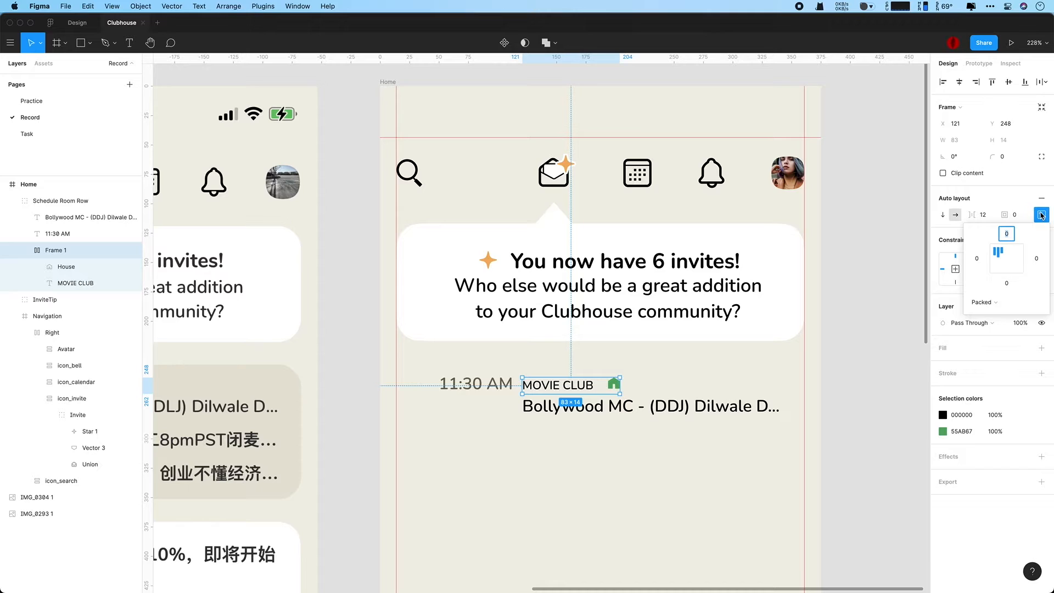
click(83, 267)
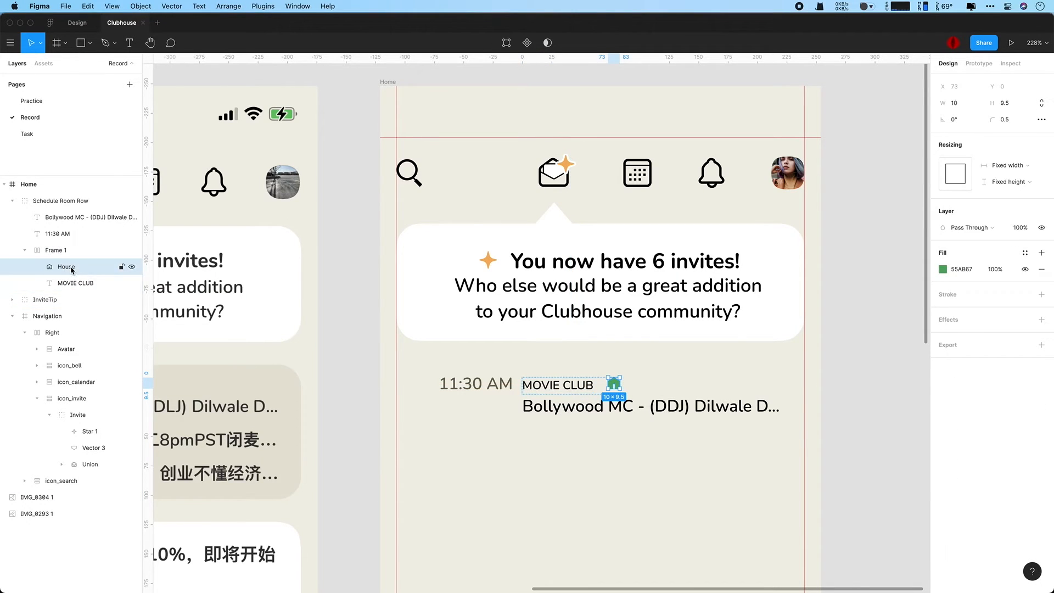
Step: Remove the auto layout from Frame 1 and nudge the House icon closer to MOVIE CLUB, at X 71
click(61, 250)
click(1044, 202)
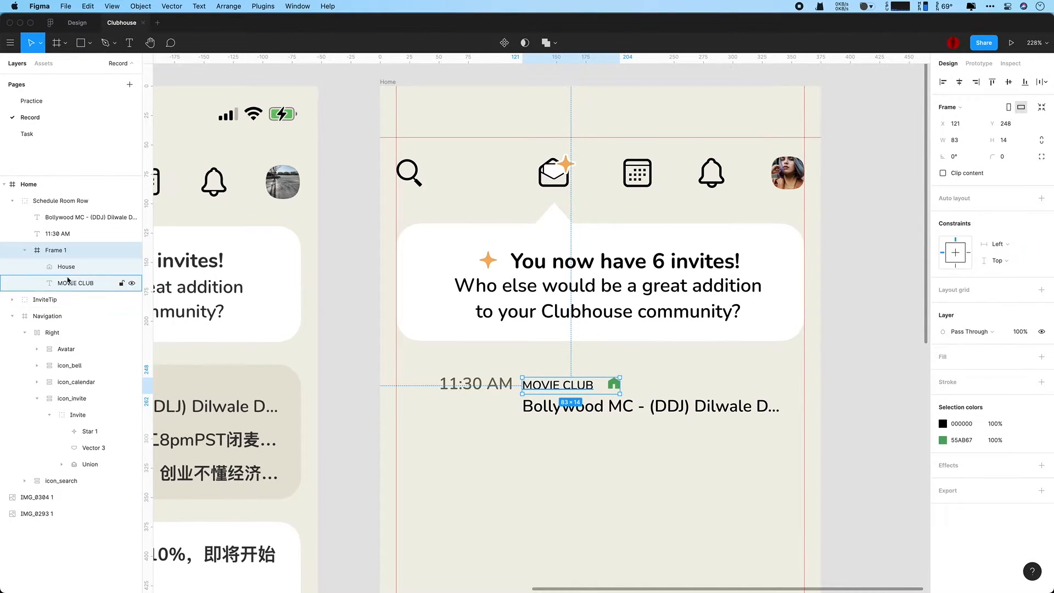
click(66, 266)
key(Left)
key(Left)
key(Left)
scroll(392, 347, down, 3)
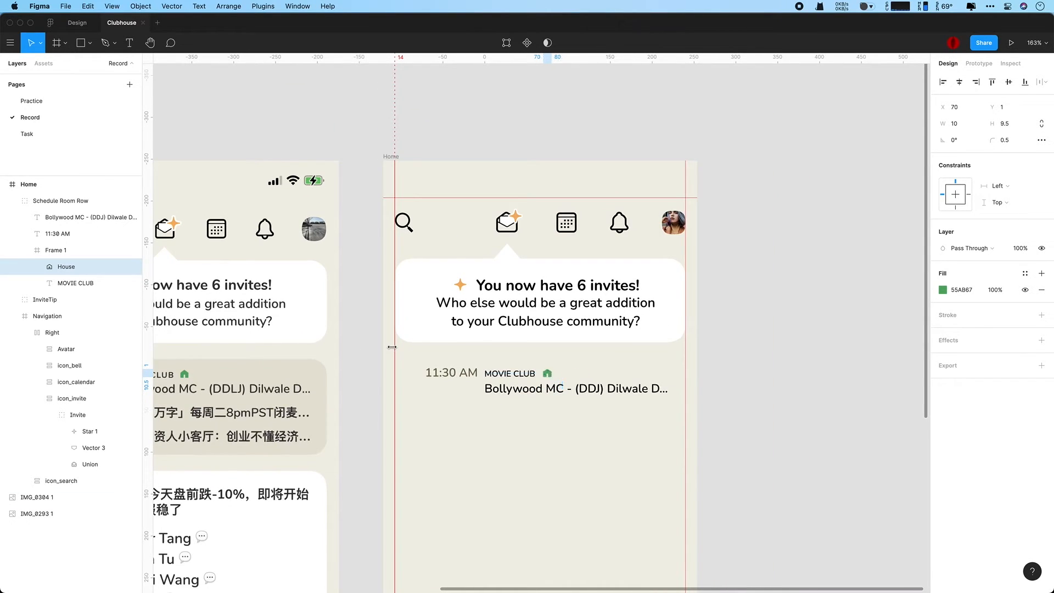
key(Right)
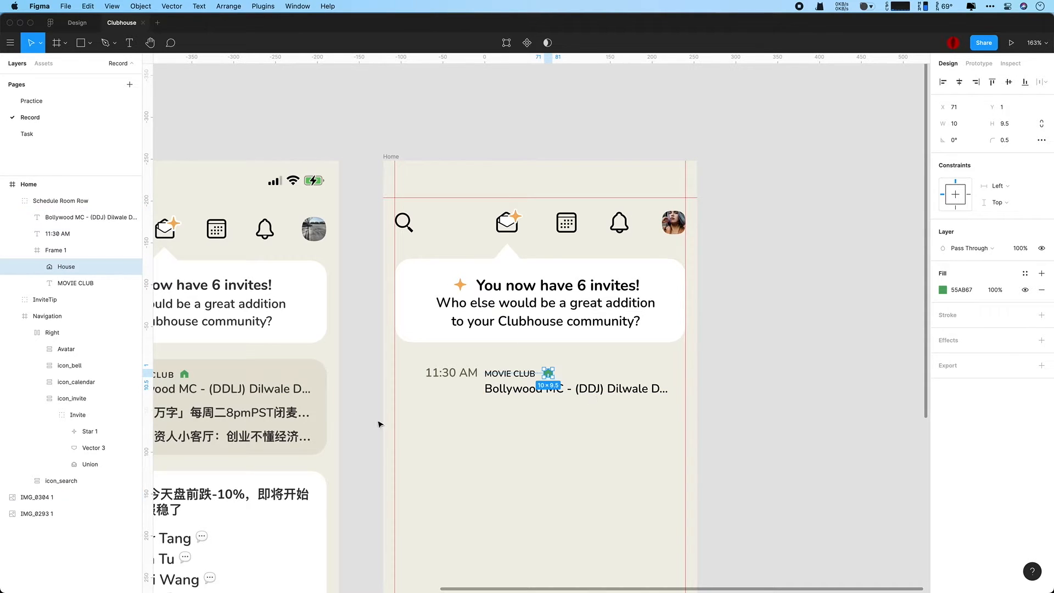
Step: Rename Frame 1, which holds House and MOVIE CLUB, as Title
scroll(368, 418, left, 5)
click(76, 283)
click(58, 233)
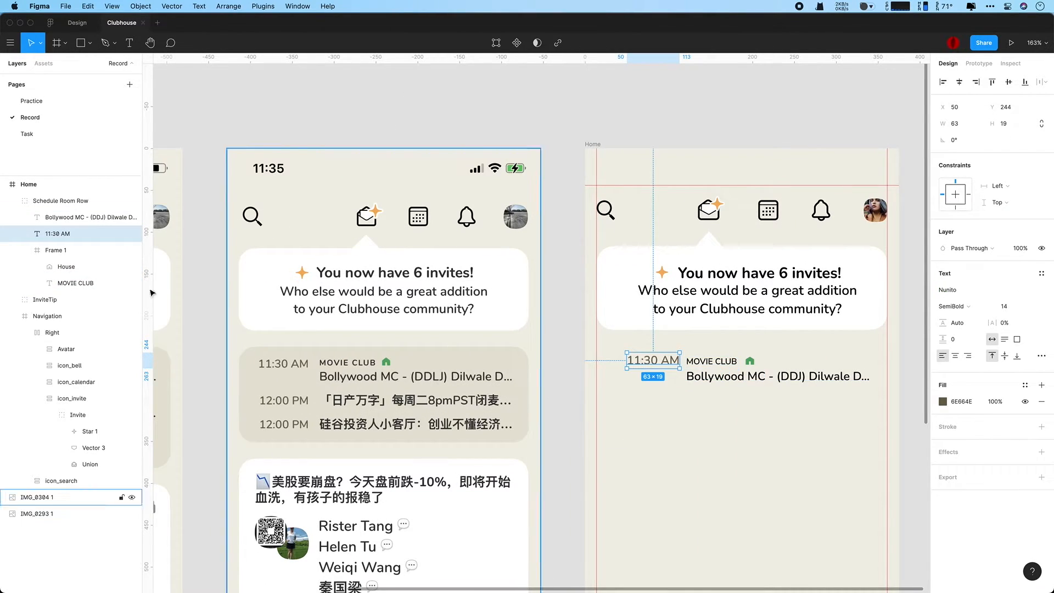
click(55, 249)
key(i)
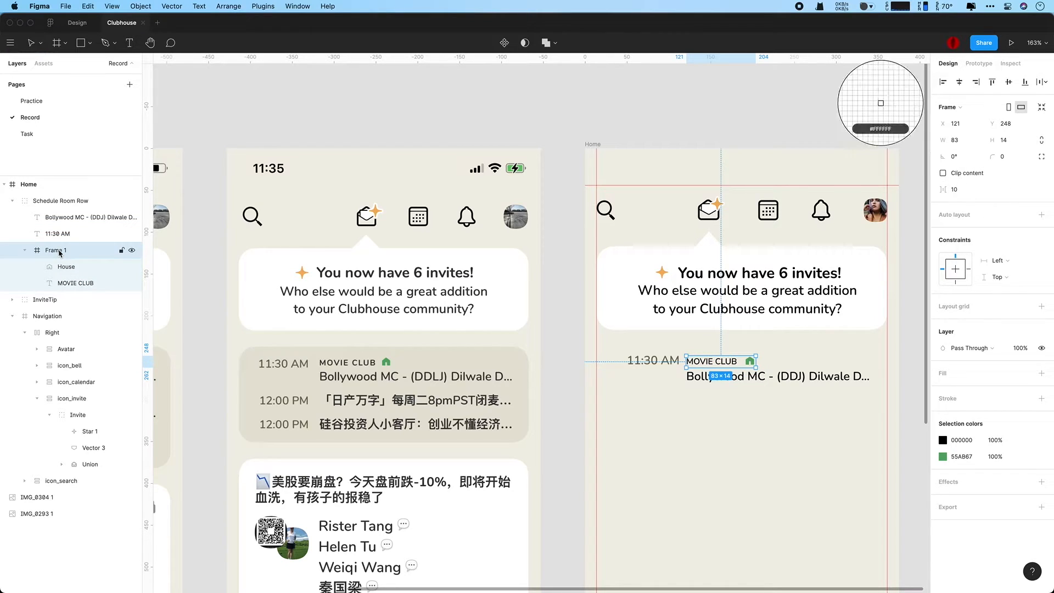
double_click(55, 250)
text(Title)
key(Return)
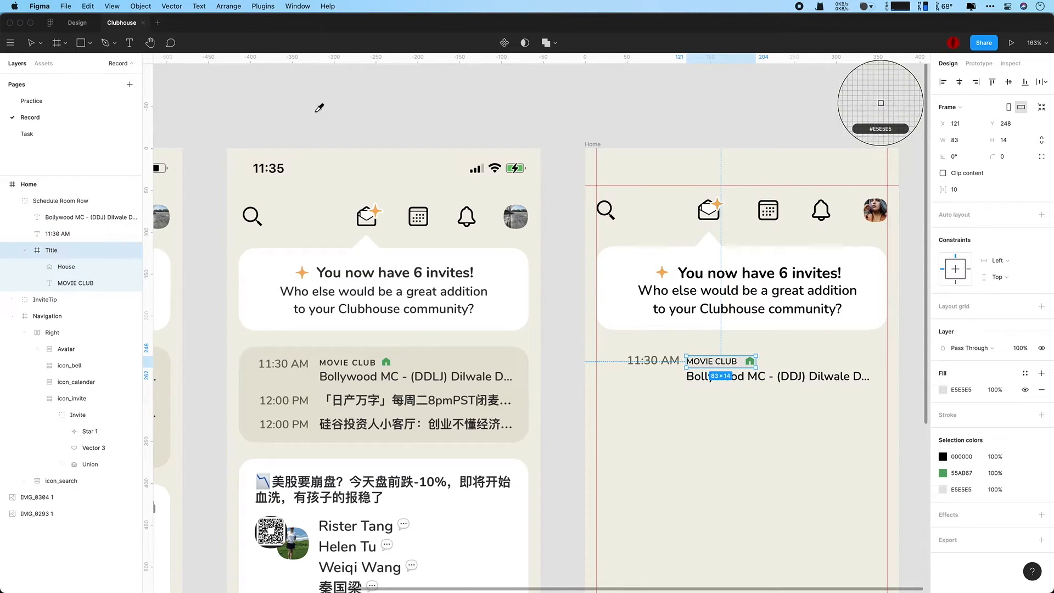
key(Escape)
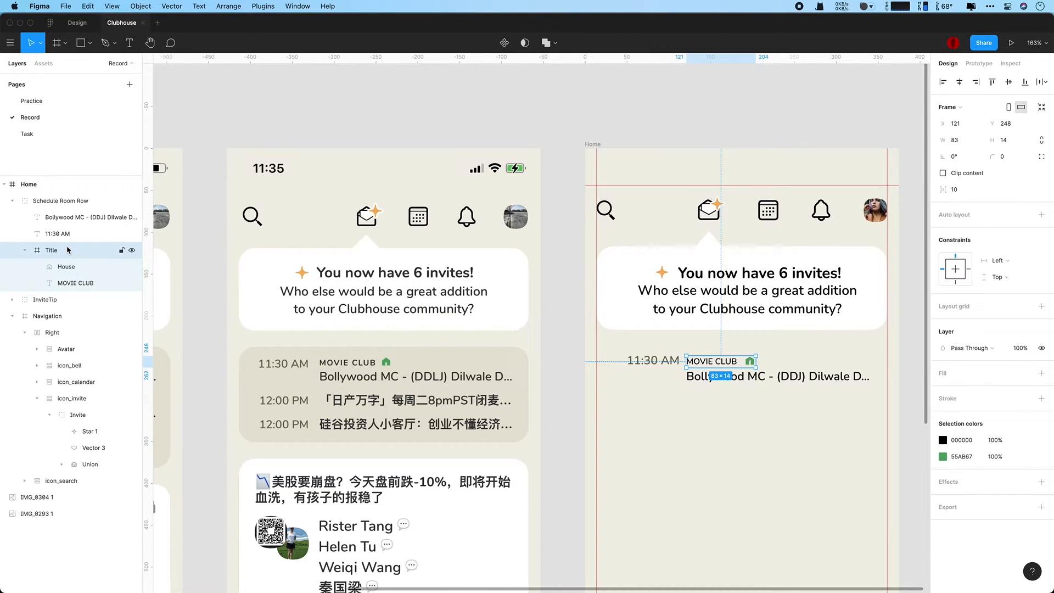
Step: Rename the frame holding House and MOVIE CLUB as Community
double_click(55, 250)
text(Communt)
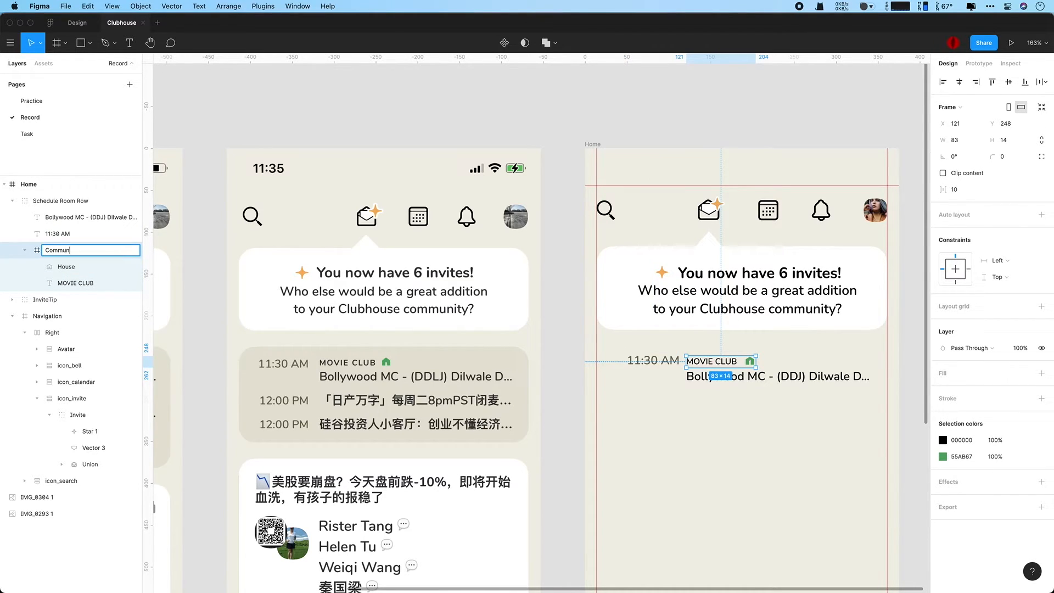
key(BackSpace)
text(ity)
key(Return)
Step: Rename the 11:30 AM layer as Time and the Bollywood MC layer as Title, placing Title below Time
click(71, 236)
double_click(71, 233)
text(Time)
key(shift+Tab)
text(Title)
key(Return)
drag(53, 217, 53, 238)
Step: Rename the Bollywood MC text layer as RoomName
double_click(54, 235)
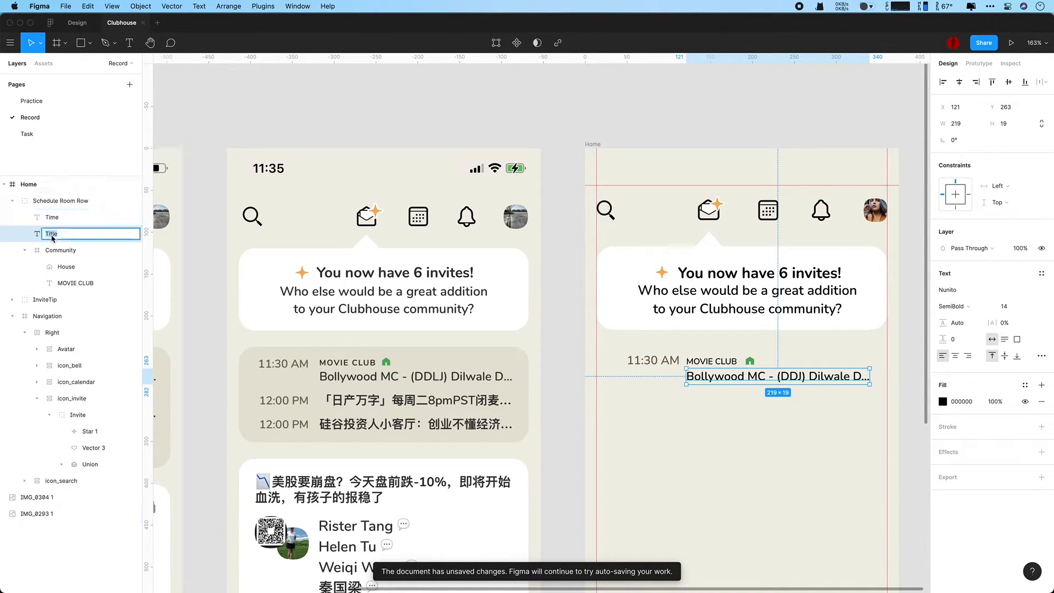
text(Room Name)
key(Return)
double_click(68, 235)
click(64, 234)
key(BackSpace)
key(Return)
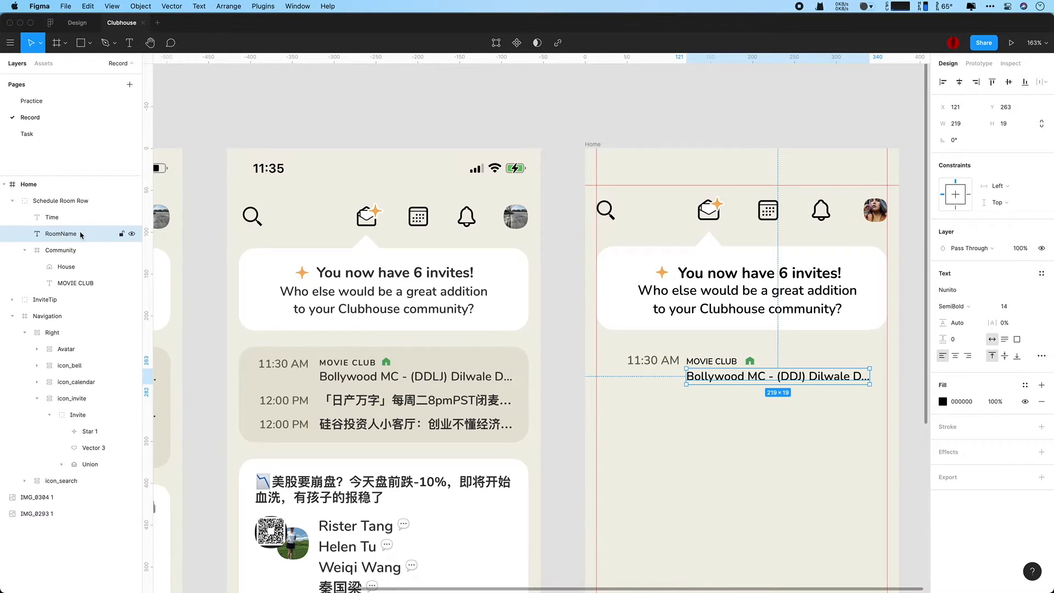
Step: Wrap the RoomName and Community layers in a vertical auto layout frame named Right
shift+click(71, 250)
key(shift+a)
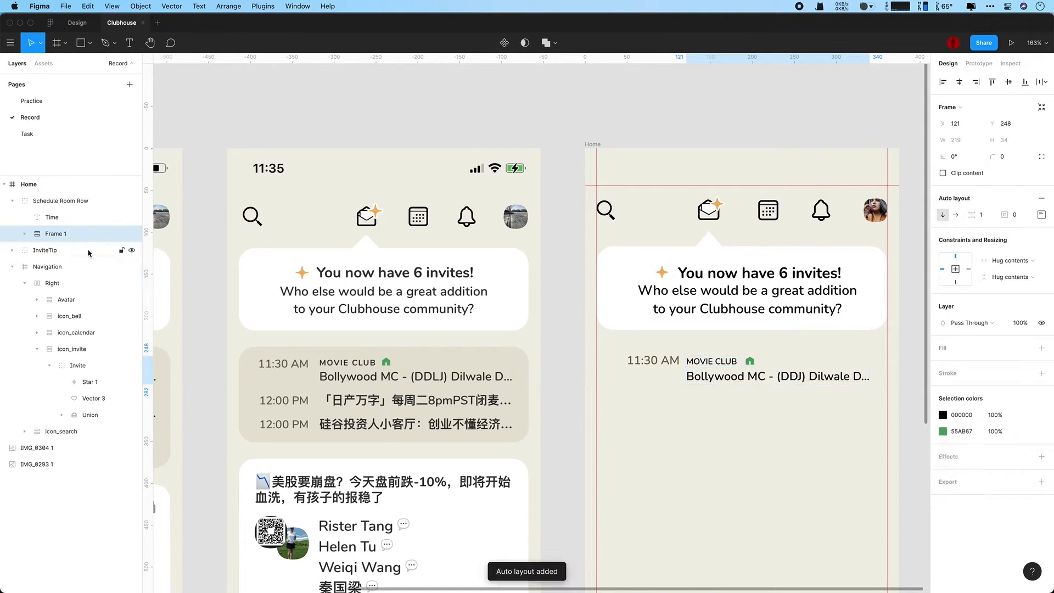
double_click(62, 235)
text(Right)
key(Return)
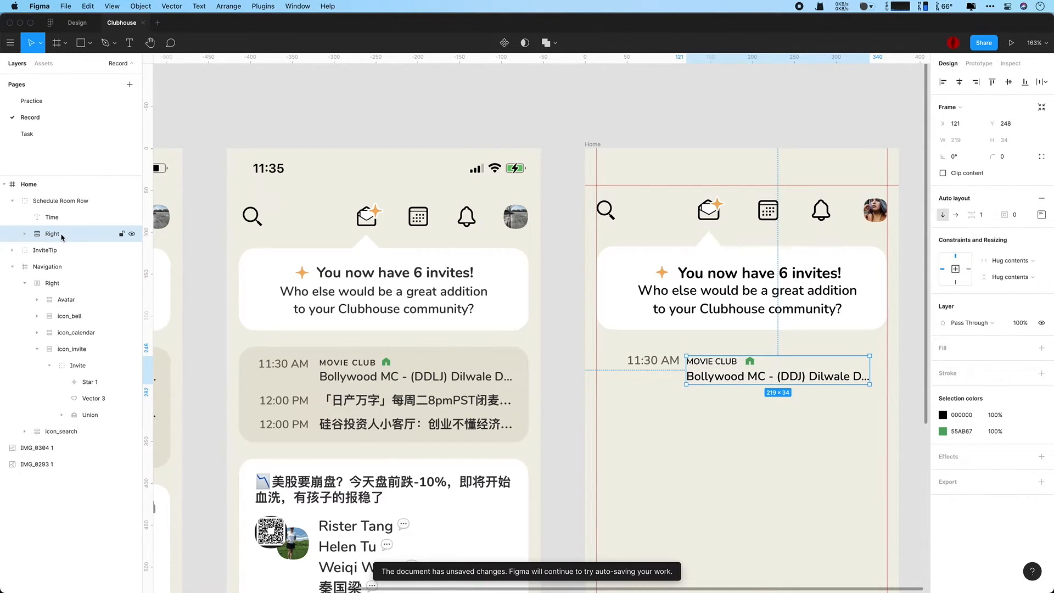
Step: Apply horizontal auto layout to the Schedule Room Row group, aligned top left with an item spacing of 10
click(62, 216)
key(shift+Return)
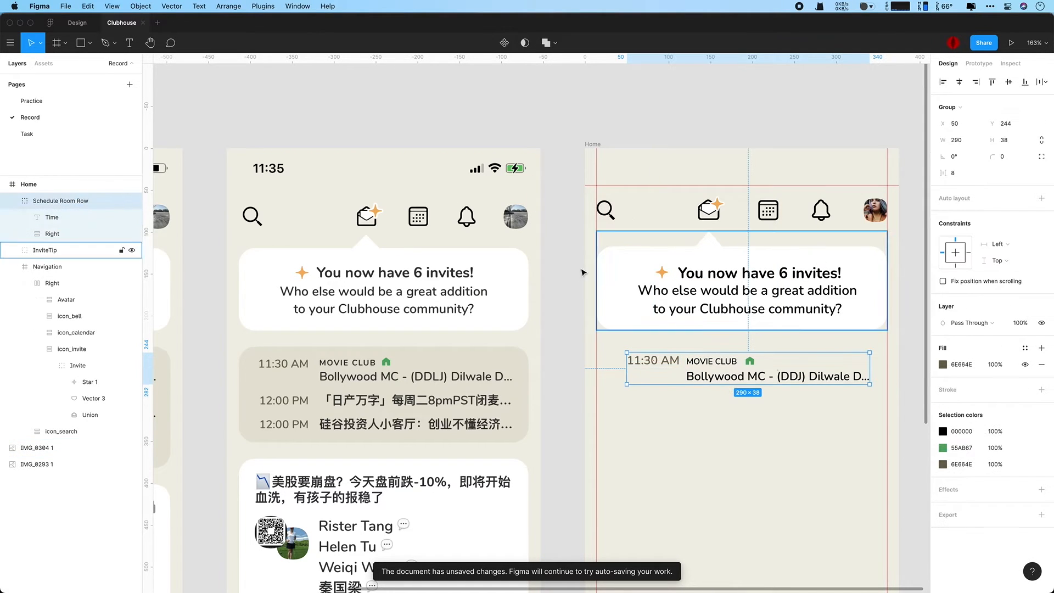
key(shift+a)
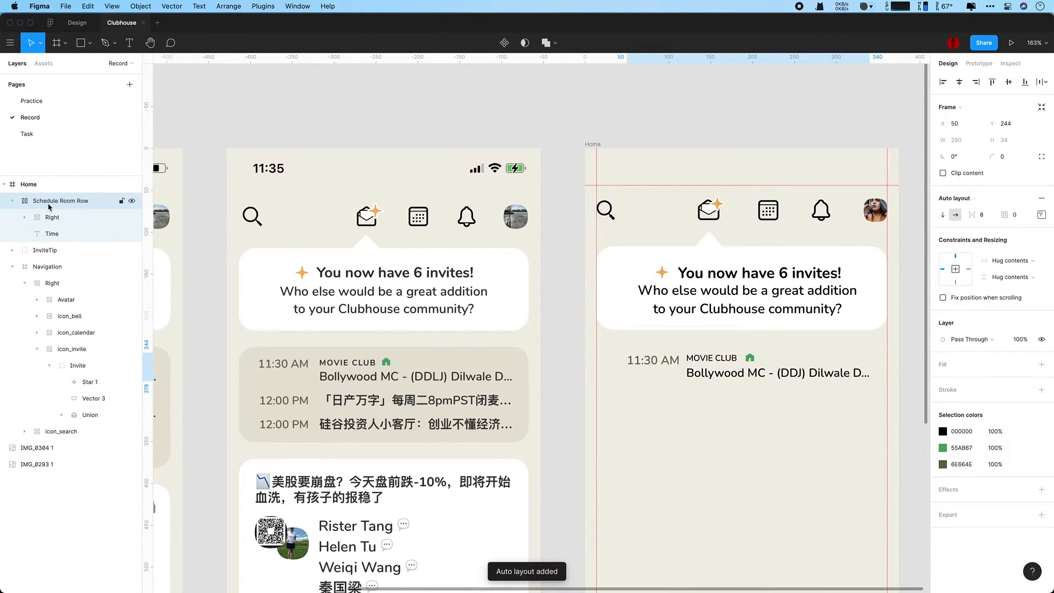
click(1042, 215)
click(993, 262)
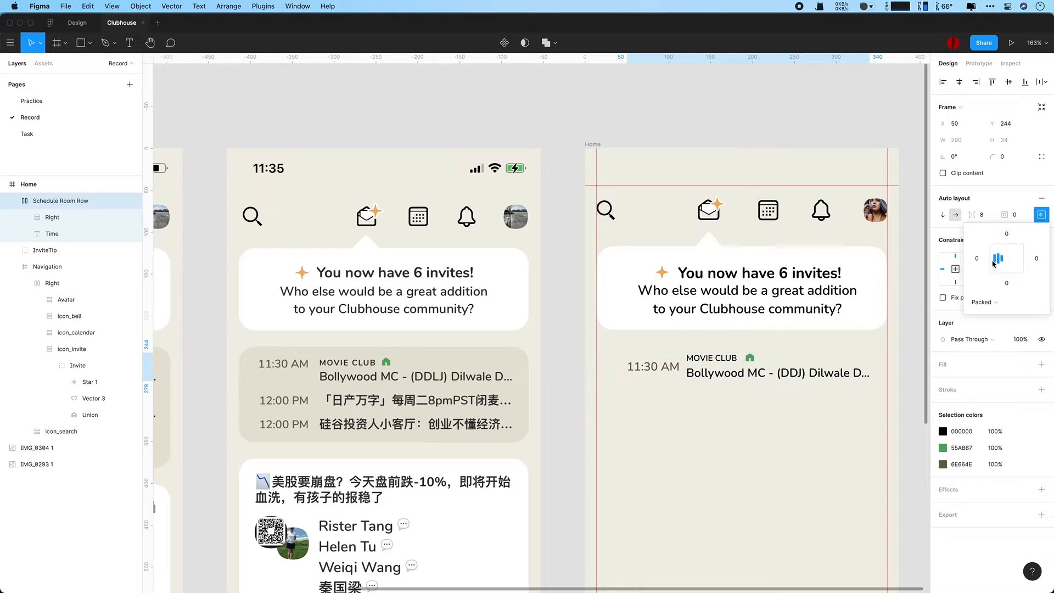
click(996, 252)
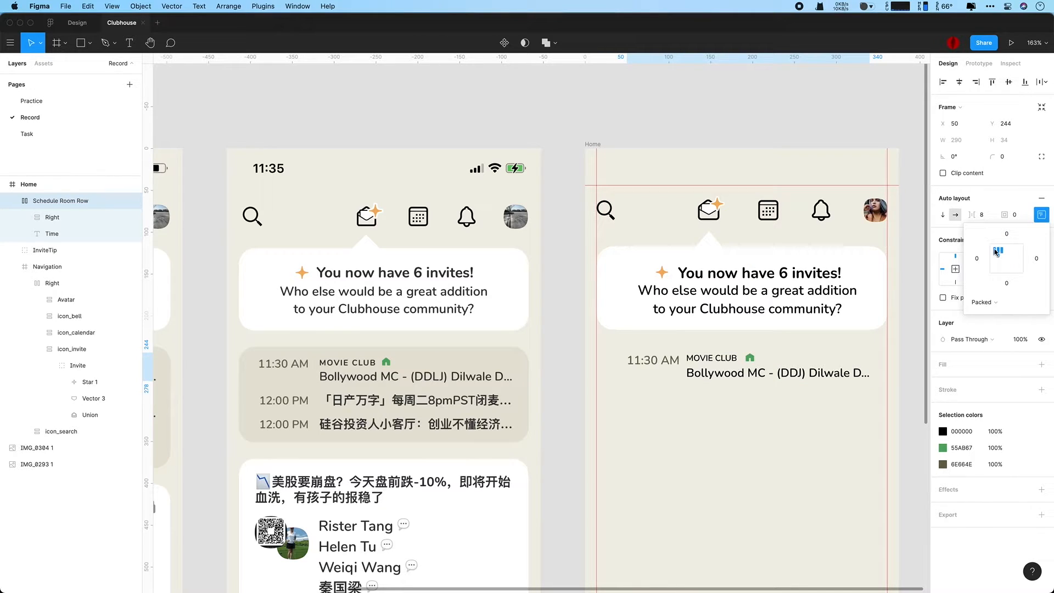
click(983, 215)
text(10)
key(Return)
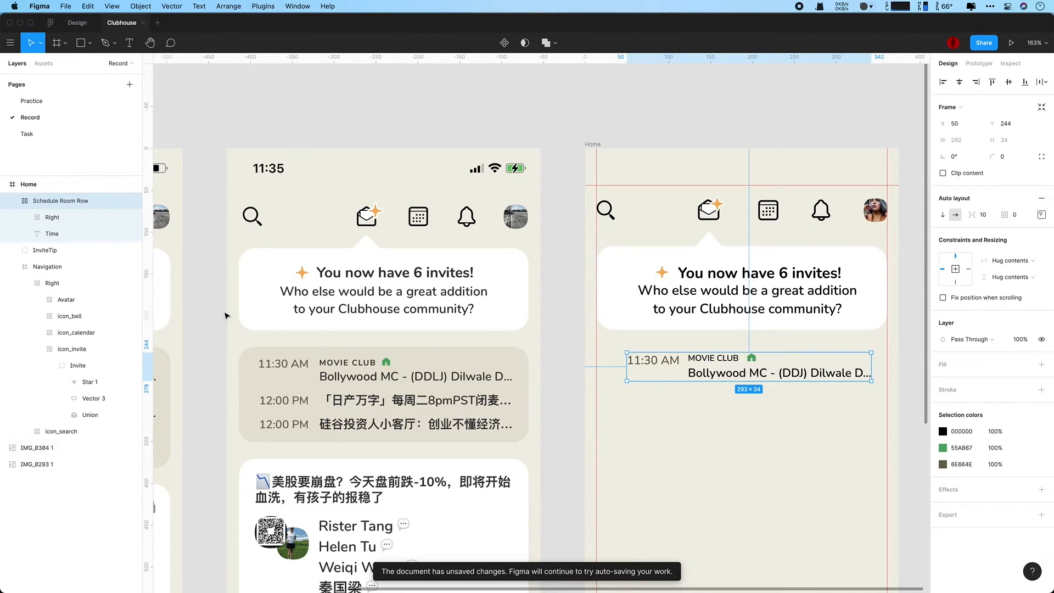
Step: Set the horizontal resizing of the Right frame inside Schedule Room Row to Fill container
click(74, 215)
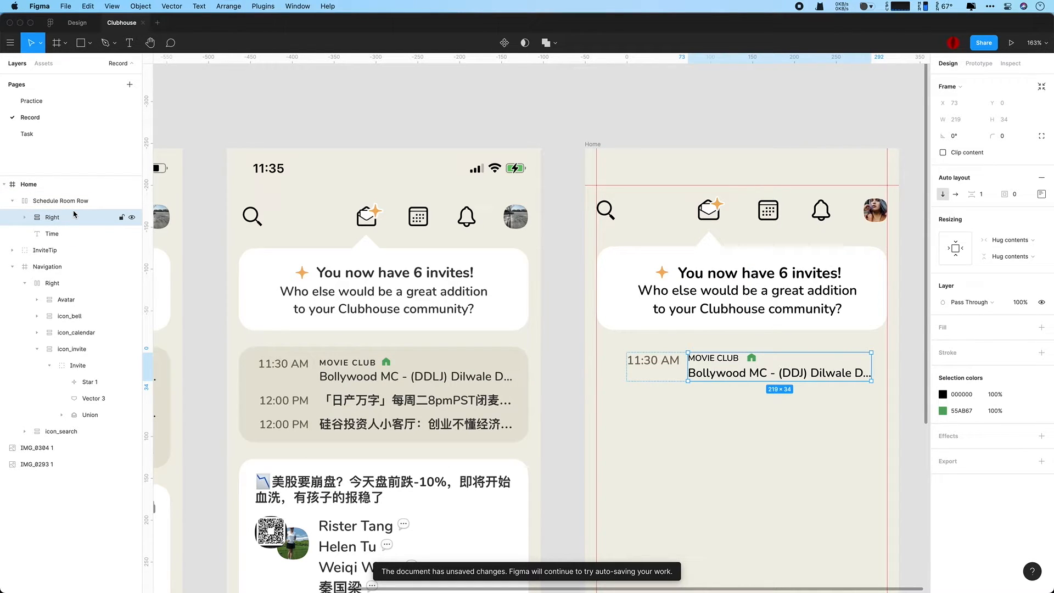
mouse_move(75, 216)
mouse_down()
mouse_move(52, 239)
mouse_move(56, 212)
mouse_up()
scroll(366, 307, up, 3)
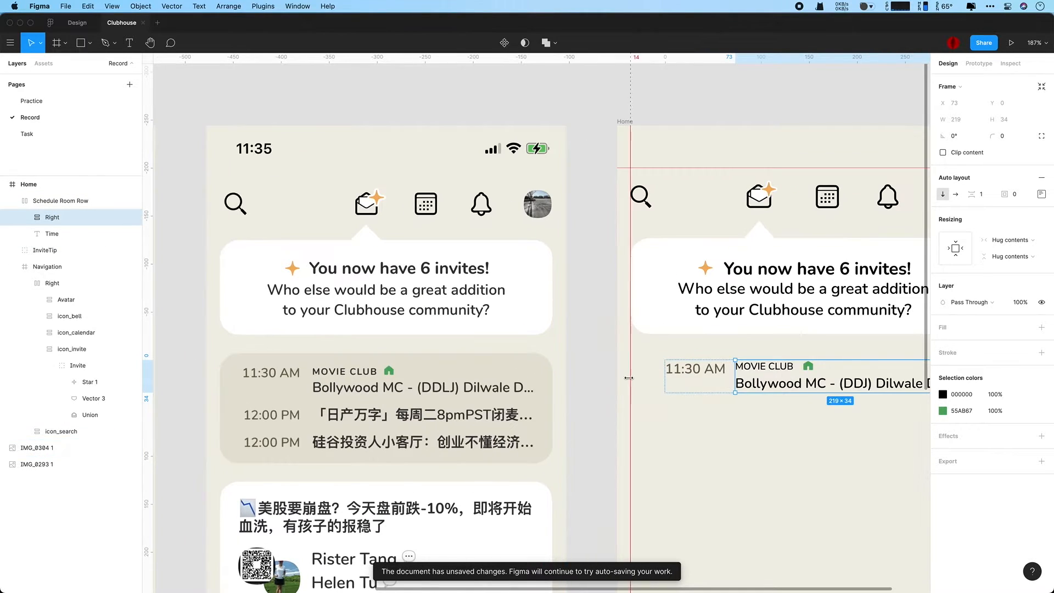
scroll(632, 383, right, 2)
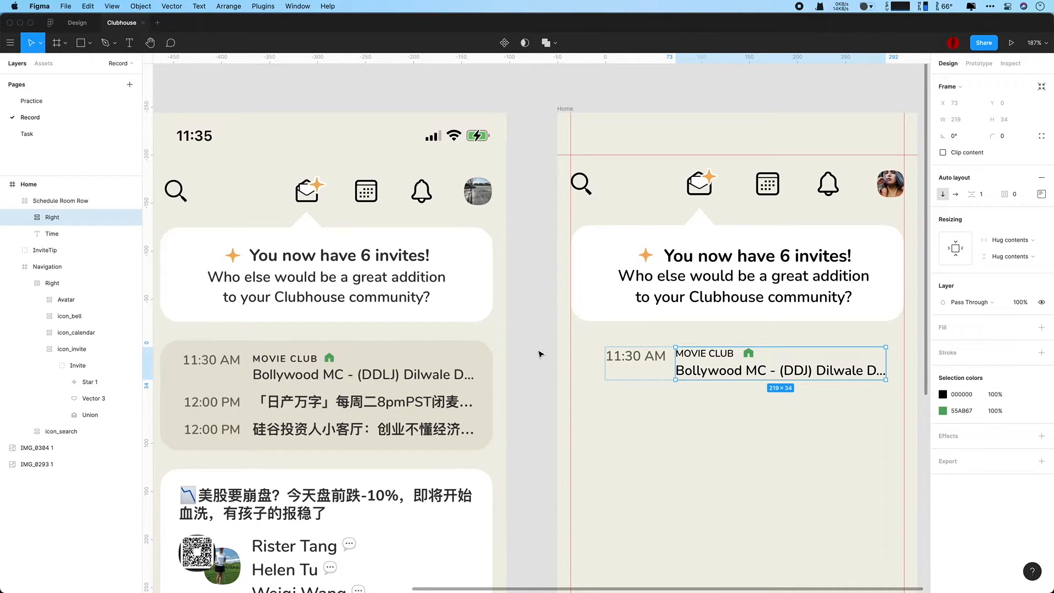
click(61, 202)
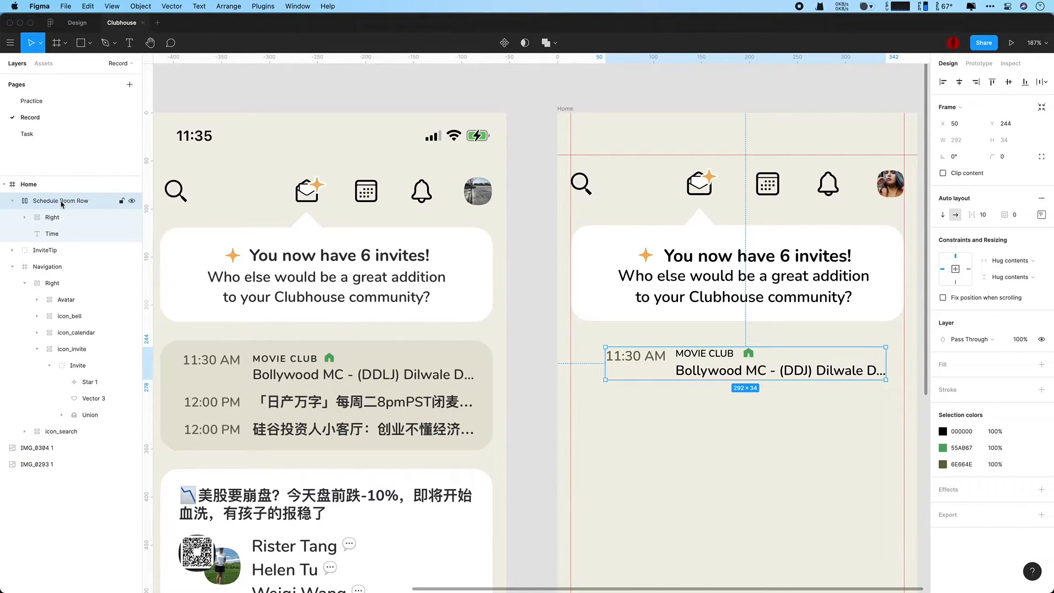
click(55, 218)
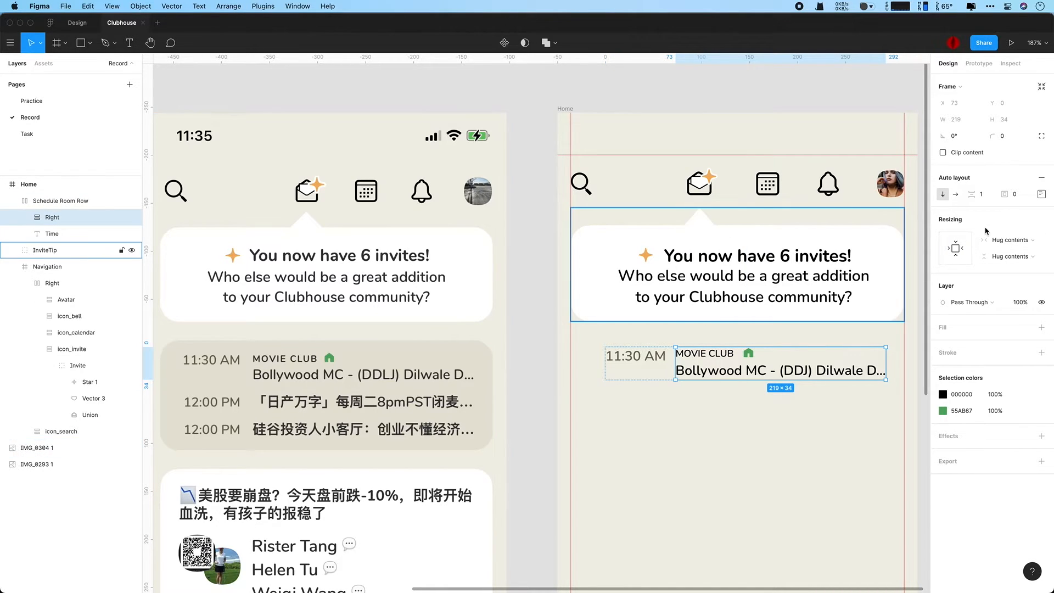
click(1034, 242)
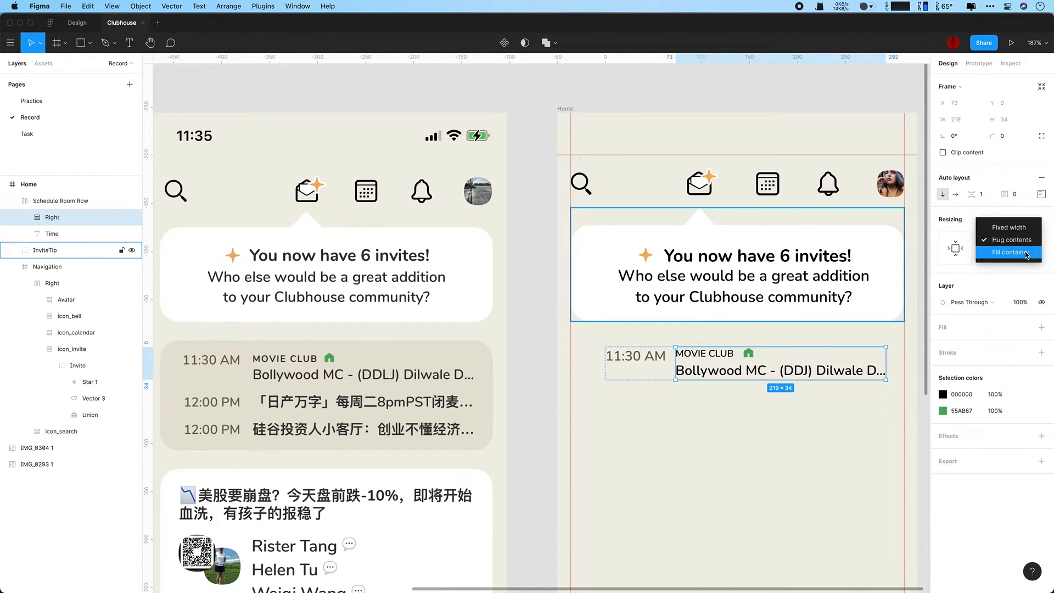
click(1011, 253)
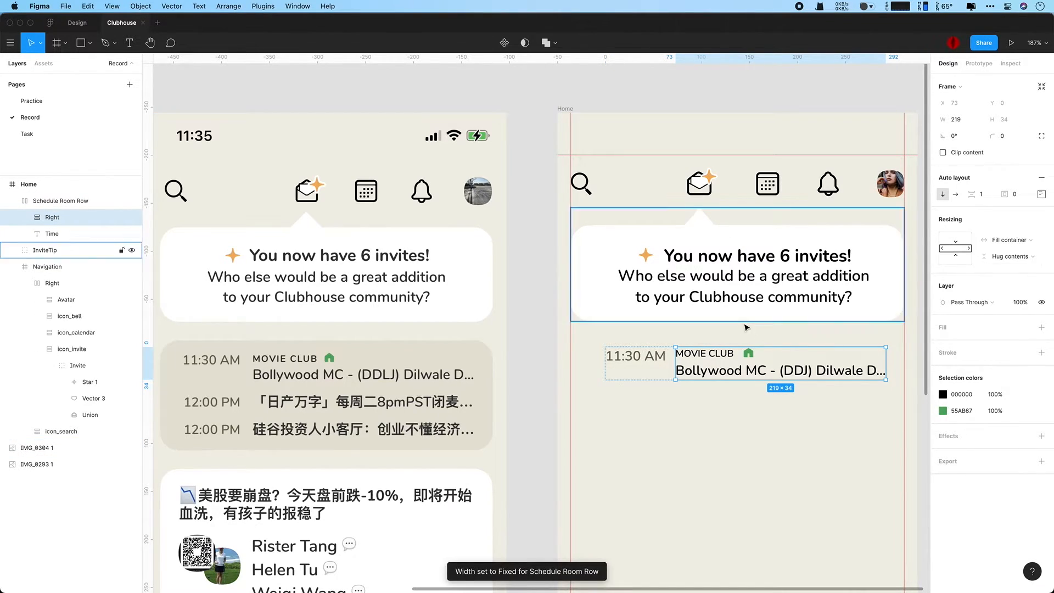
Step: Try to stretch the Schedule Room Row's left edge toward the left margin guide
click(82, 205)
drag(605, 366, 571, 365)
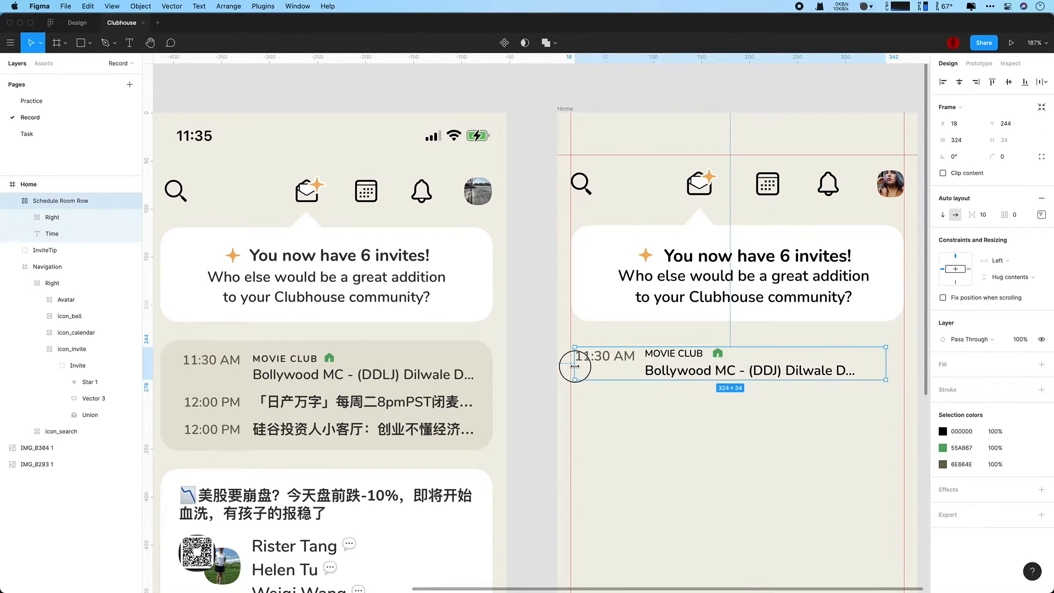
key(ctrl+z)
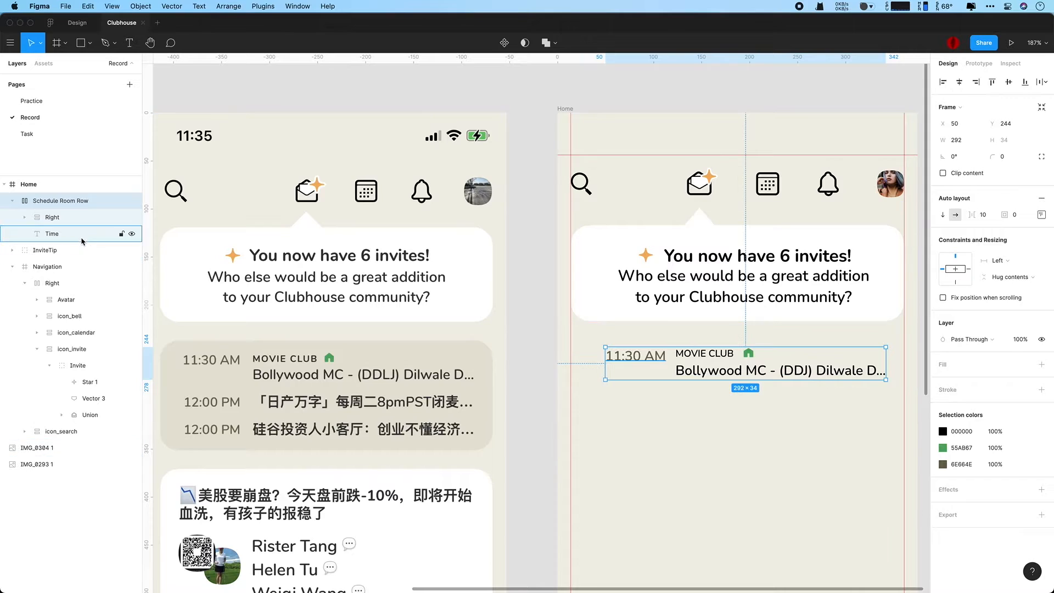
Step: Set the Schedule Room Row's left padding to 30 and stretch the row between both margin guides, 347 wide
click(1041, 215)
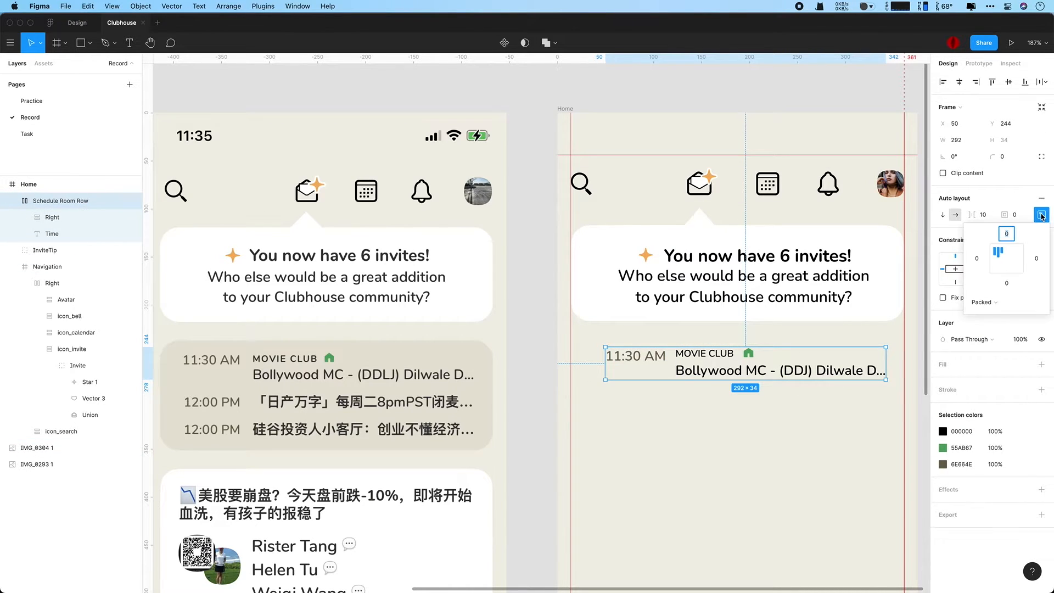
drag(992, 260, 1007, 259)
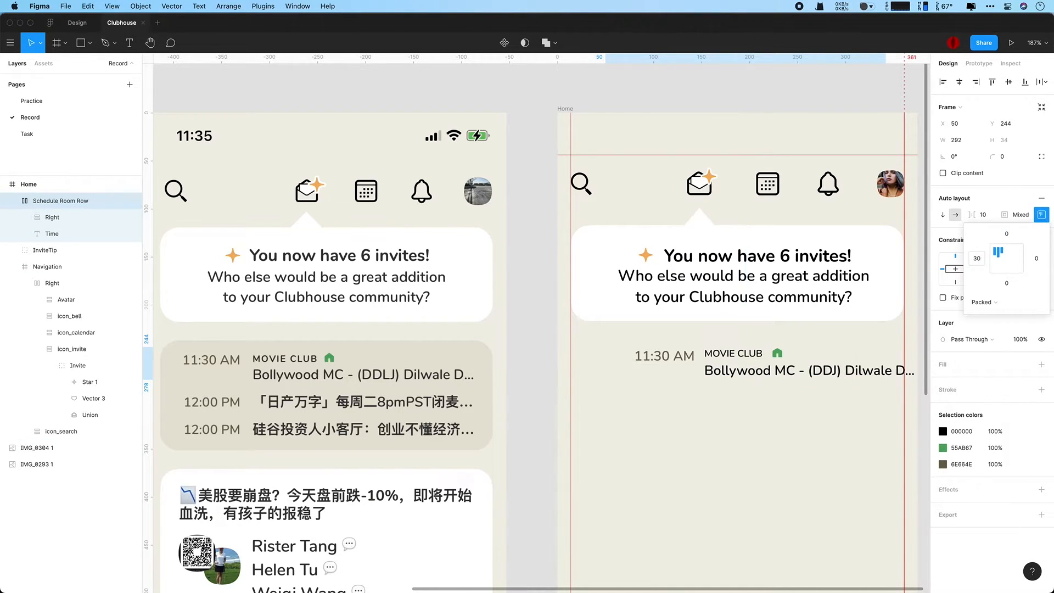
click(75, 204)
drag(605, 358, 571, 355)
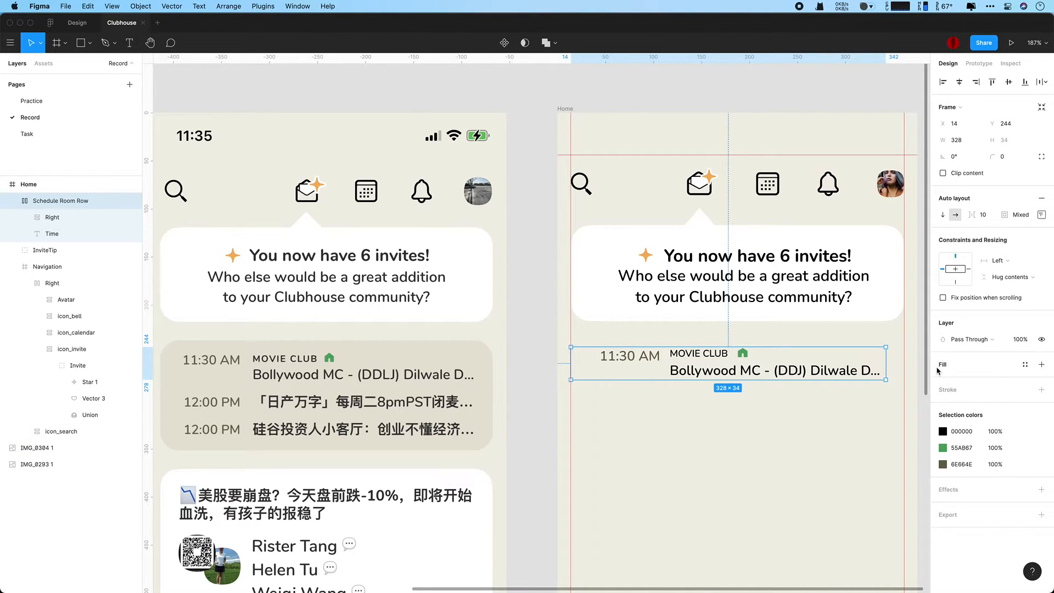
drag(886, 363, 905, 364)
click(55, 218)
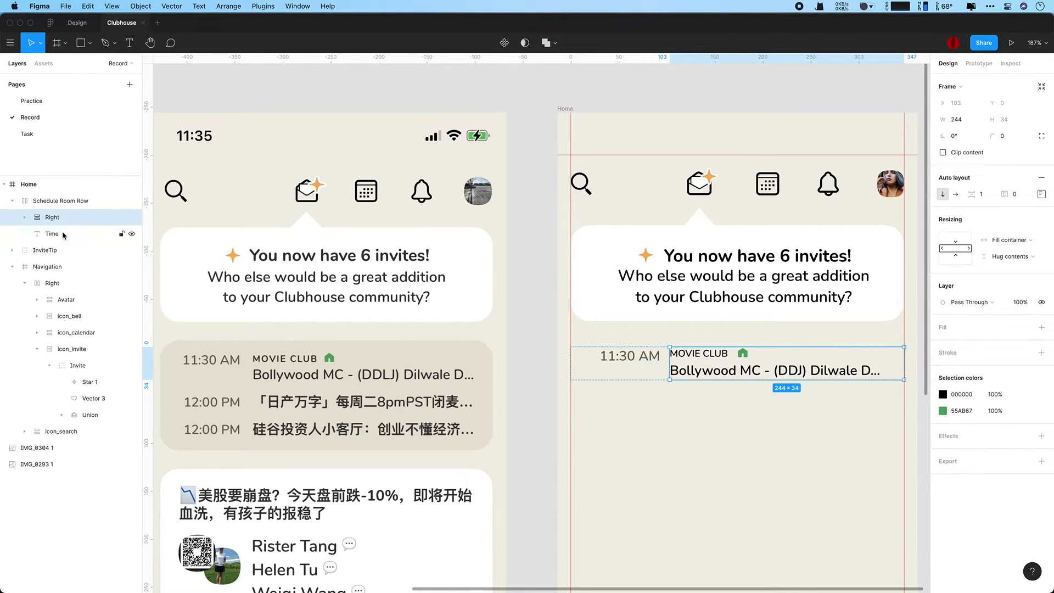
Step: Try the MOVIE CLUB text in Bold at font size 9
double_click(700, 356)
click(947, 307)
click(959, 319)
click(1009, 309)
key(Return)
text(9)
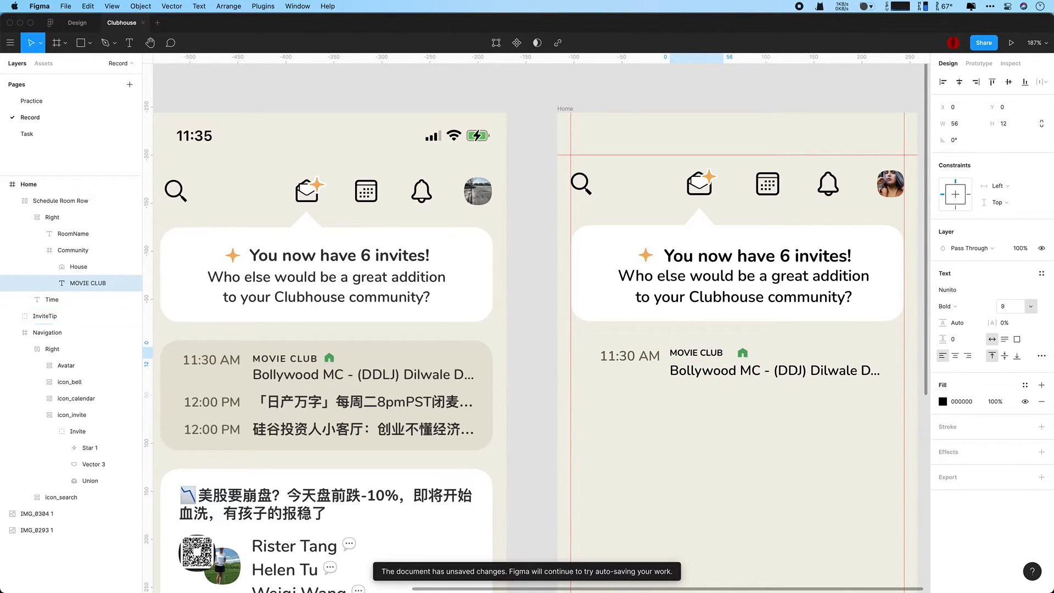
key(Return)
Step: Set the font weight of the MOVIE CLUB text to SemiBold
click(1036, 294)
click(1035, 293)
click(1034, 292)
click(1033, 291)
click(1033, 291)
click(1032, 291)
click(1032, 291)
click(1016, 307)
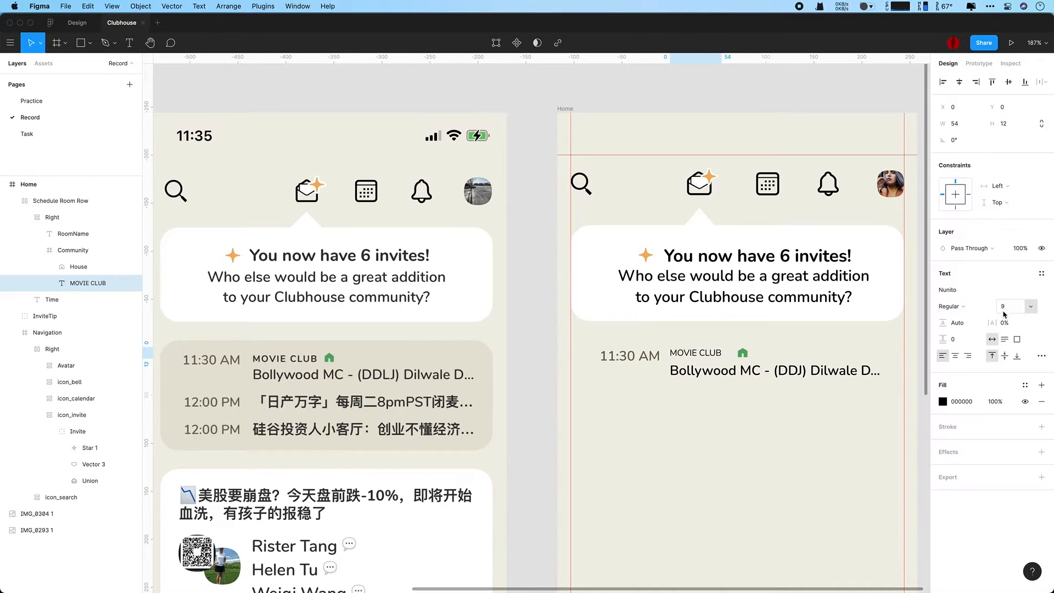
click(951, 307)
click(966, 322)
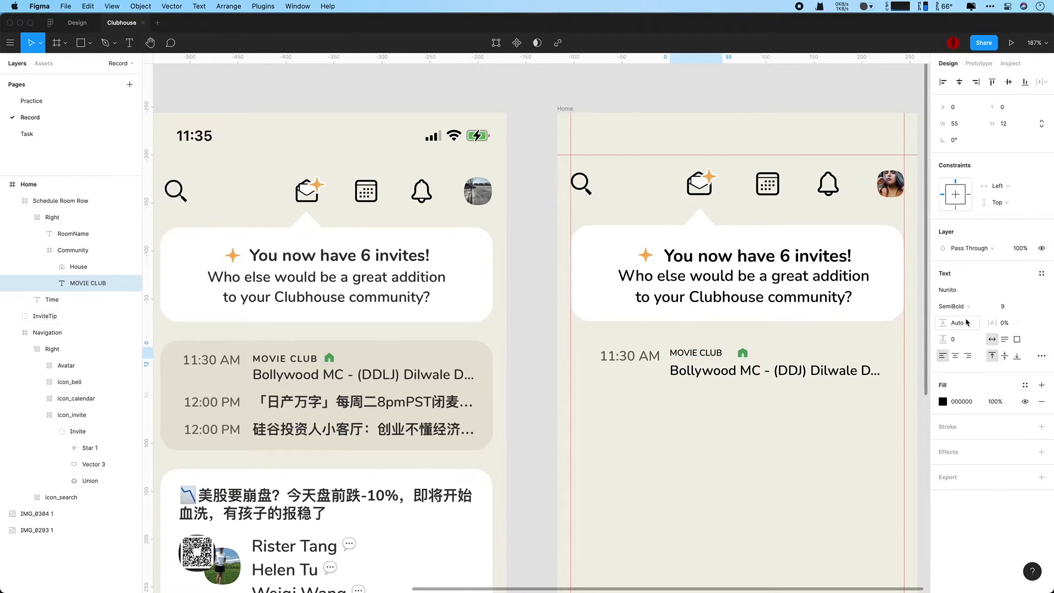
Step: Set the font size of the MOVIE CLUB text to 10
click(786, 375)
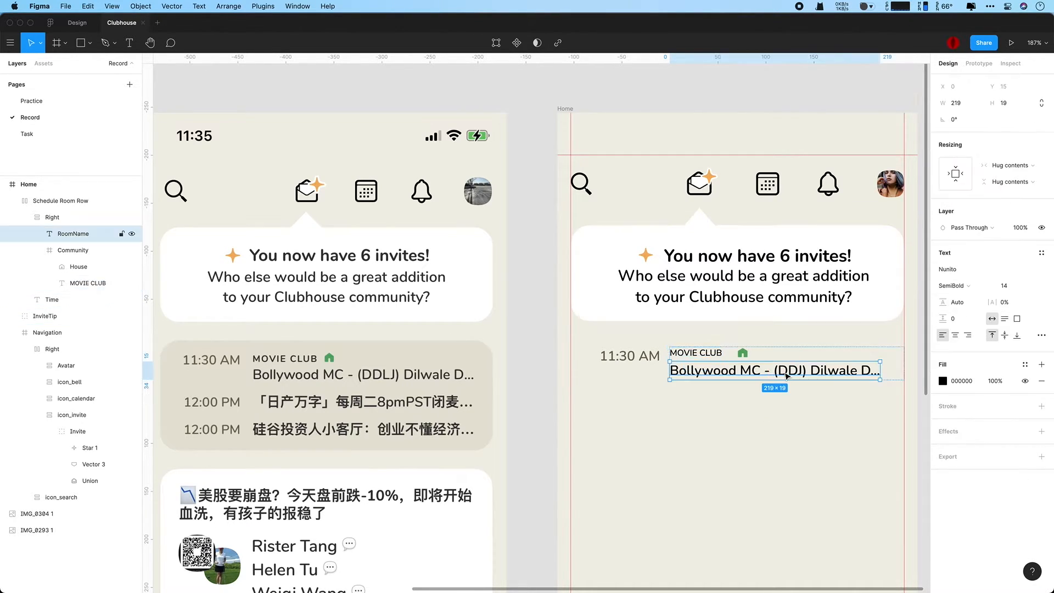
click(716, 358)
click(1009, 308)
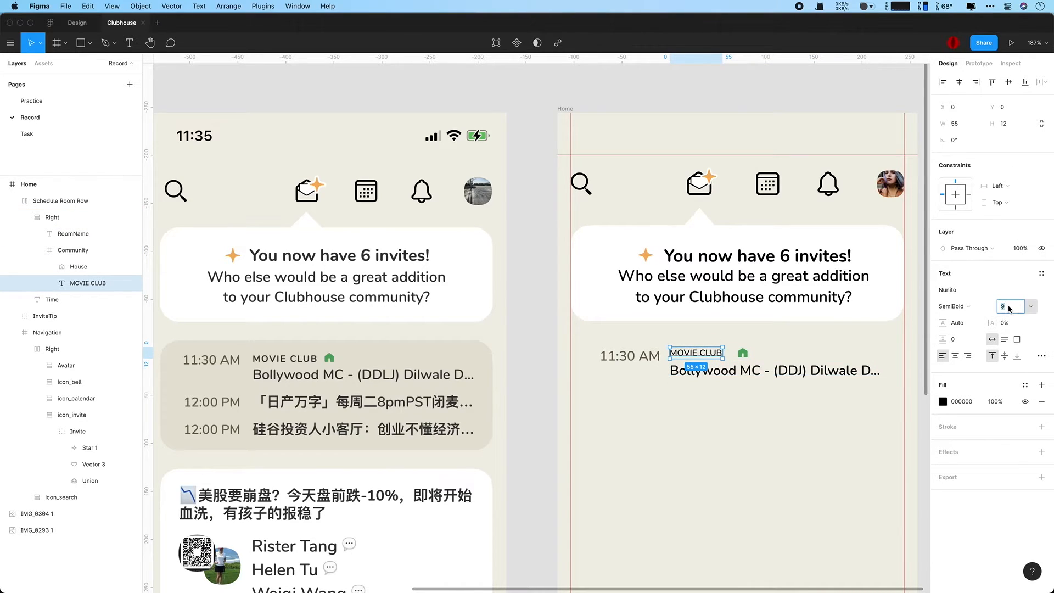
key(Return)
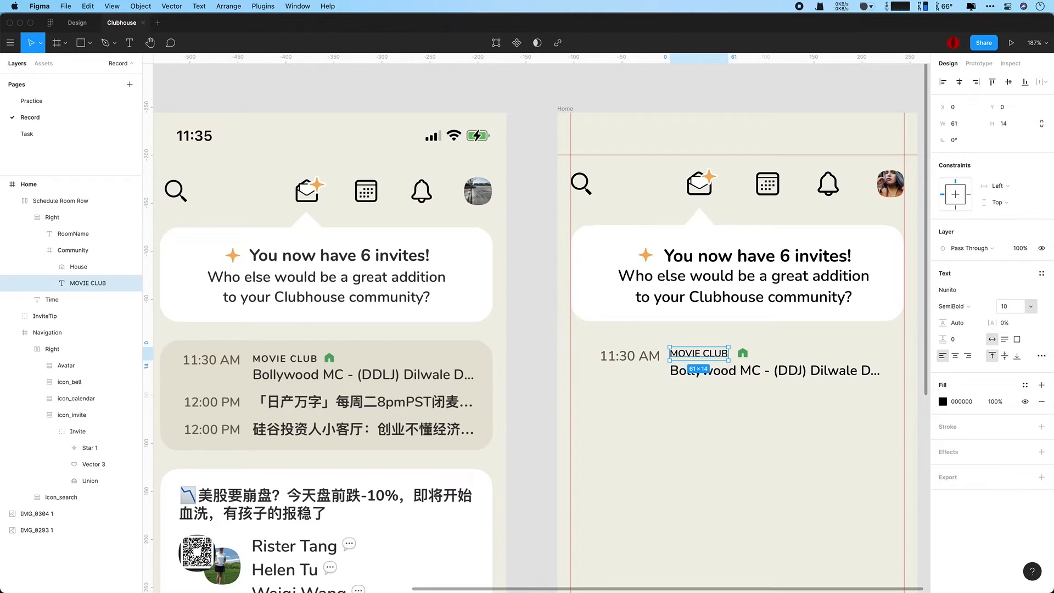
Step: Compare the resizing modes of the 11:30 AM Time text and leave it on auto width
click(630, 356)
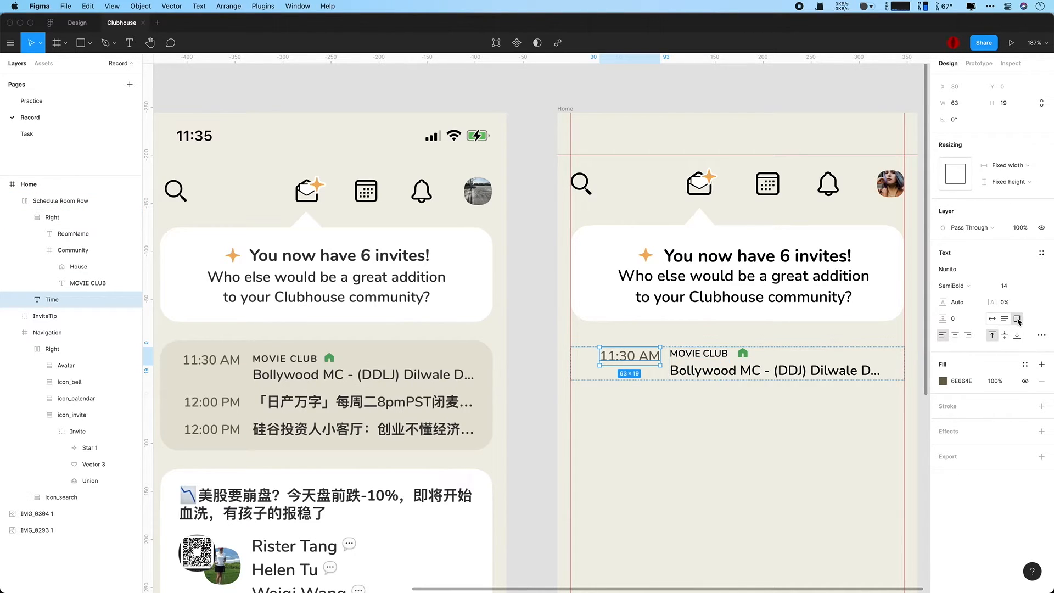
click(992, 320)
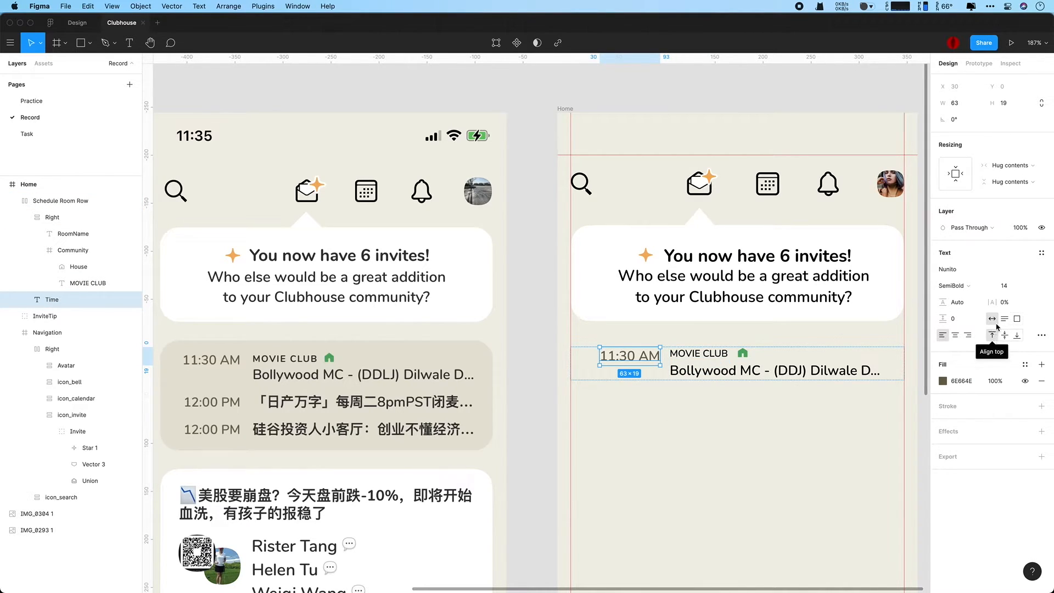
click(1005, 319)
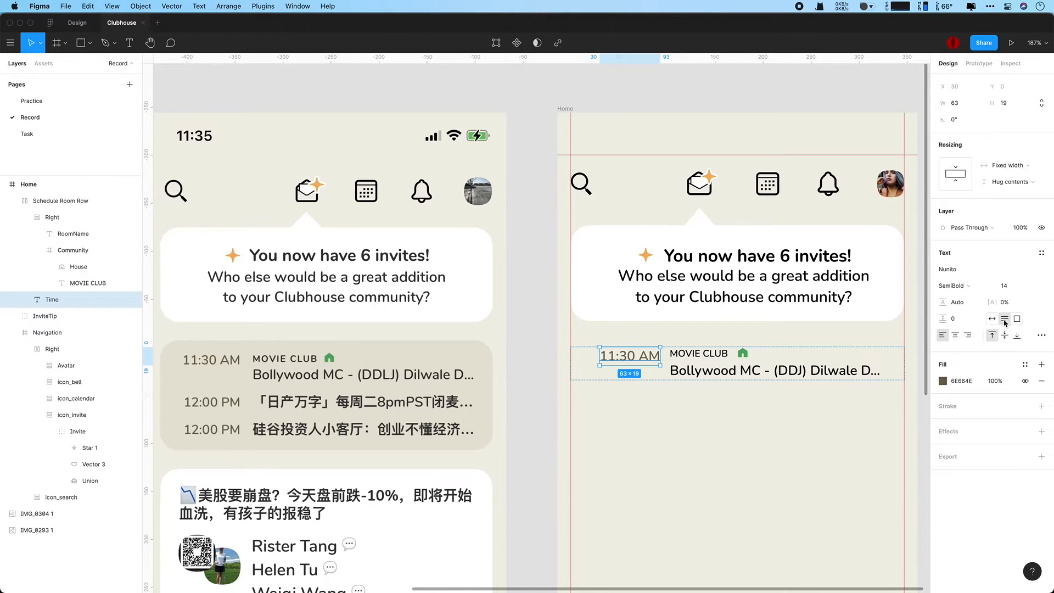
click(991, 319)
click(1017, 319)
click(990, 320)
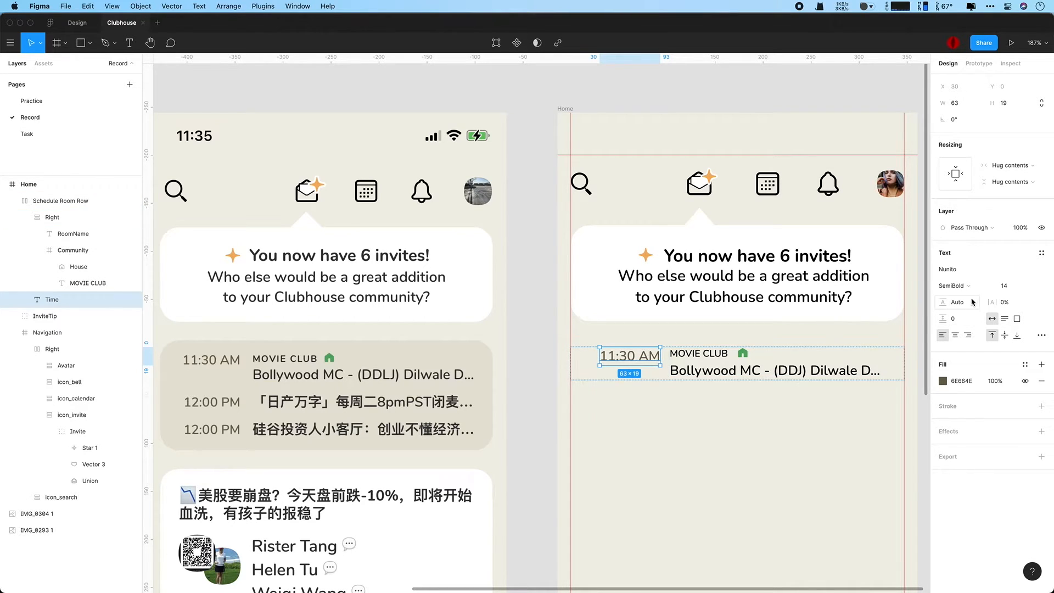
Step: Set the line height of the 11:30 AM Time text to 16
scroll(714, 407, up, 5)
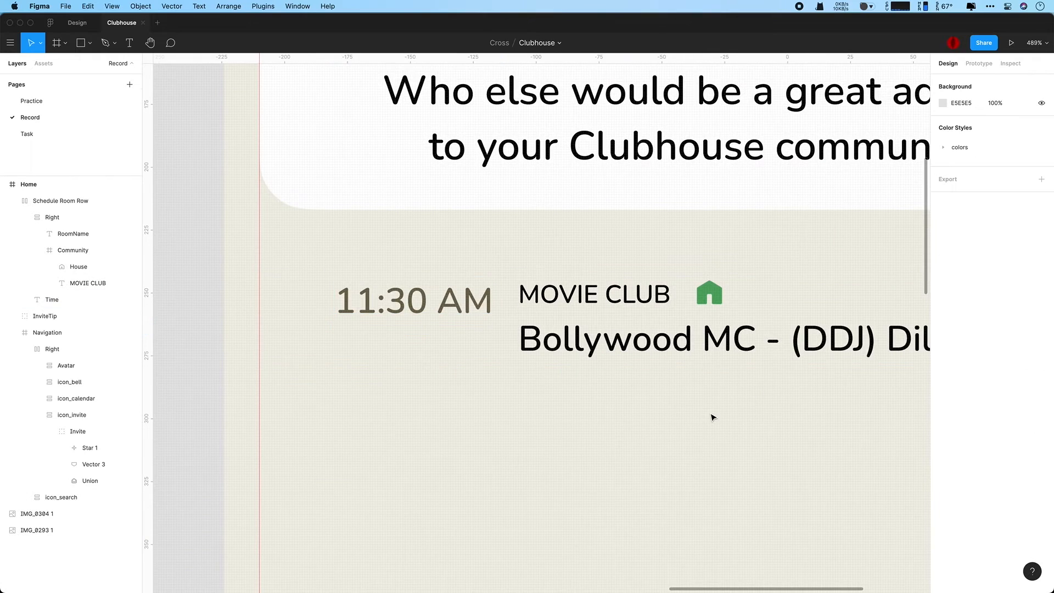
click(528, 302)
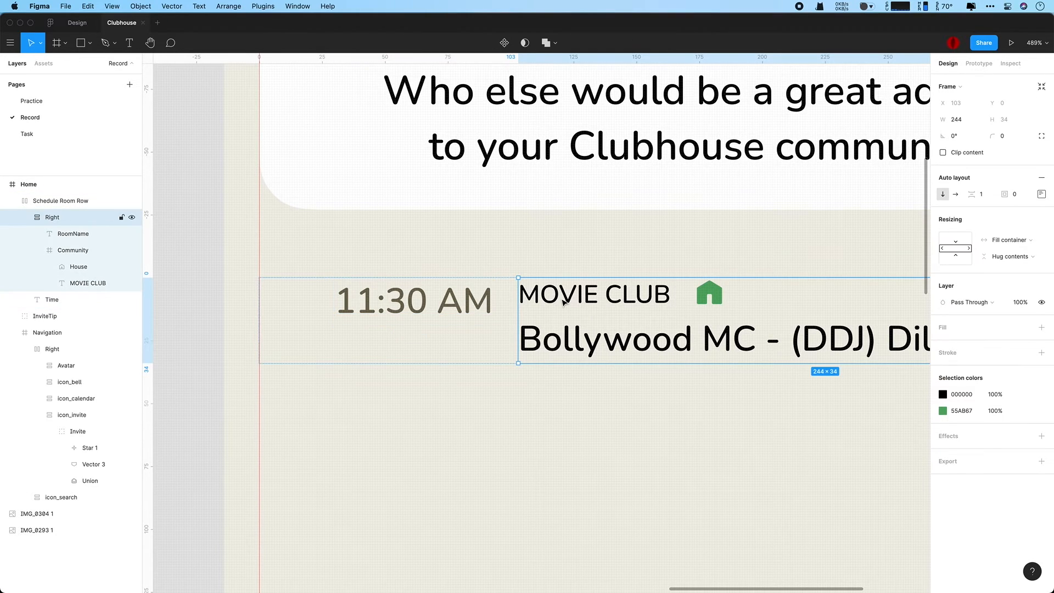
click(415, 301)
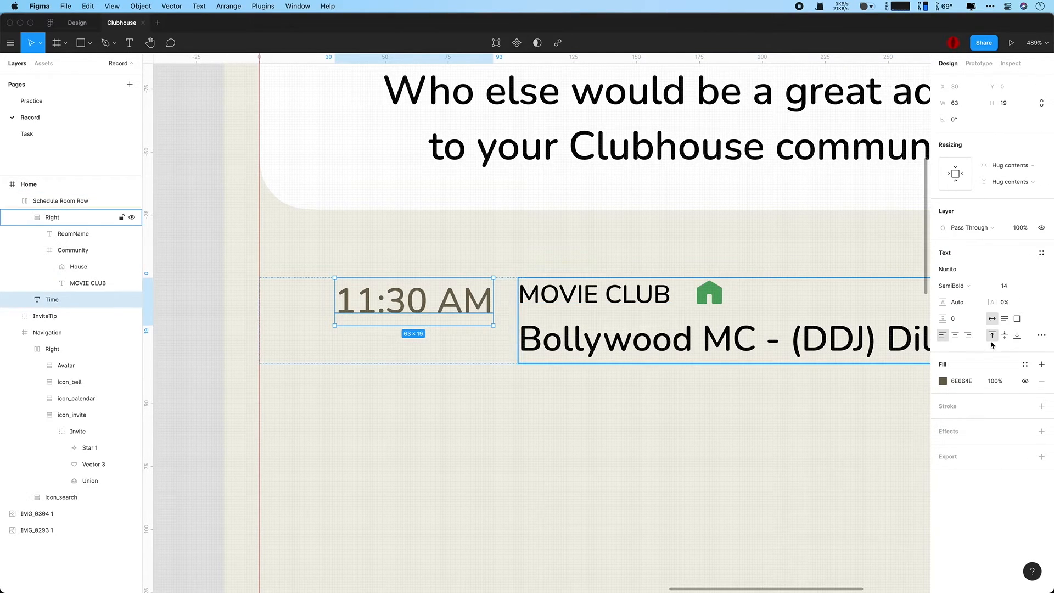
click(956, 302)
key(Return)
scroll(479, 305, down, 1)
click(1011, 292)
click(968, 308)
key(Return)
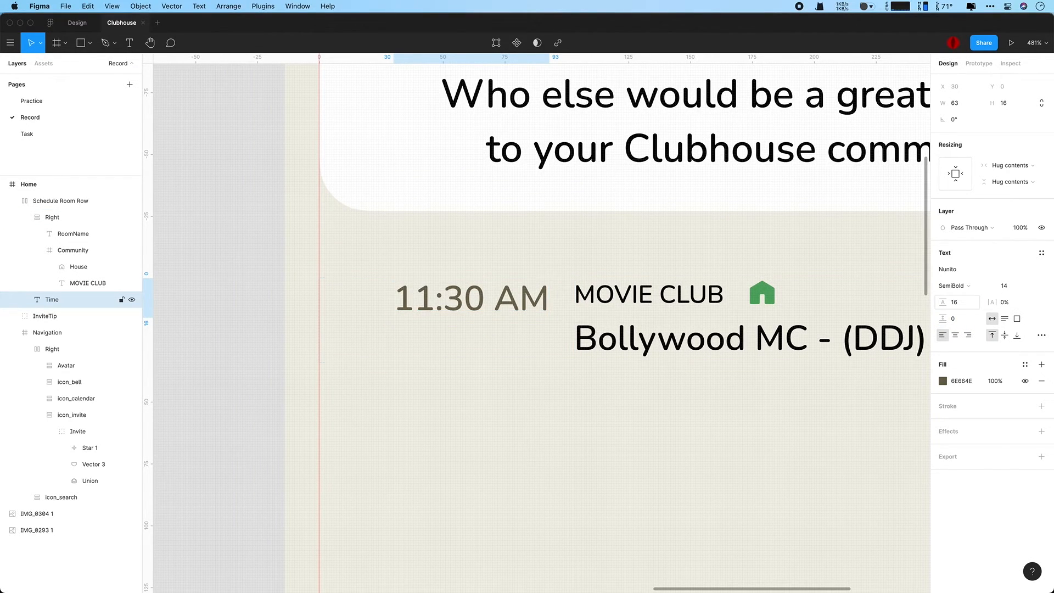
Step: Set the MOVIE CLUB text's letter spacing to 4% and reduce the RoomName text's line height to match the Time text
scroll(671, 313, down, 5)
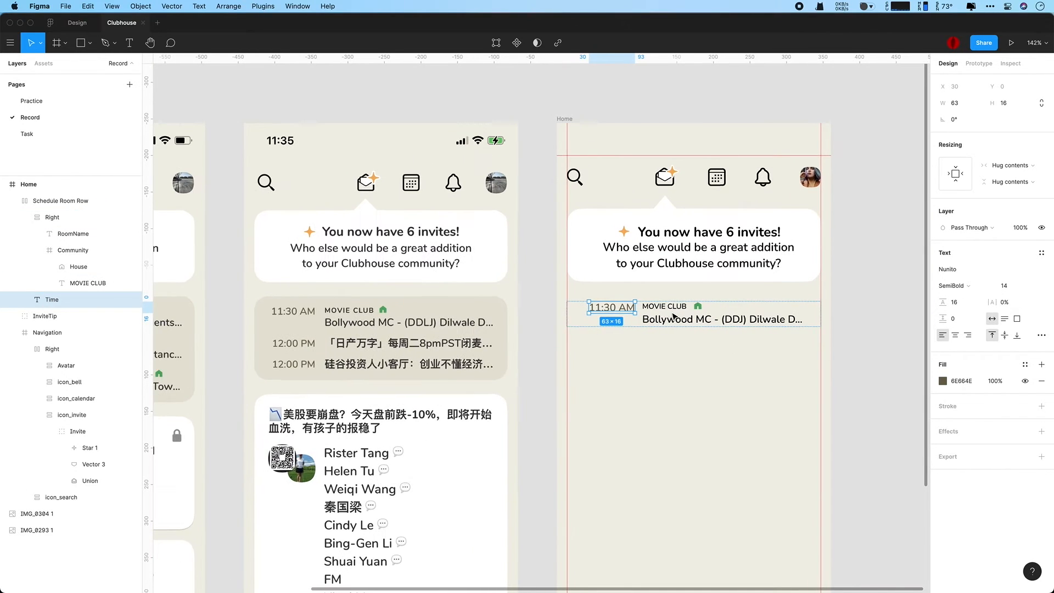
click(666, 307)
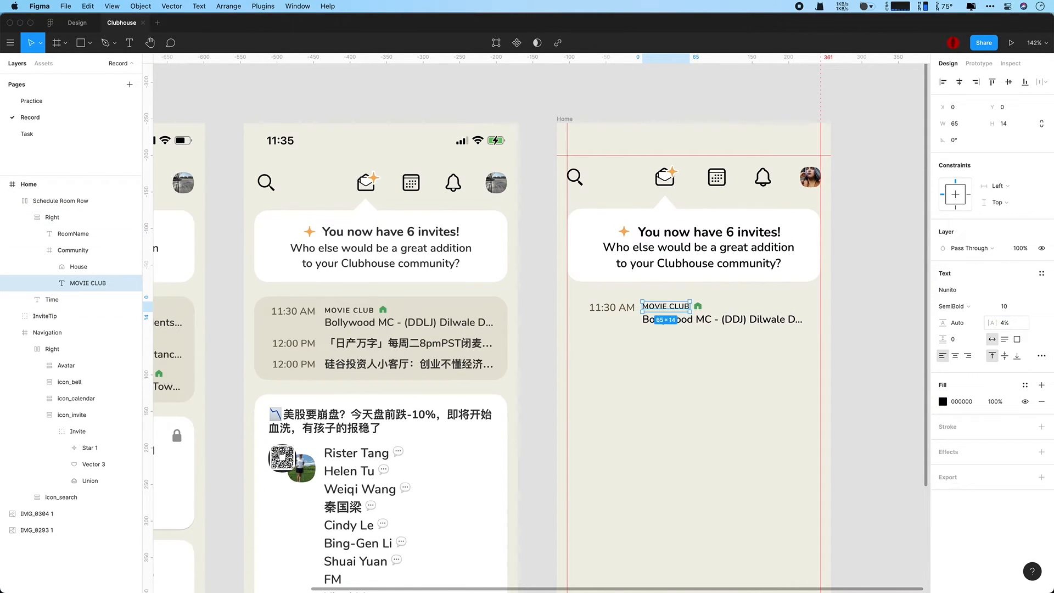
click(760, 325)
click(1016, 307)
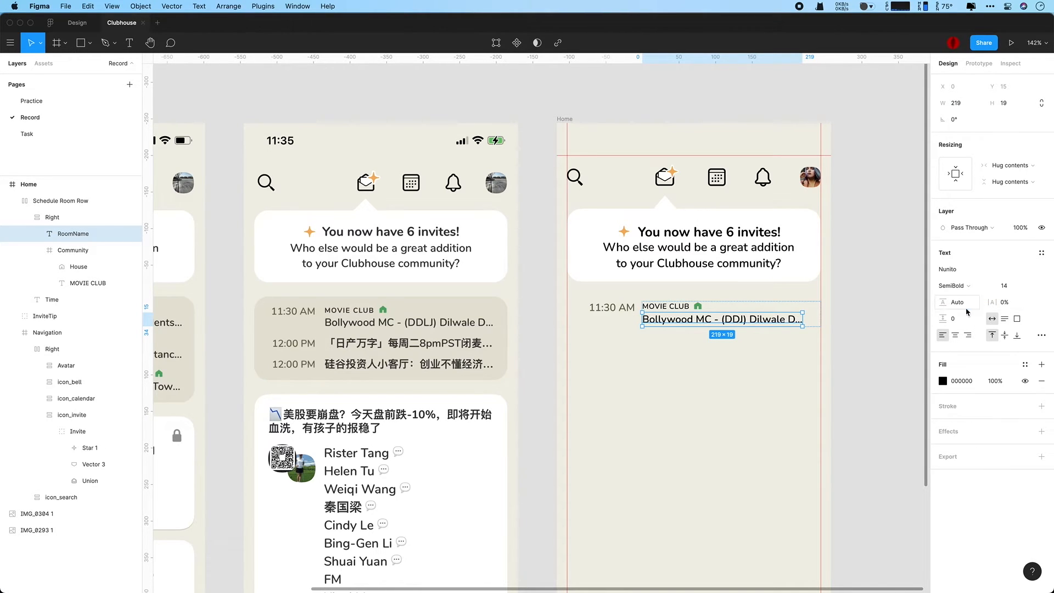
click(883, 337)
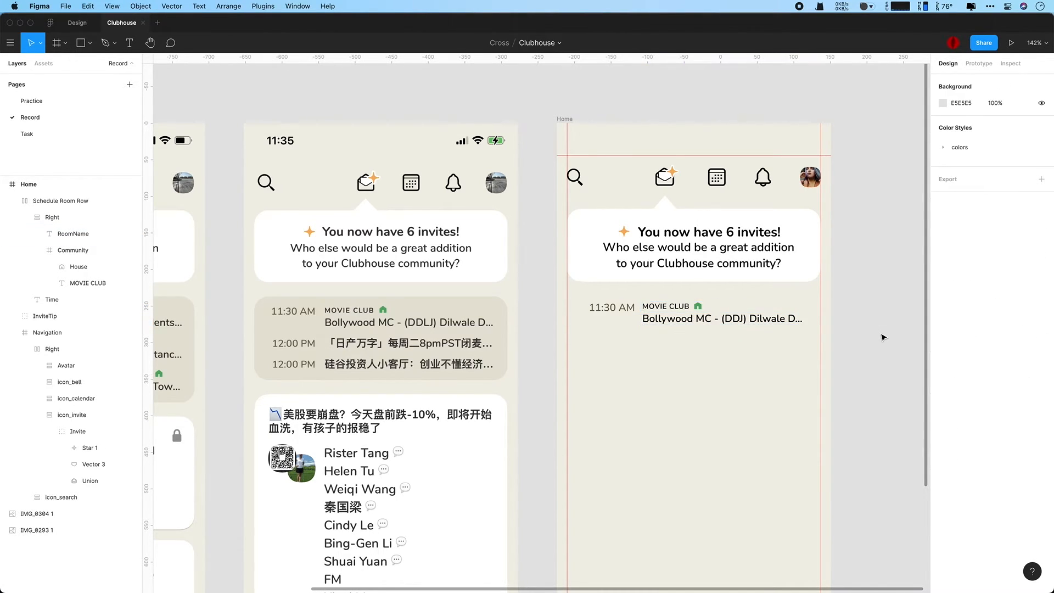
Step: Convert the Schedule Room Row frame into a component
click(61, 200)
click(25, 217)
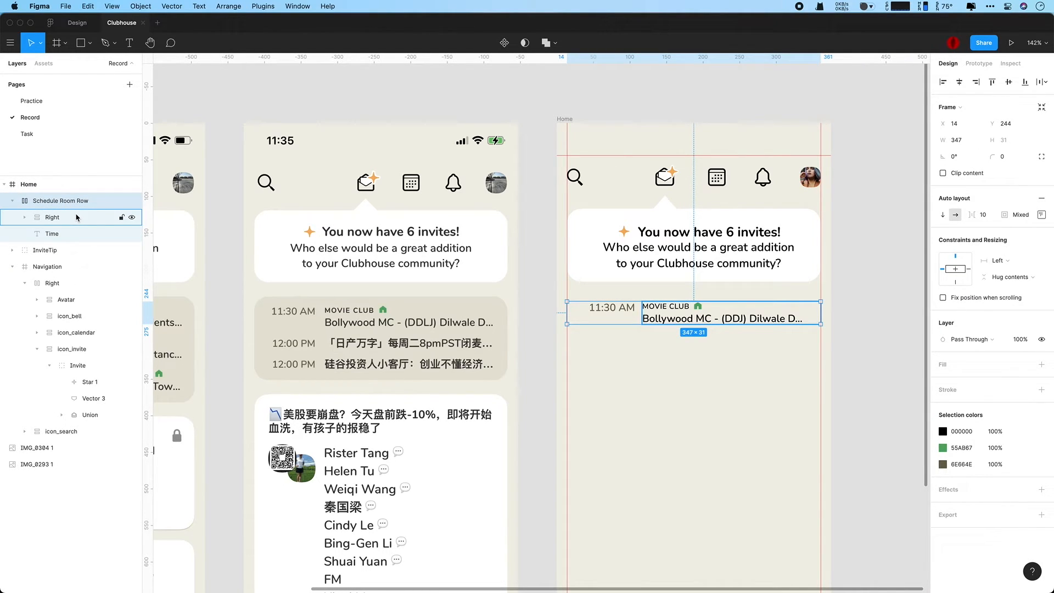
click(12, 201)
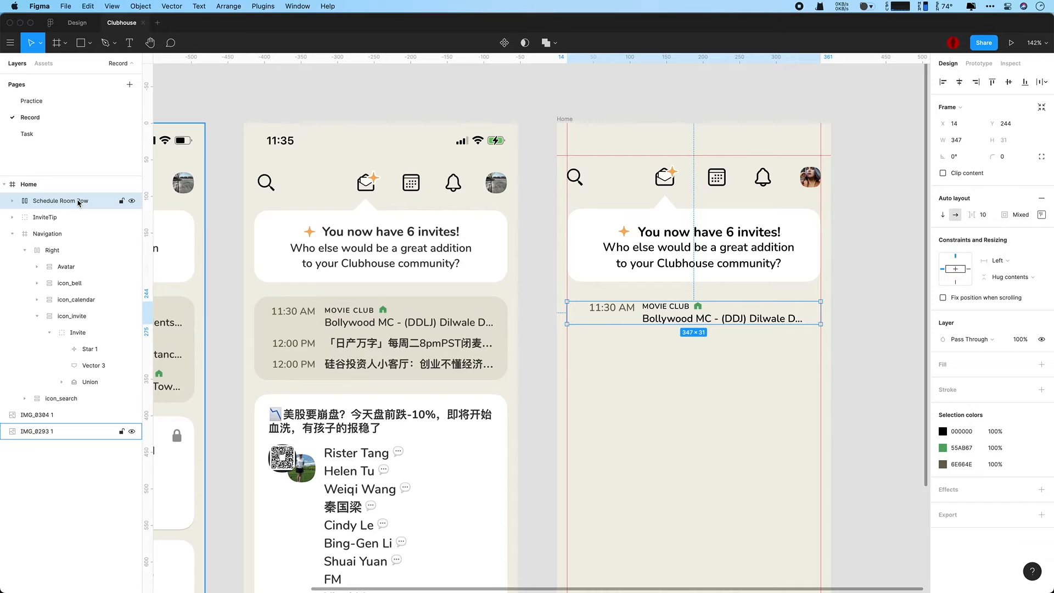
key(super+alt+k)
click(12, 200)
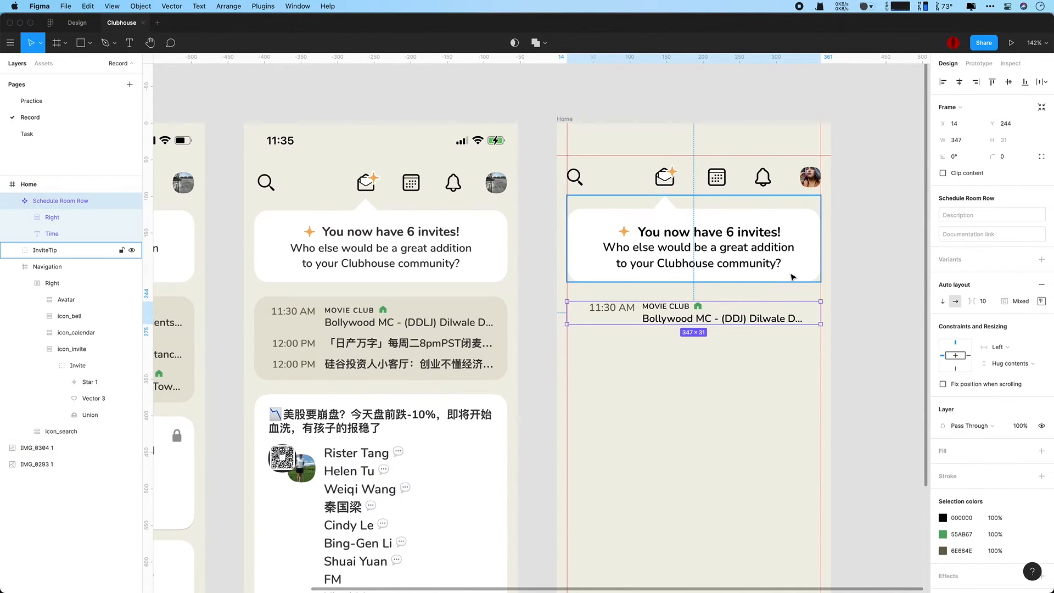
key(shift+a)
key(super+z)
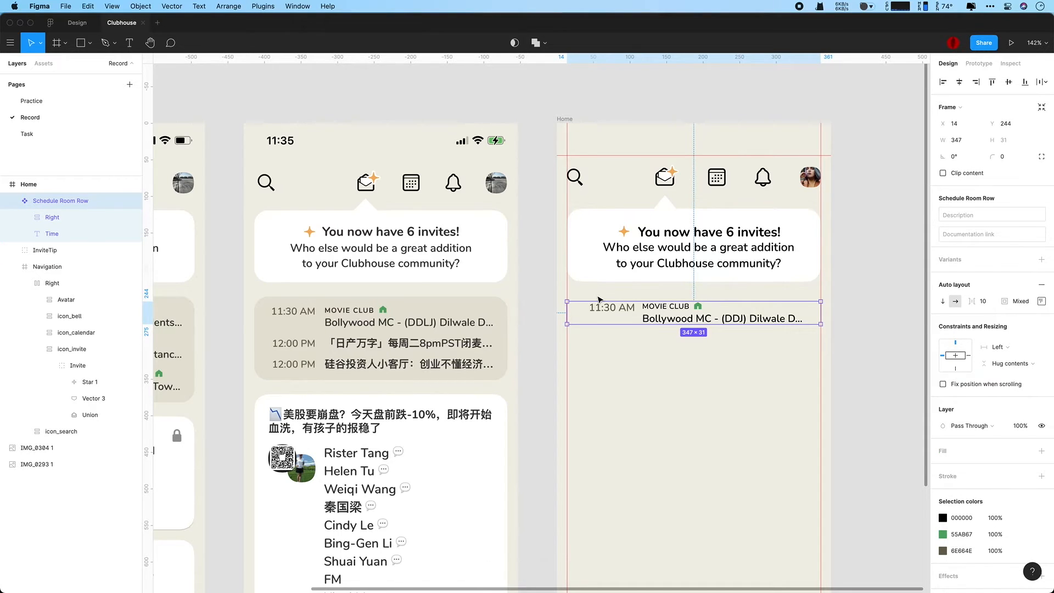
key(shift+1)
key(f)
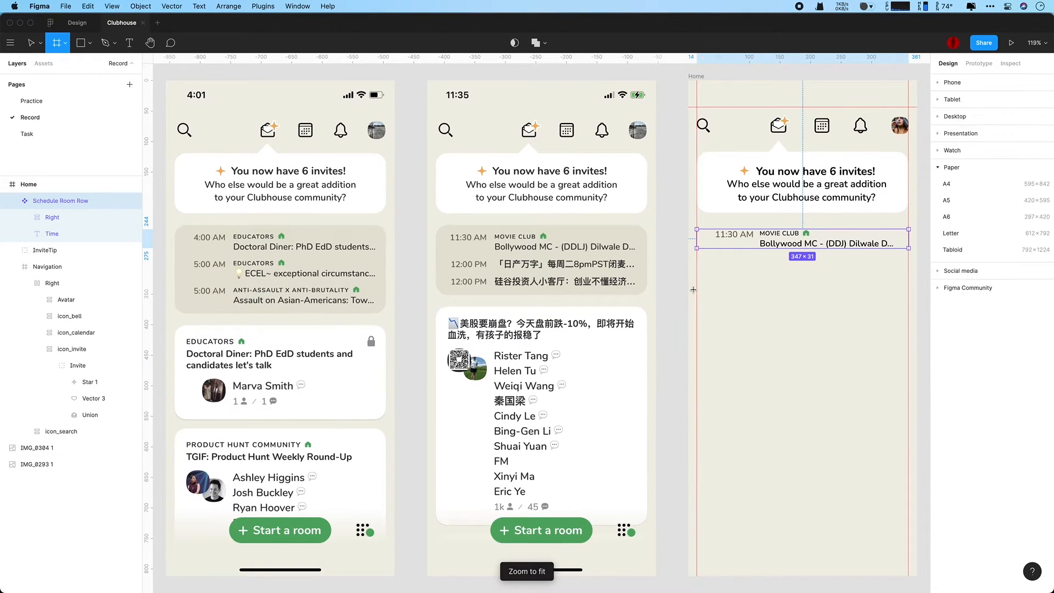
key(Escape)
Step: Create a 1920 × 1080 Slide 16:9 frame in the empty canvas area beside the Home frame
key(shift+0)
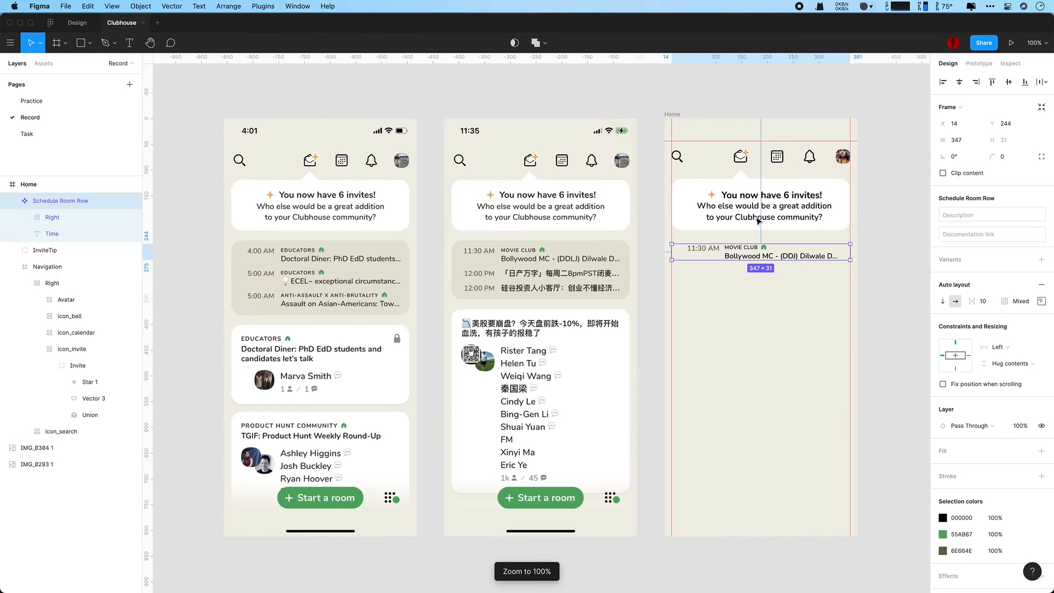
drag(791, 280, 235, 280)
key(f)
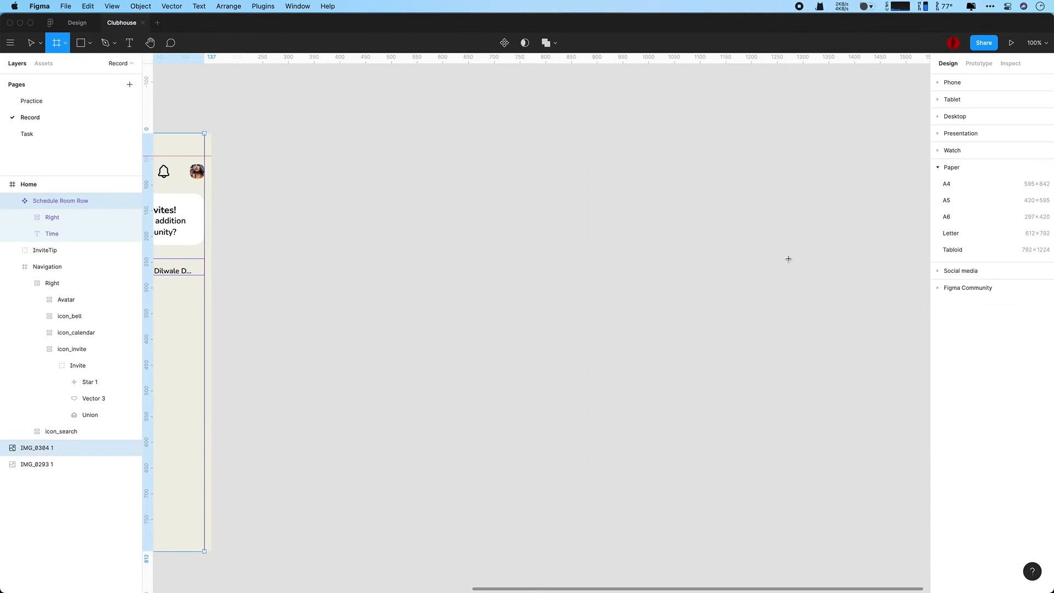
click(948, 164)
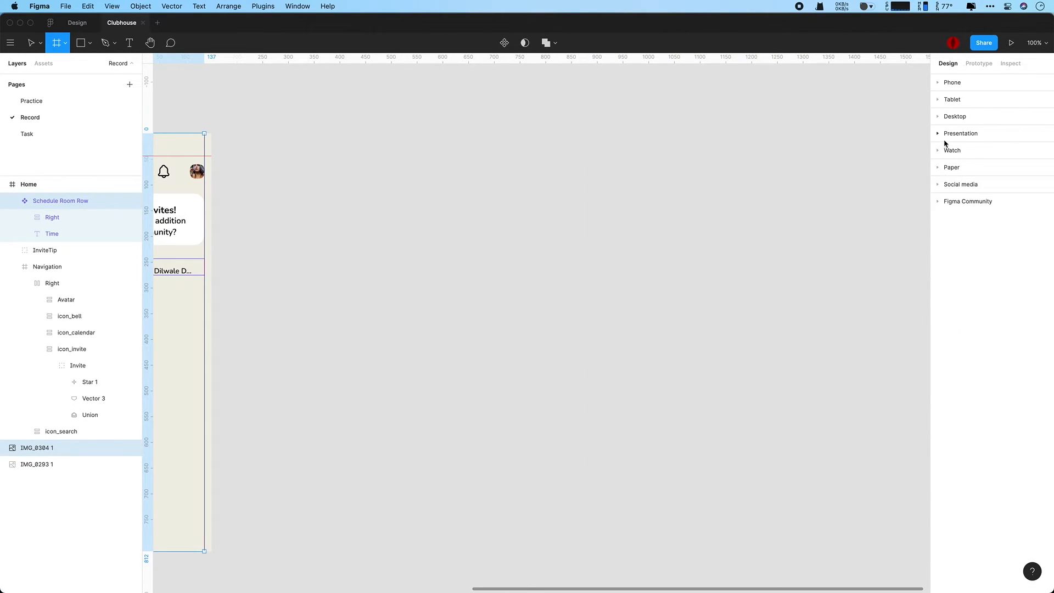
click(938, 134)
click(968, 152)
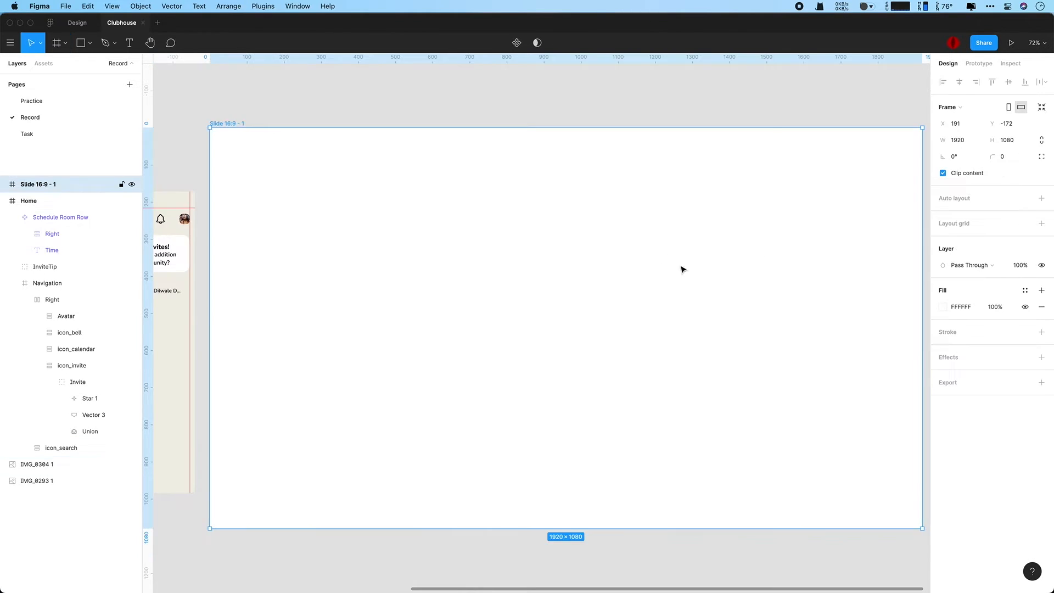
Step: Rename the new slide frame to Components
double_click(44, 185)
text(cOJ)
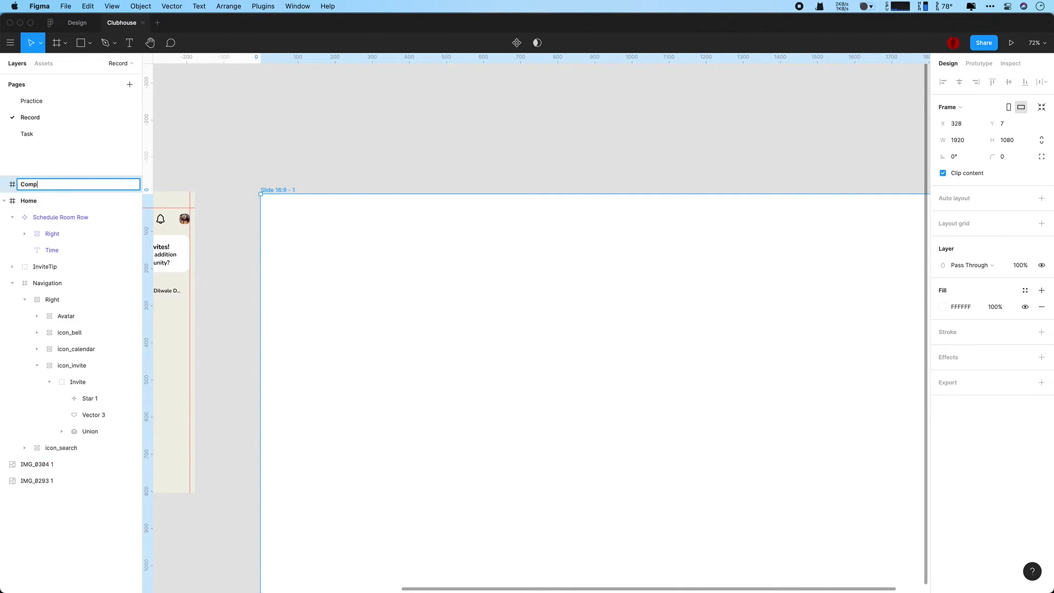
text(ponents)
key(Return)
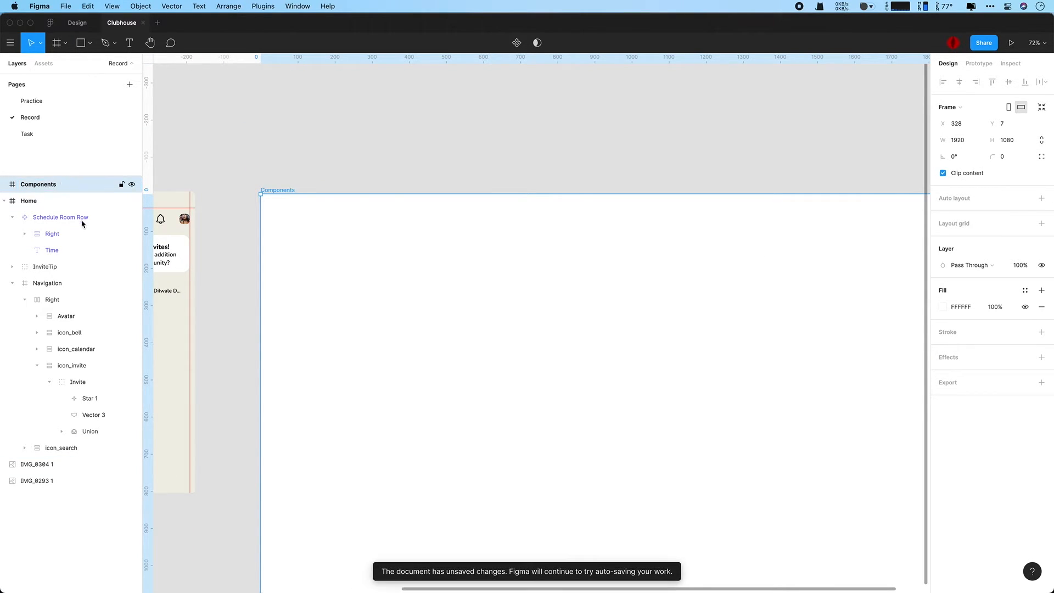
Step: Duplicate the Schedule Room Row component to create an instance in the Home frame
click(86, 219)
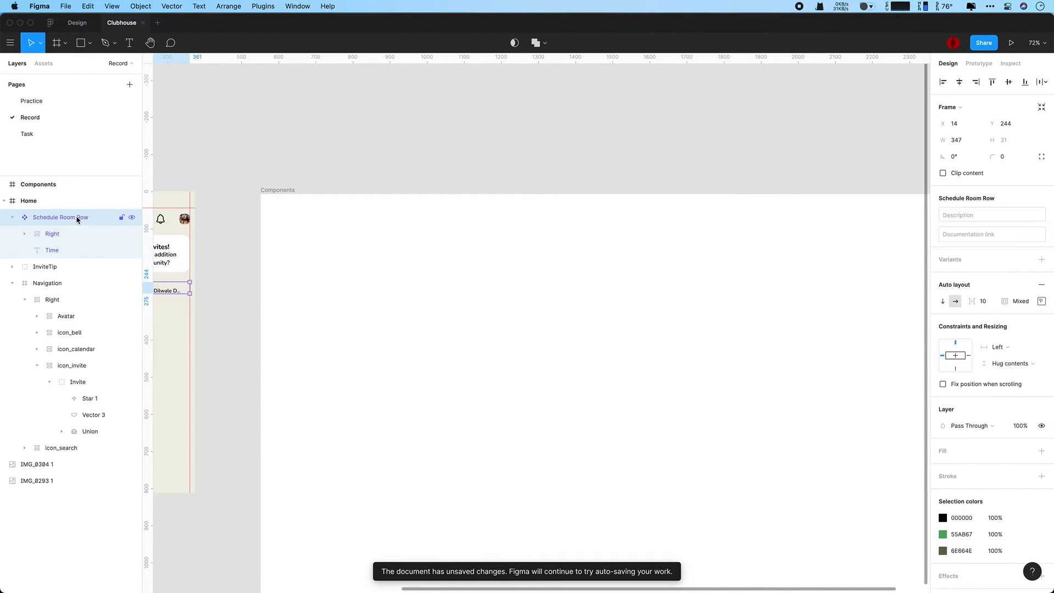
key(super+d)
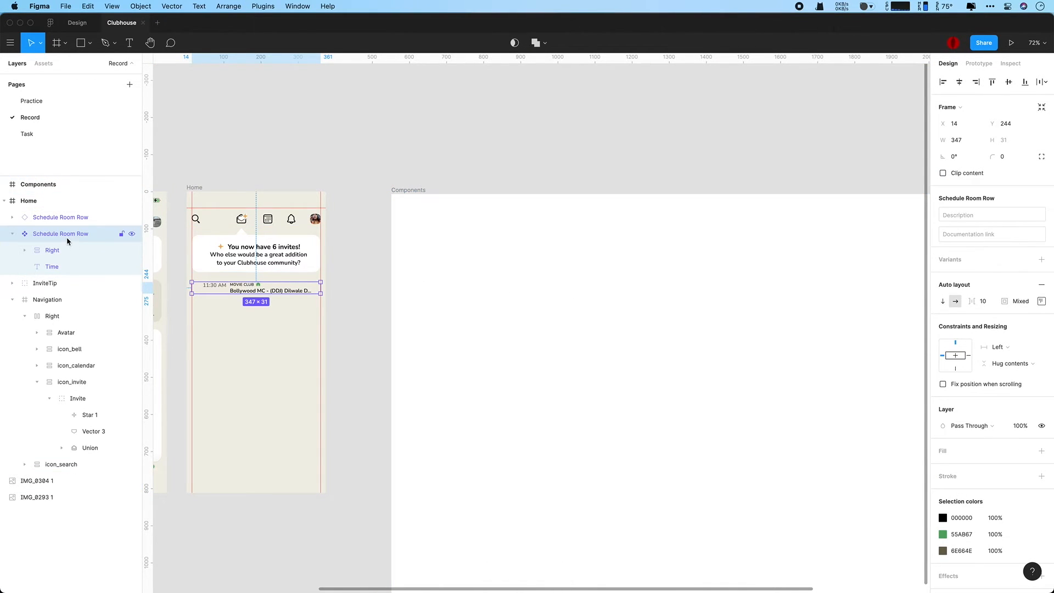
Step: Move the main Schedule Room Row component into the Components frame and fill that frame with F1EFE5 sampled from the reference background
drag(282, 288, 596, 288)
click(492, 223)
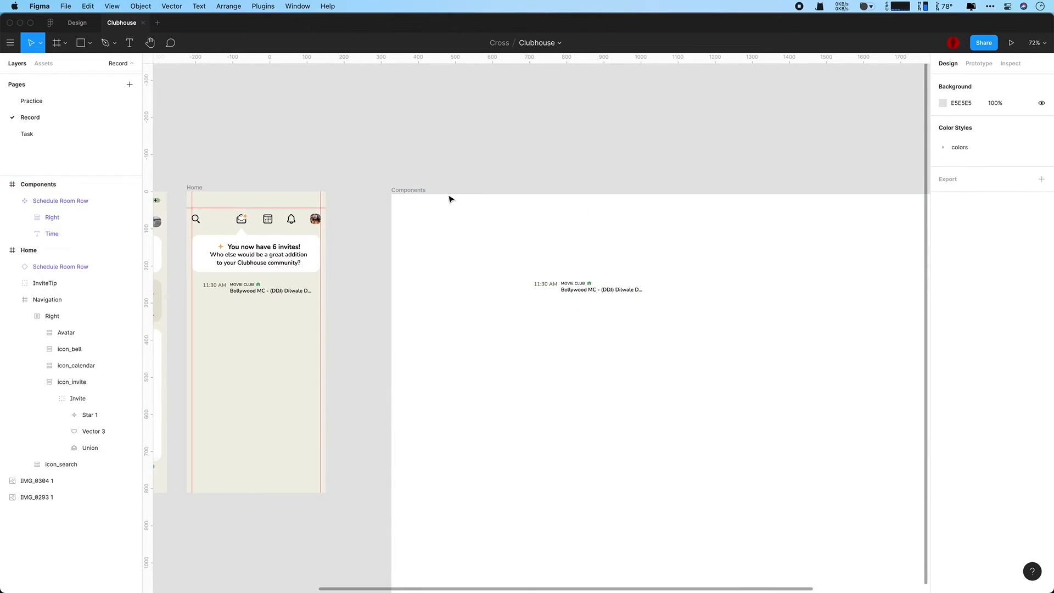
click(473, 203)
click(943, 306)
click(822, 463)
click(322, 419)
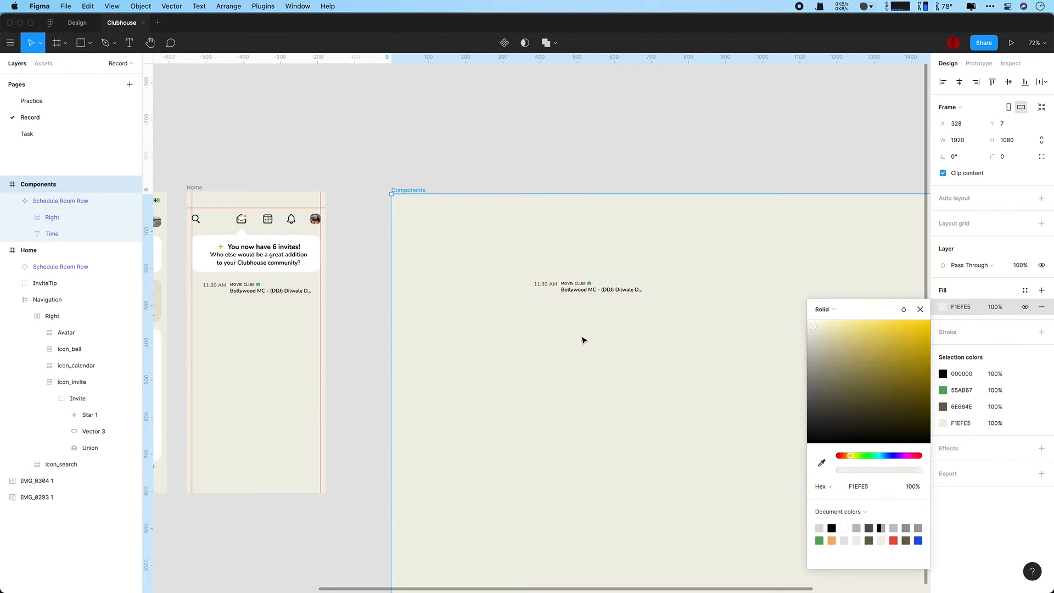
Step: Place the main Schedule Room Row component at X 45, Y 47 in the Components frame
click(585, 351)
drag(574, 290, 455, 220)
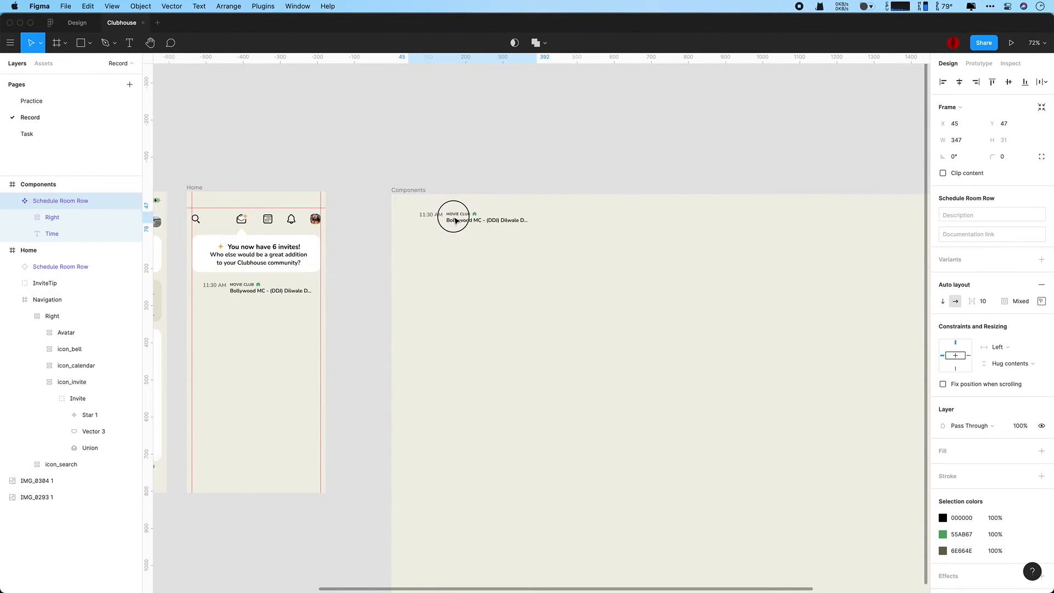
click(341, 270)
Step: Wrap the Home frame's Schedule Room Row instance in a vertical auto layout frame named Schedule Rooms
super+click(258, 284)
key(shift+2)
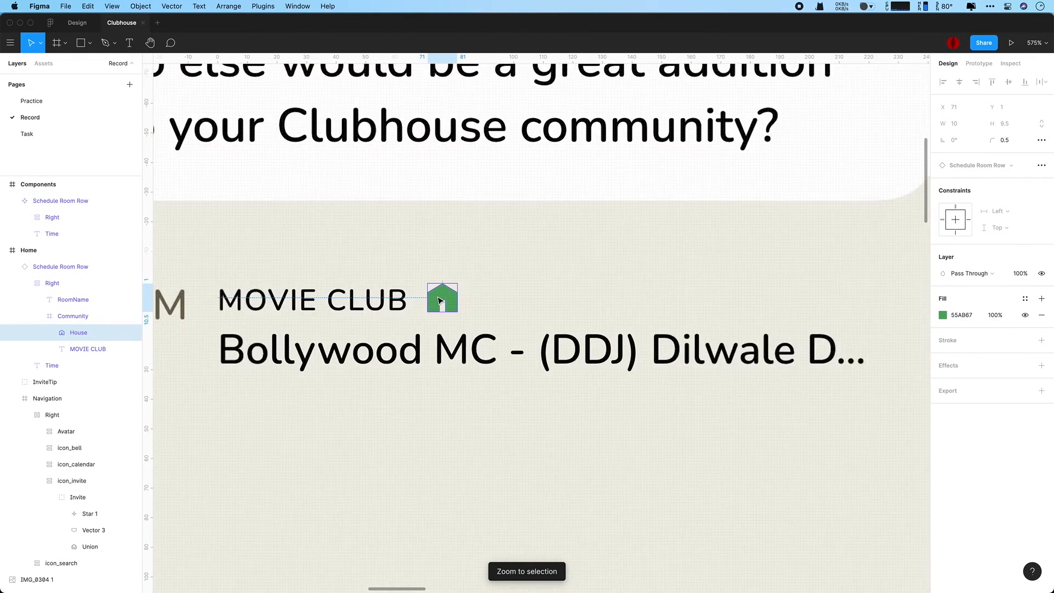
scroll(439, 301, down, 10)
click(19, 267)
key(shift+a)
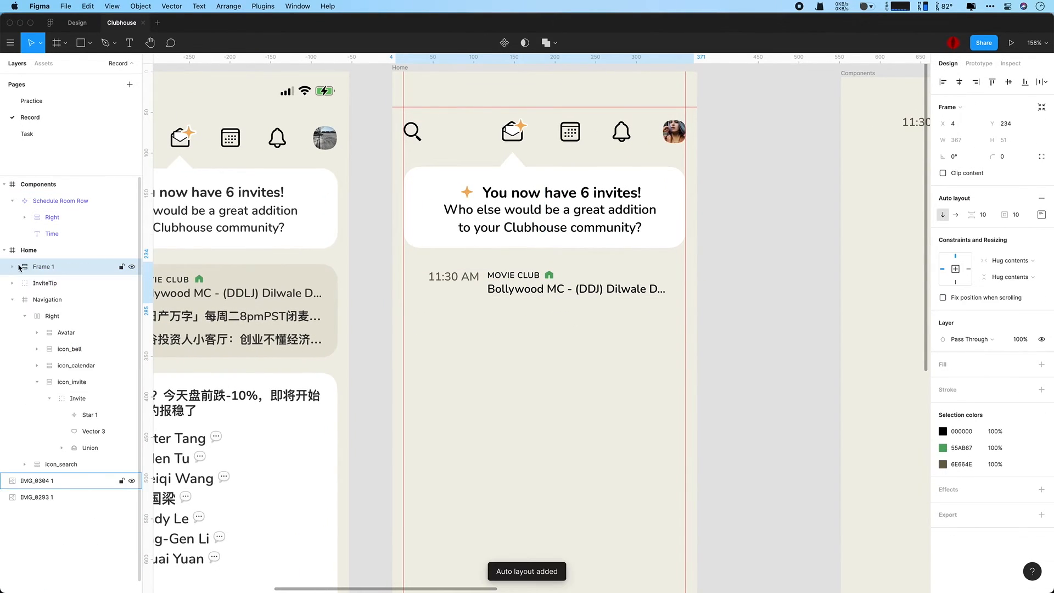
double_click(42, 266)
text(Sche)
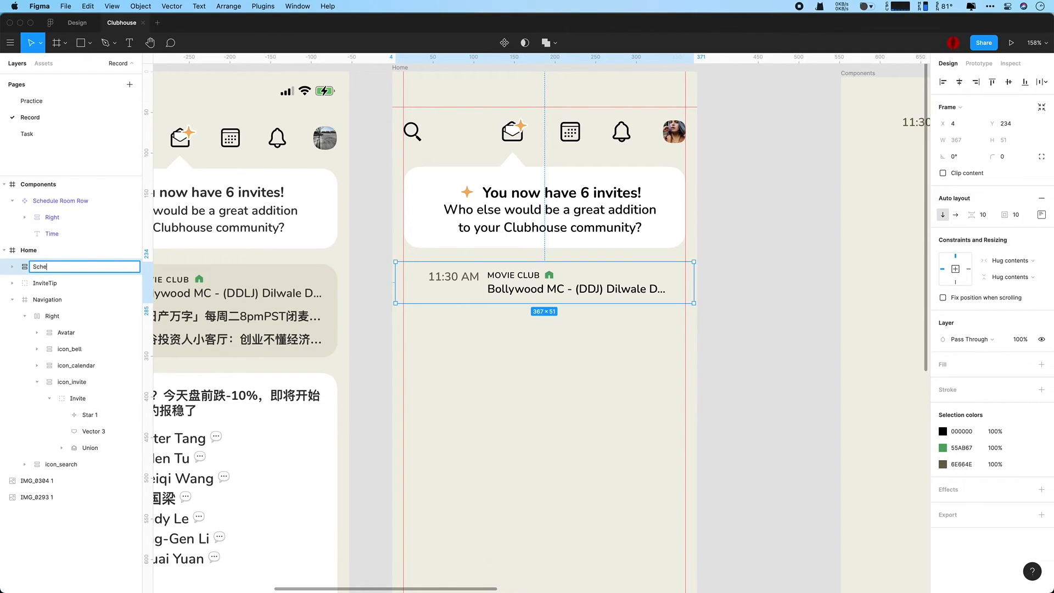
text(dule Rooms)
key(Return)
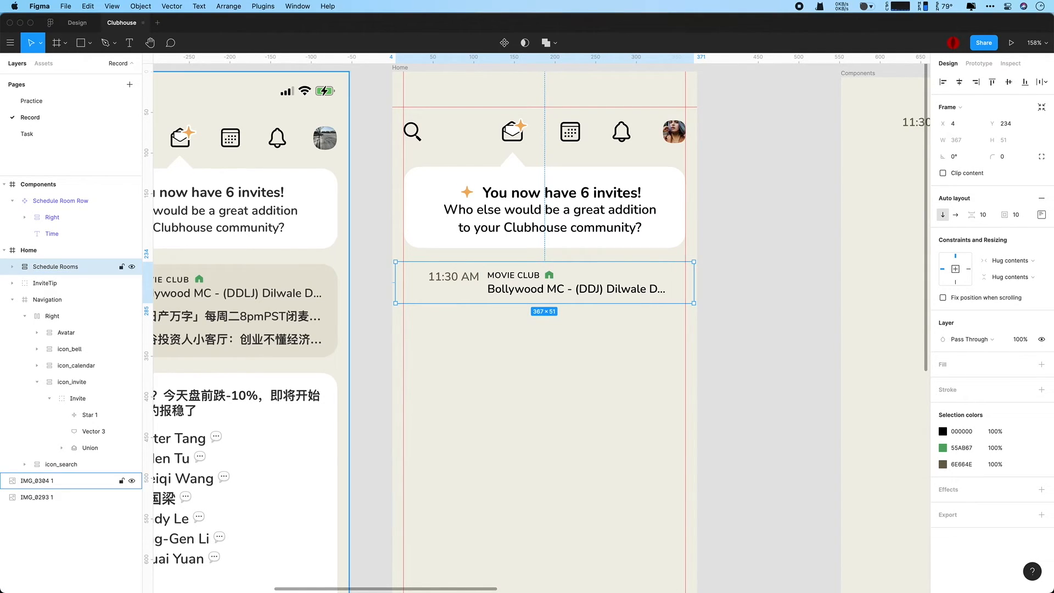
Step: Duplicate the Schedule Room Row instance twice inside the Schedule Rooms frame
click(12, 267)
click(24, 282)
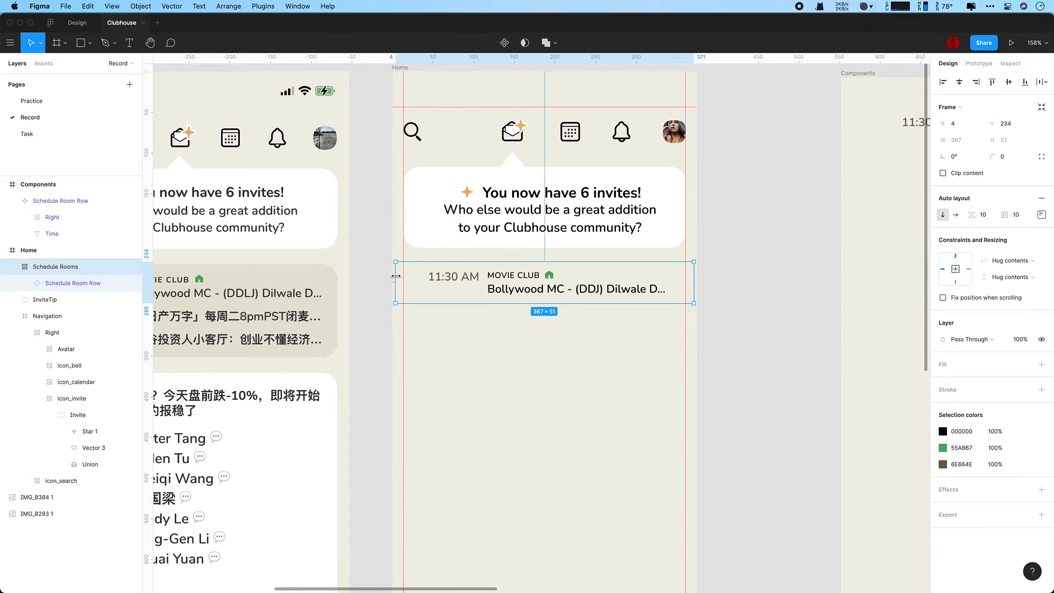
click(109, 283)
key(super+d)
key(super+d)
Step: Set the Schedule Rooms frame's padding to 0 and position it at X 14, Y 237
click(76, 268)
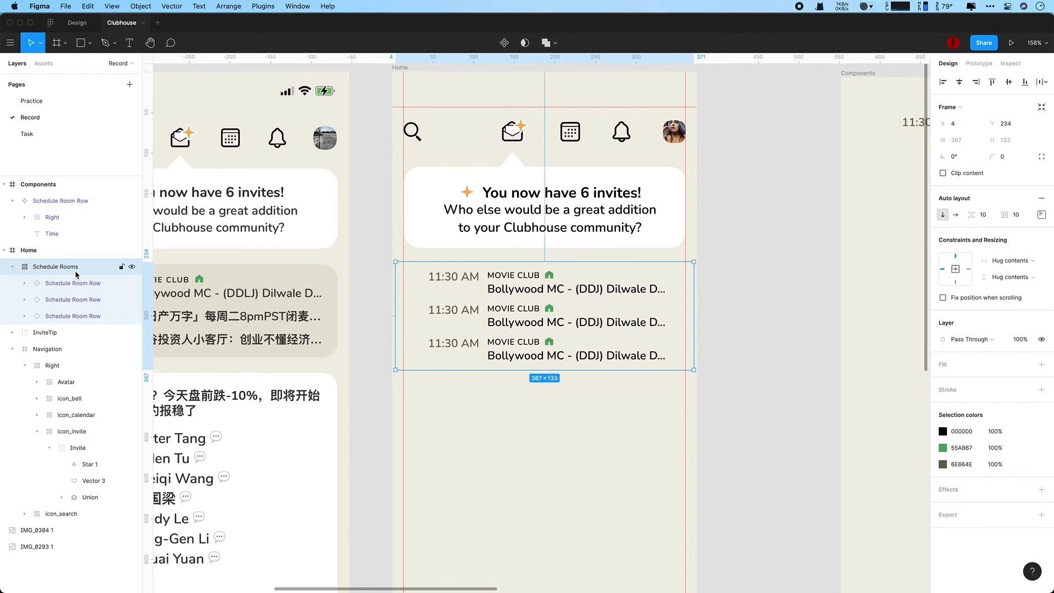
click(1018, 216)
text(0)
drag(440, 275, 464, 291)
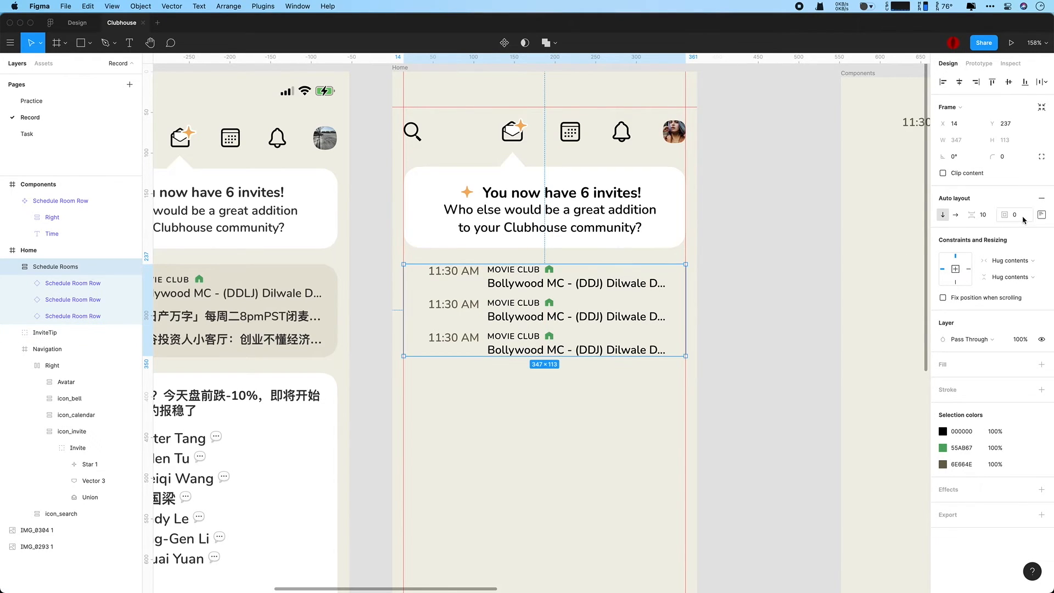
click(1041, 215)
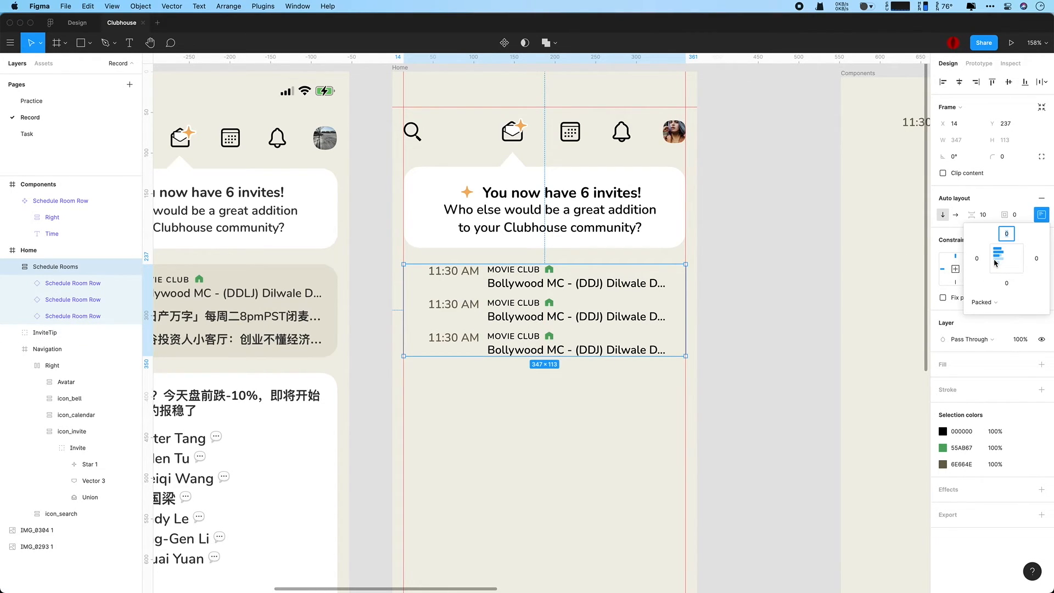
click(811, 261)
Step: Fill the Schedule Rooms frame with E6E3D6 sampled from the schedule card in the reference screenshot
click(61, 267)
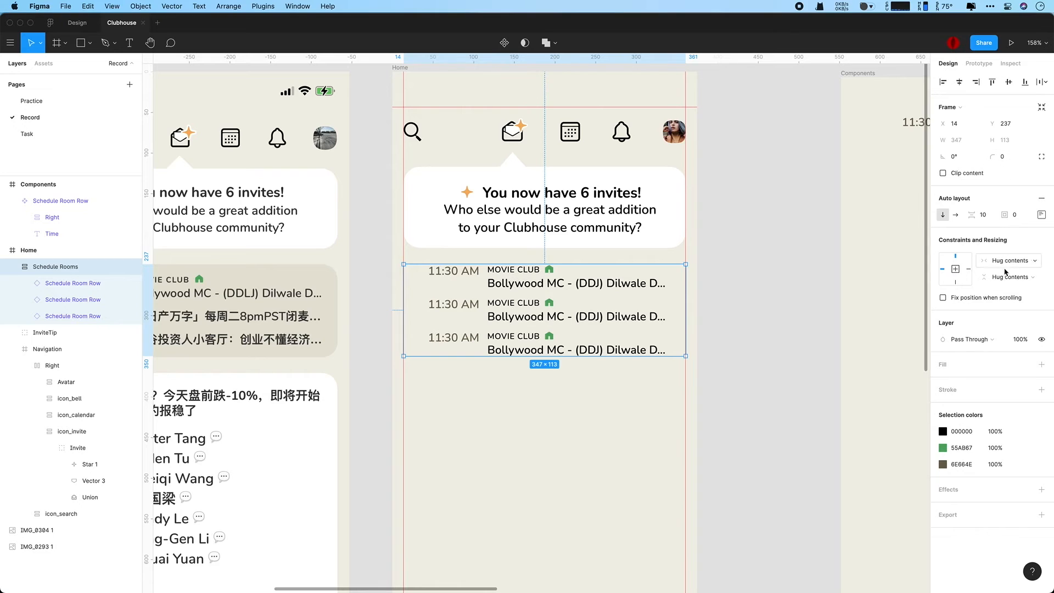
click(1042, 364)
click(944, 380)
click(822, 479)
click(355, 284)
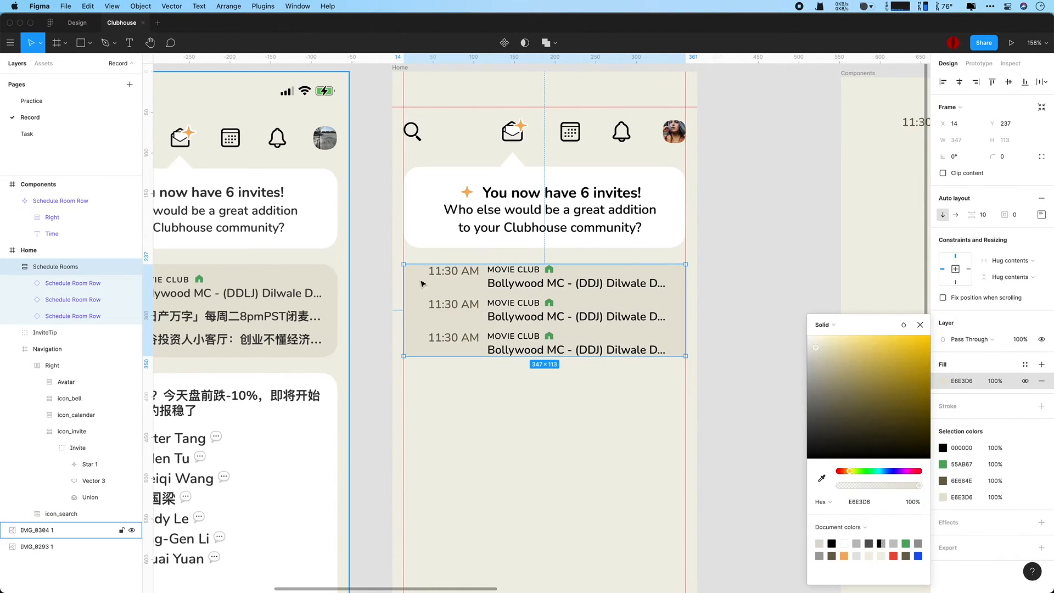
click(356, 284)
Step: Set the corner radius of the Schedule Rooms frame to 20
super+click(549, 283)
click(549, 439)
click(549, 308)
click(1002, 157)
text(20)
key(Return)
scroll(862, 235, down, 1)
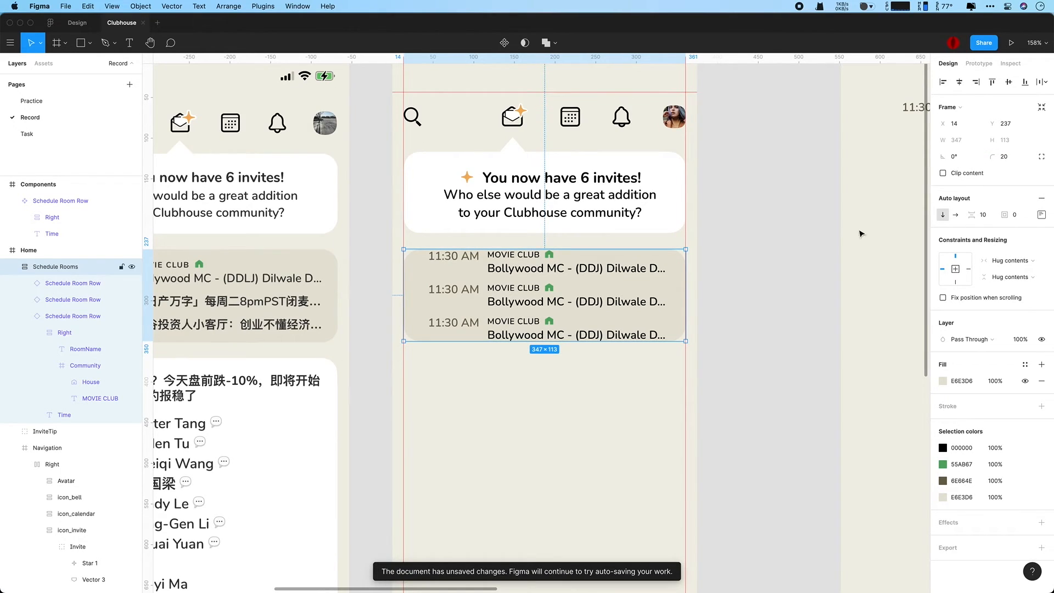
Step: Set the Schedule Rooms frame's top and bottom padding to 10
click(1041, 214)
click(1007, 233)
text(10)
key(Return)
click(1007, 283)
text(10)
key(Return)
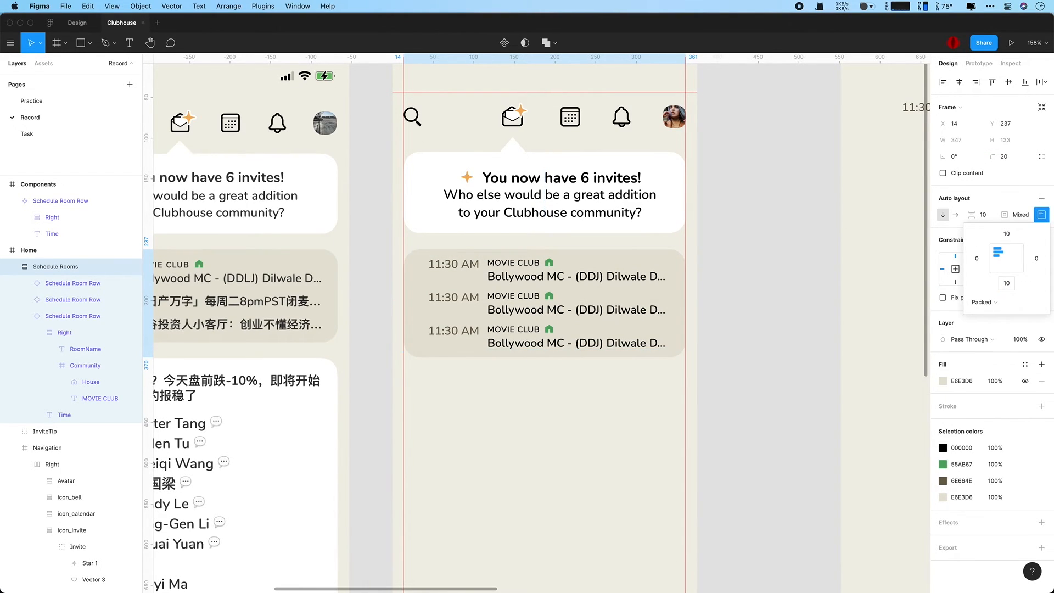
click(762, 333)
Step: Hide the Community group in the second schedule row
scroll(762, 334, down, 2)
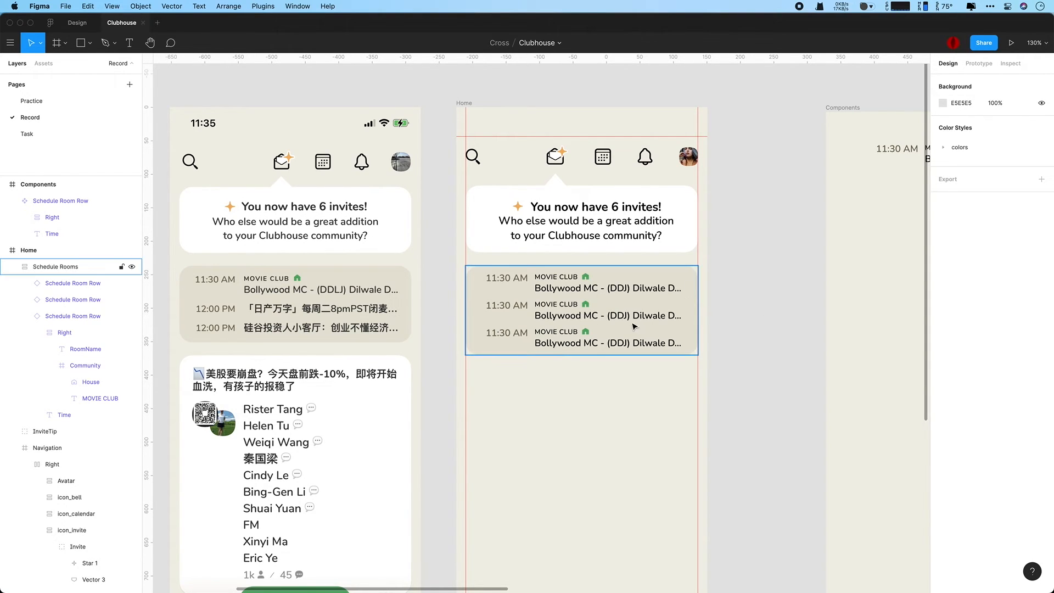
super+click(557, 304)
click(131, 348)
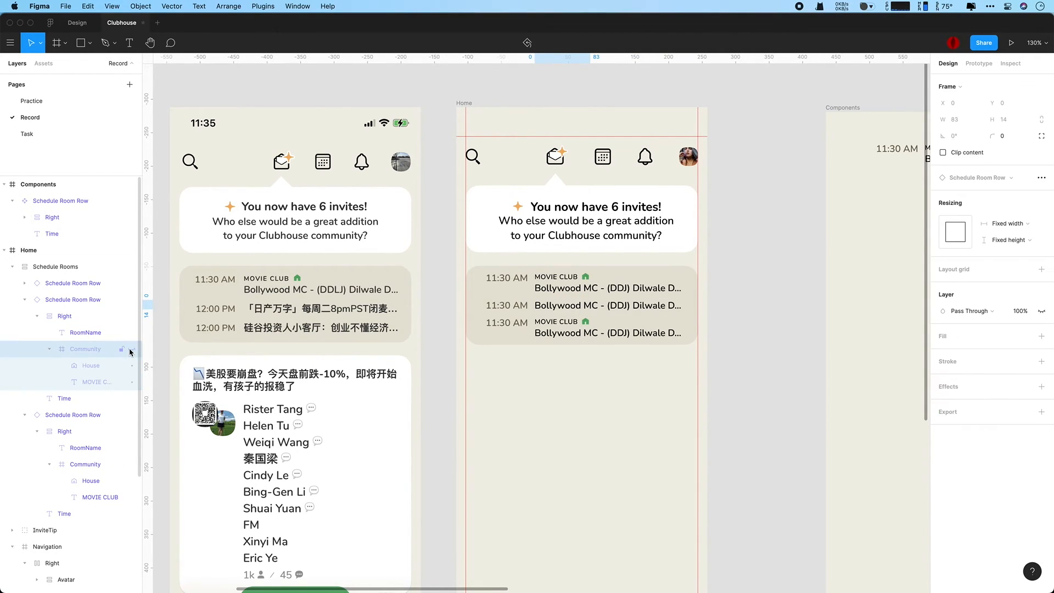
Step: Replace the second row's room name with the bracketed beginning [日]
click(572, 306)
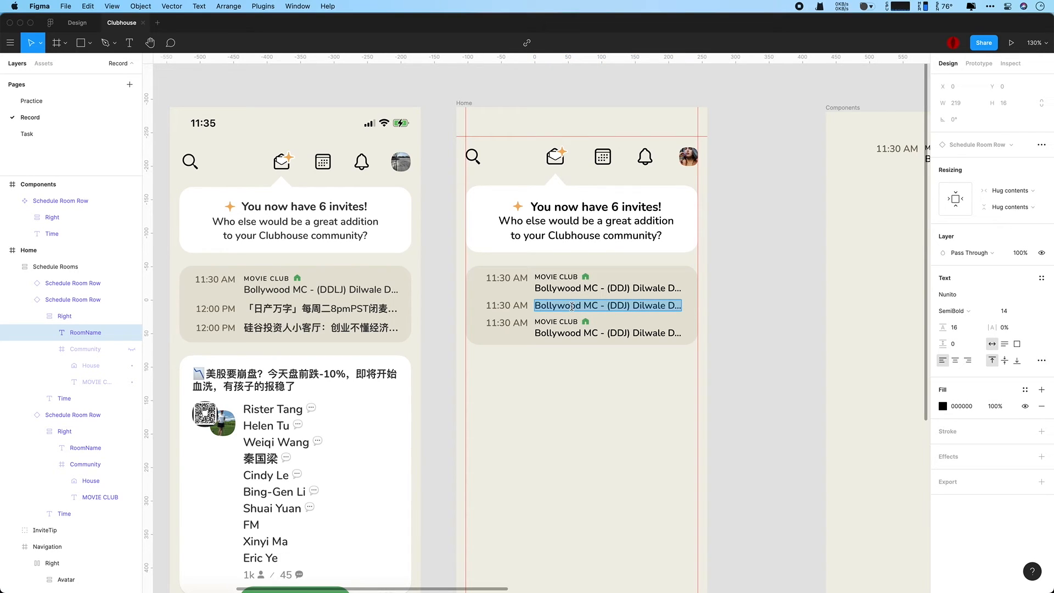
key(BackSpace)
text(【】)
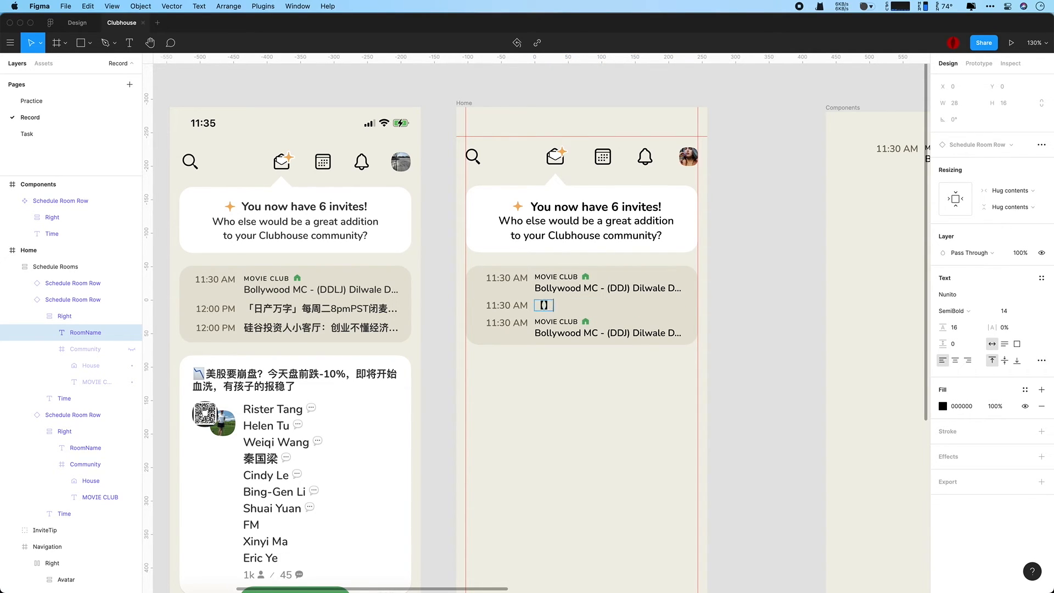
text(ri)
key(space)
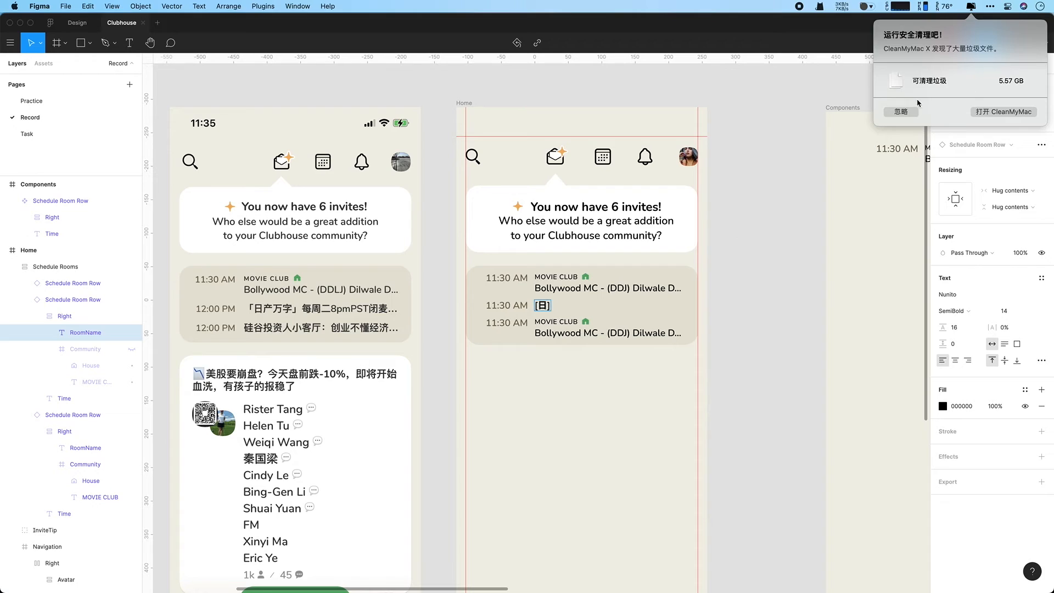
text(chan)
key(BackSpace)
key(BackSpace)
key(BackSpace)
key(BackSpace)
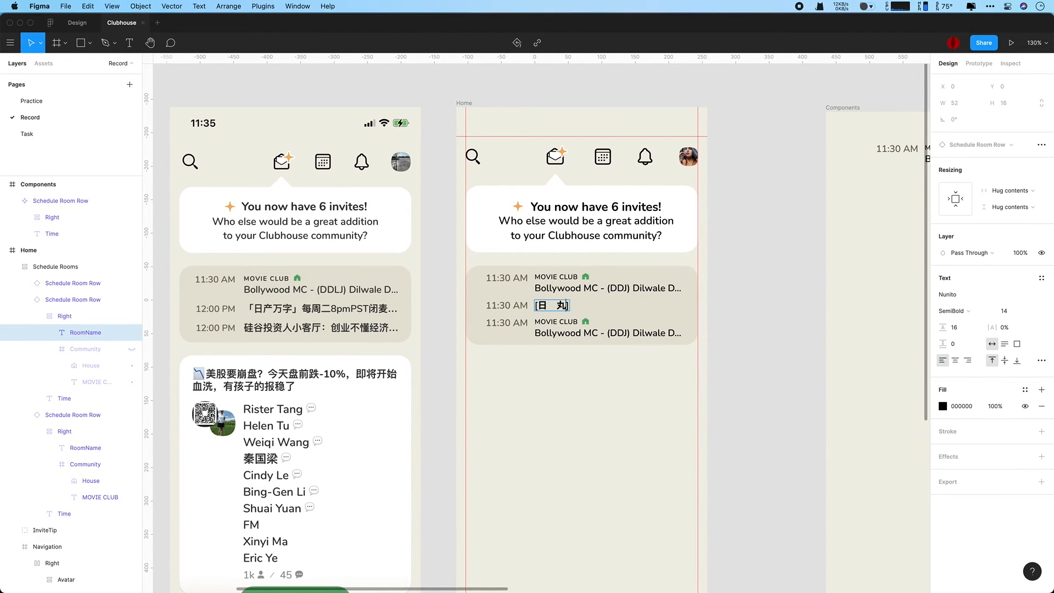
Step: Set the second row's room name font to PingFang SC and complete the bracketed text as [日产万字]
click(968, 295)
text(PingFang SC)
key(Return)
text(wan)
key(BackSpace)
key(BackSpace)
key(BackSpace)
text(wanzi)
key(space)
Step: Append 每周二8pmPST闭麦... to the second row's room name
text(meizhouer)
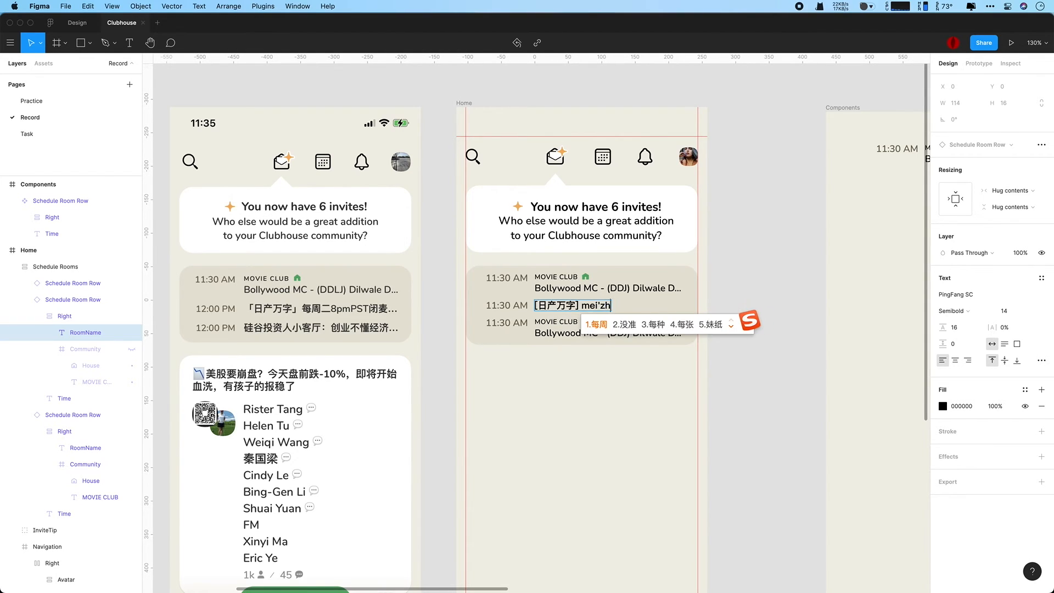
key(space)
text(8p)
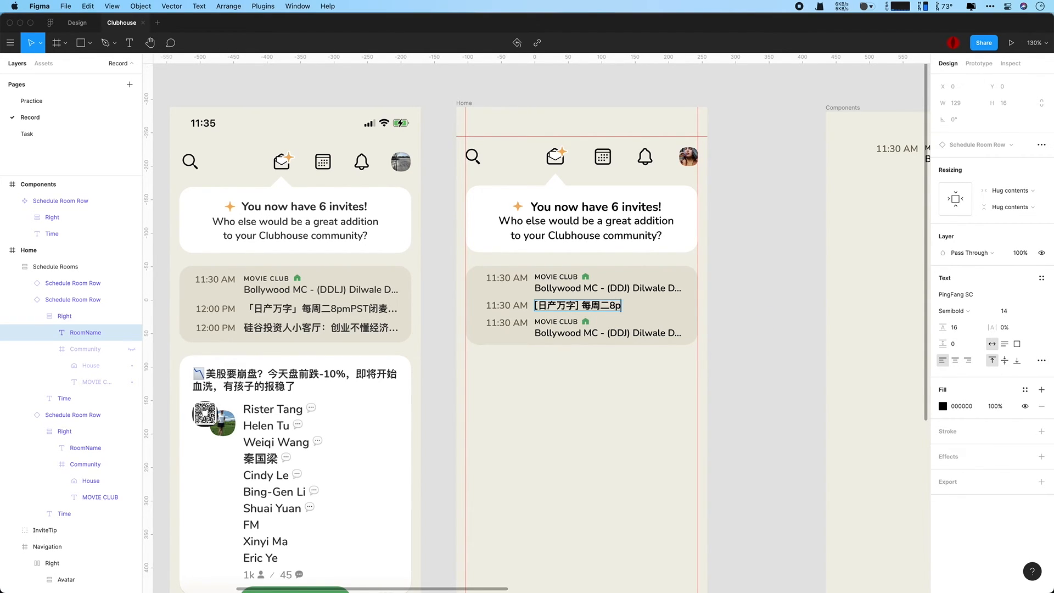
text(mPSTbimai)
key(space)
text(...)
key(Escape)
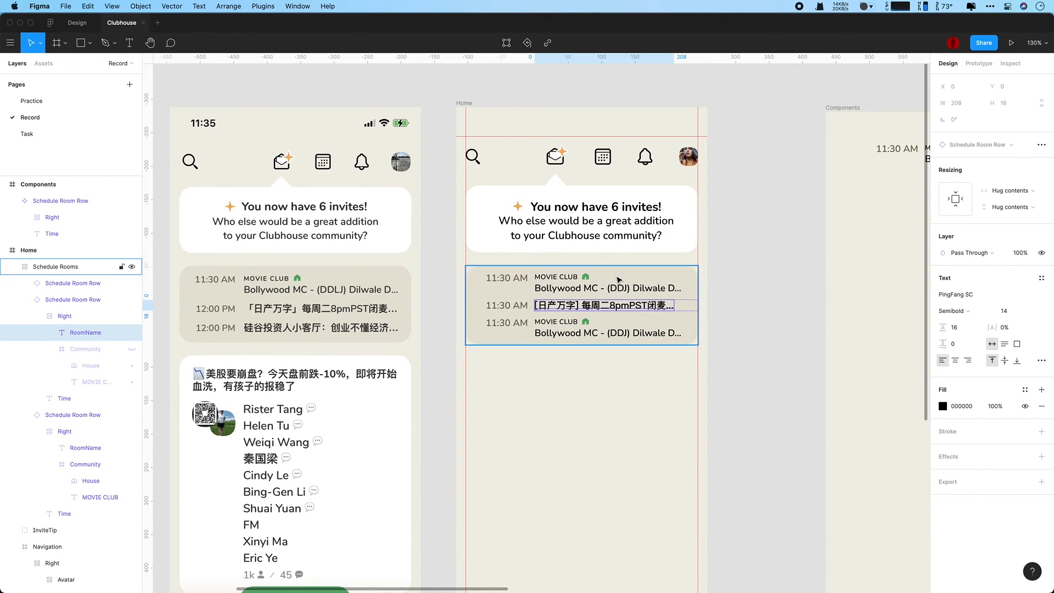
Step: Hide the Community group in the third schedule row
click(556, 330)
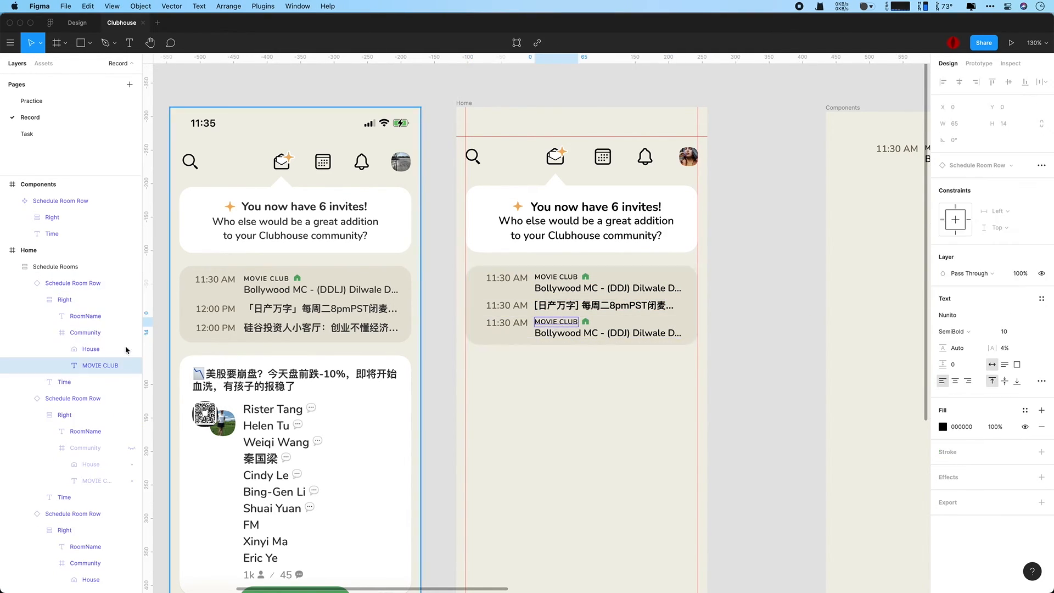
click(86, 333)
click(132, 332)
Step: Replace the third row's room name with 硅谷投资人小客厅 and set its font to PingFang SC
double_click(604, 323)
text(guigu)
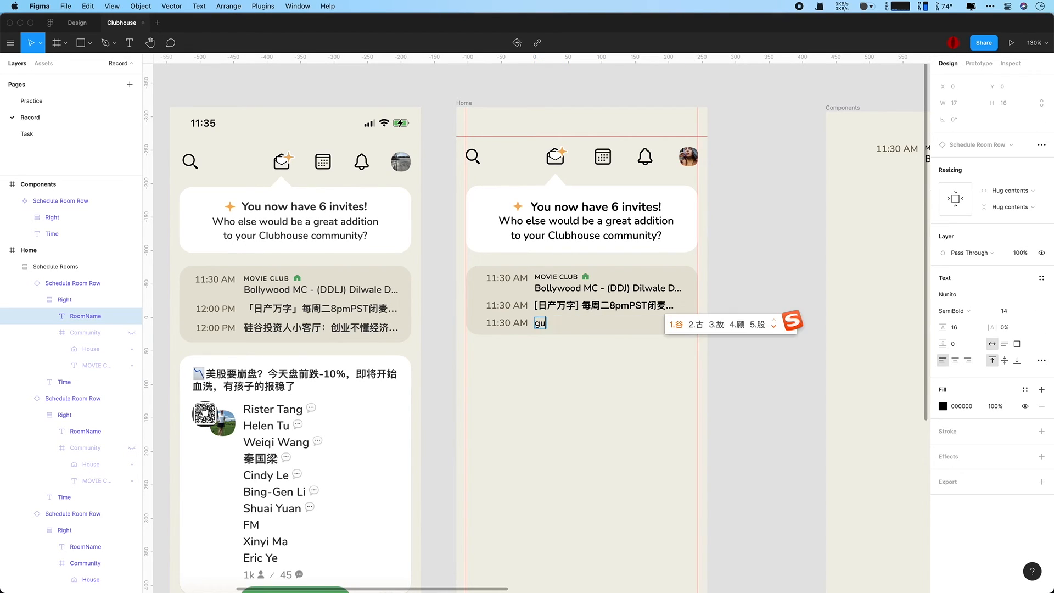
key(space)
text(touziren)
key(space)
text(xiaoke)
key(space)
key(Escape)
click(956, 294)
text(PingFang SC)
key(Return)
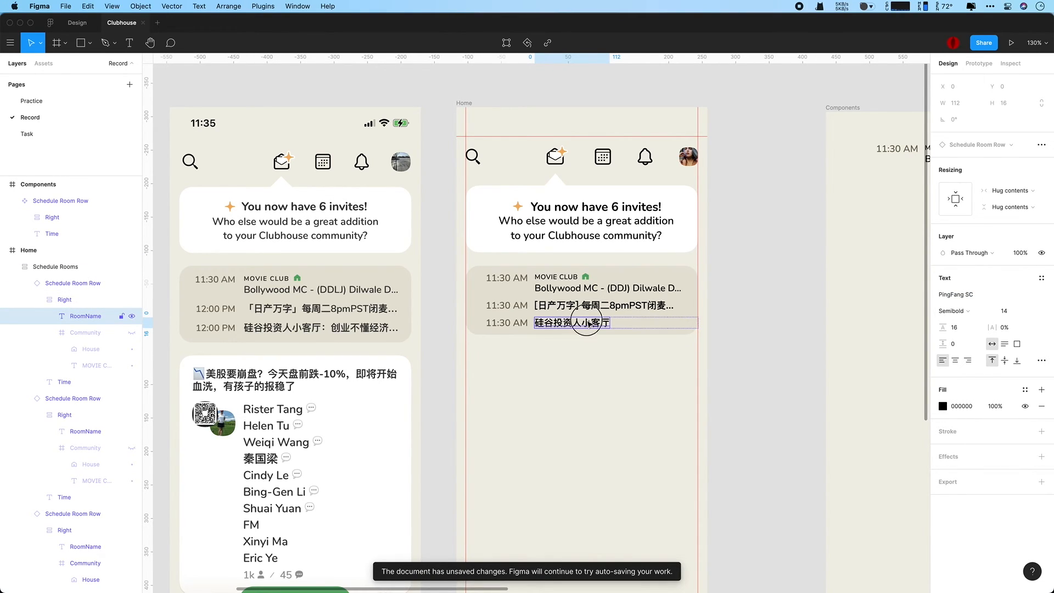
Step: Extend the third row's room name with ：创业不懂经济... after 硅谷投资人小客厅
text(chuangye)
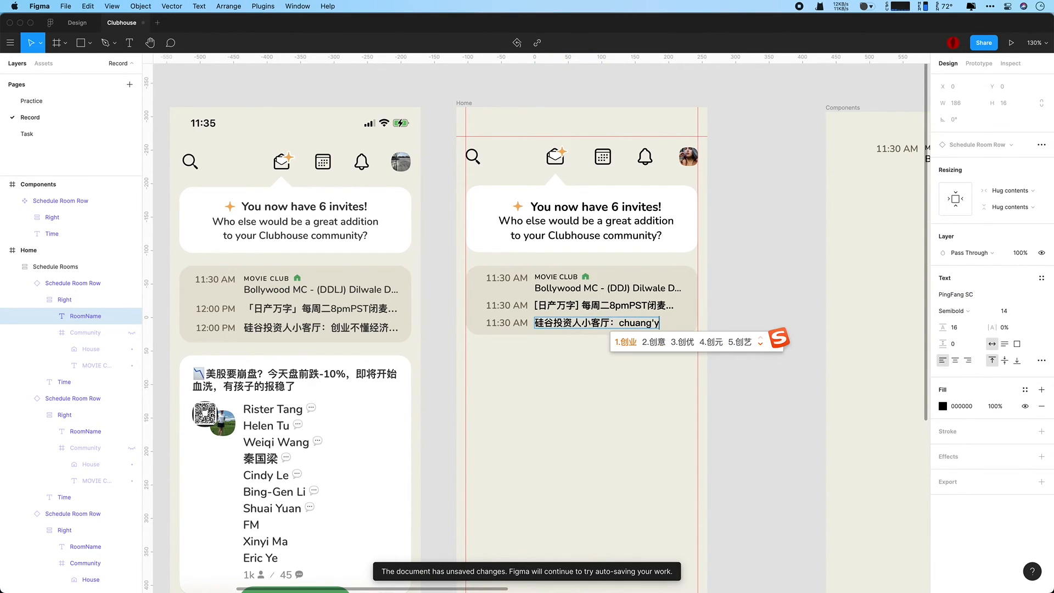
key(space)
text(budong)
key(space)
text(jingji)
key(space)
key(Escape)
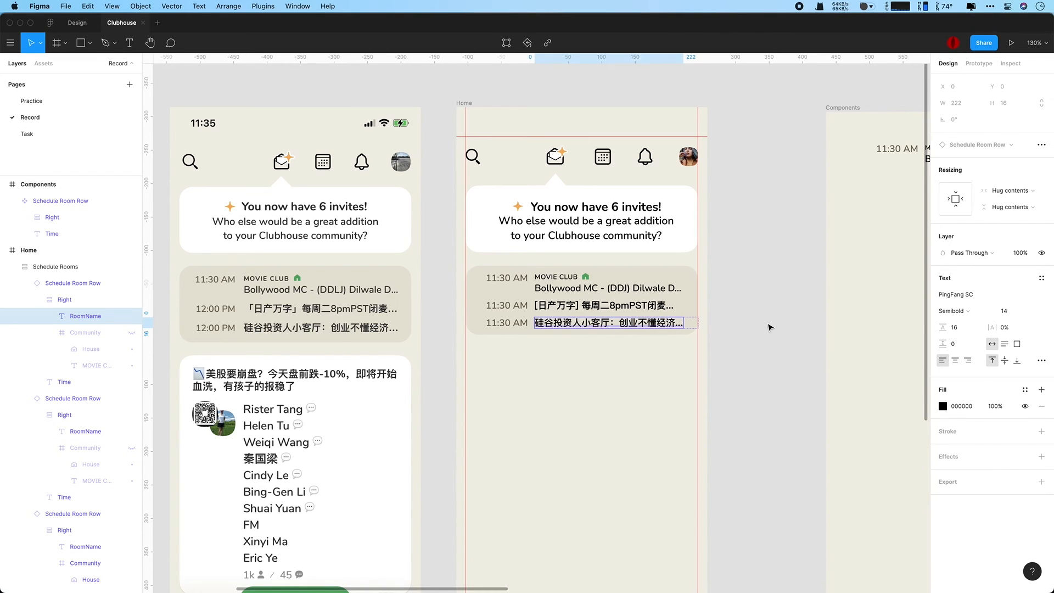
Step: Set the font of the 8pmPST characters in the second row's room name to Nunito
click(631, 307)
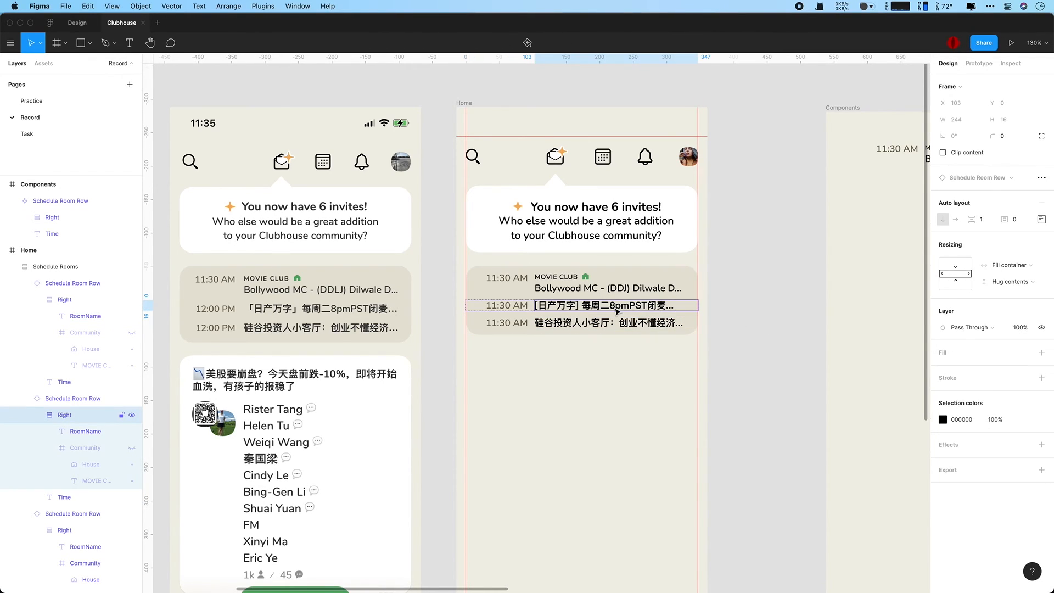
double_click(617, 311)
drag(610, 305, 647, 305)
click(965, 296)
click(1043, 295)
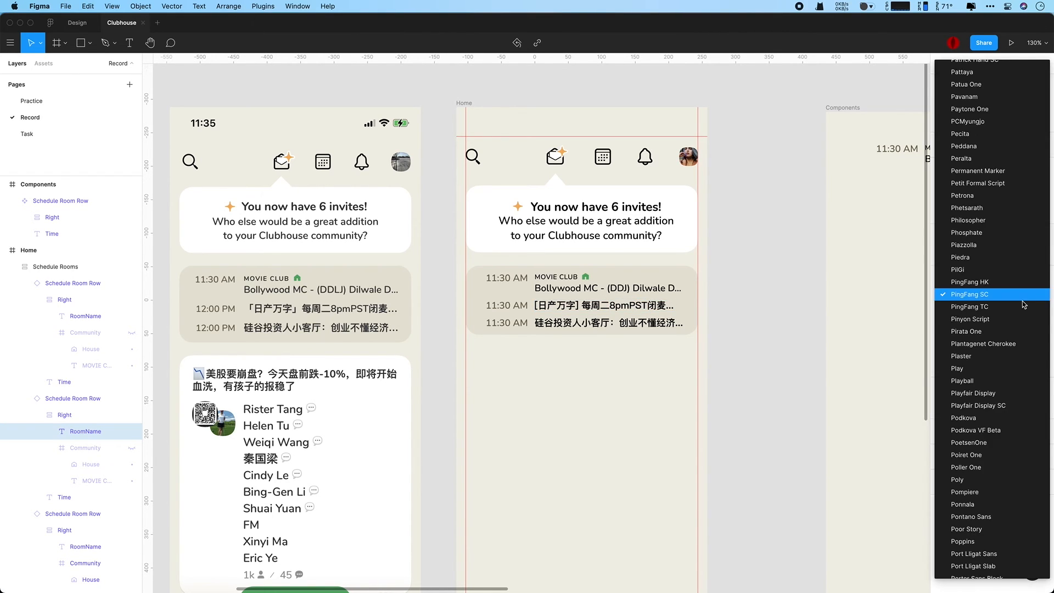
scroll(1019, 381, down, 10)
scroll(1018, 380, up, 15)
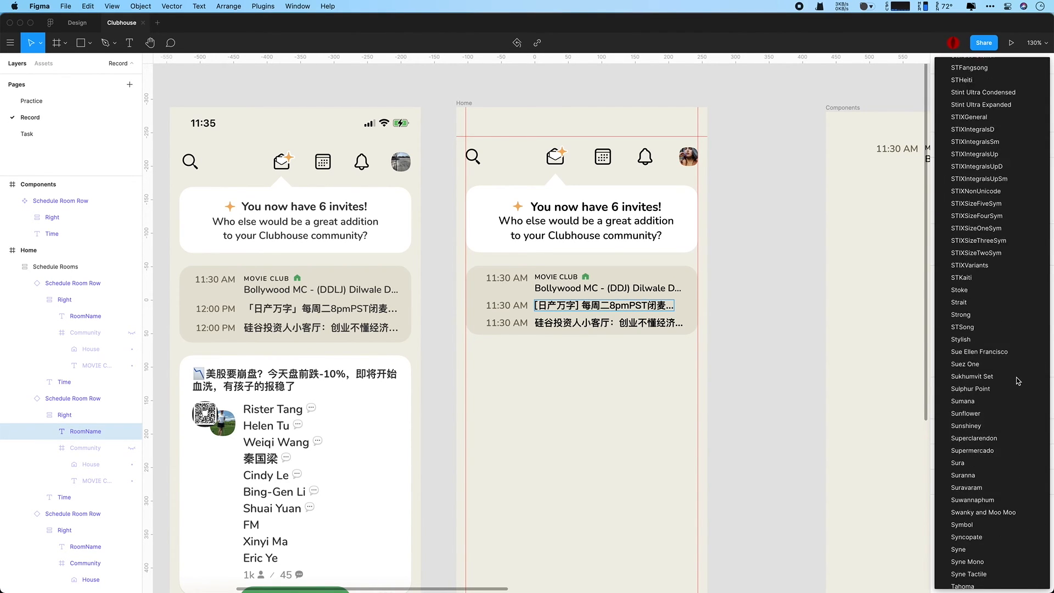
scroll(1017, 380, down, 8)
scroll(1017, 379, up, 10)
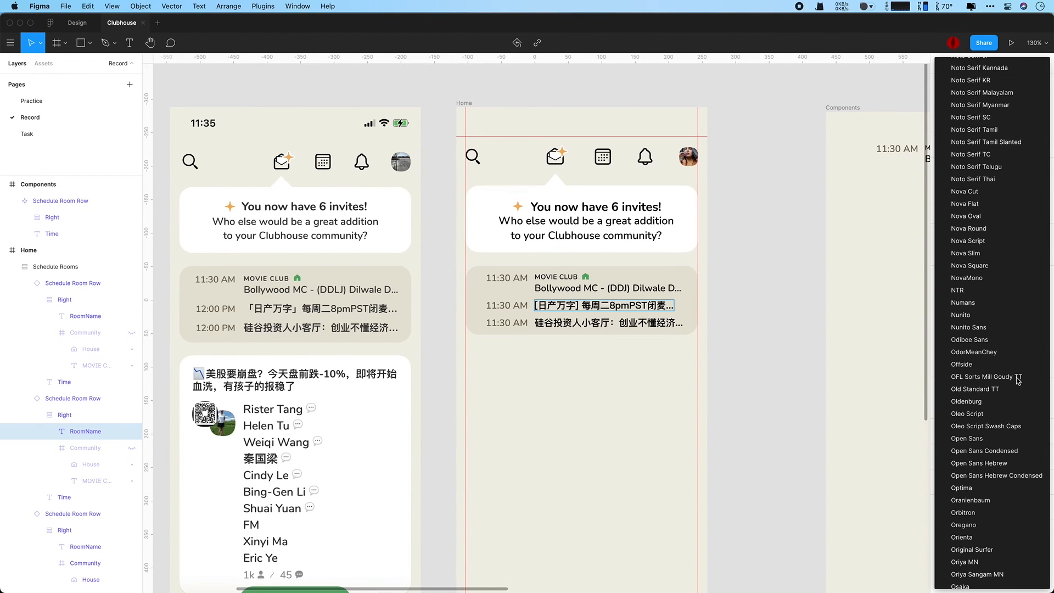
click(967, 303)
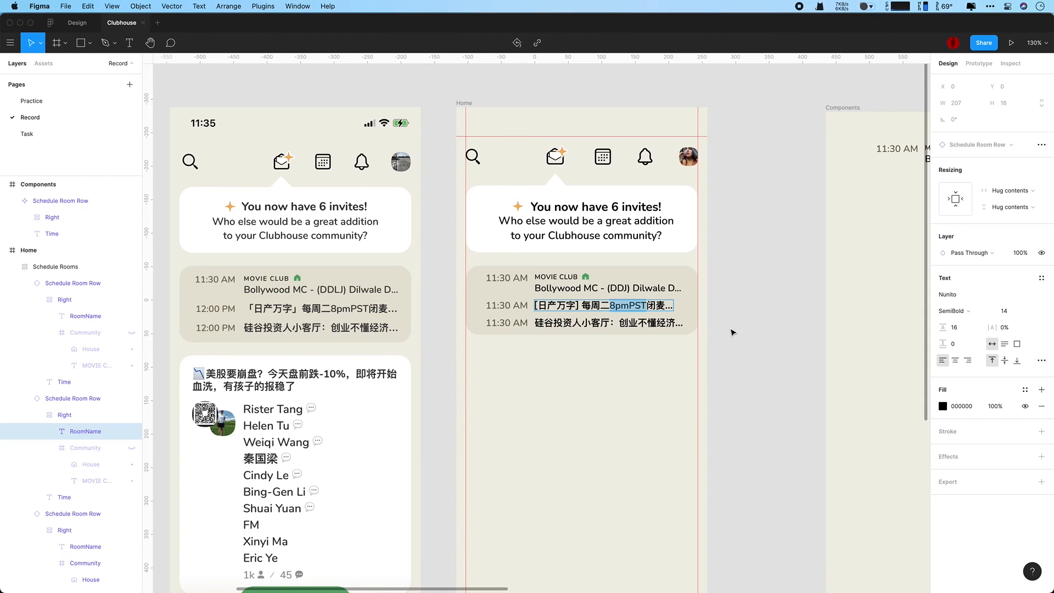
Step: Undo the most recent edits to the second row's room name text
key(super+z)
key(super+z)
key(super+z)
key(super+z)
key(super+z)
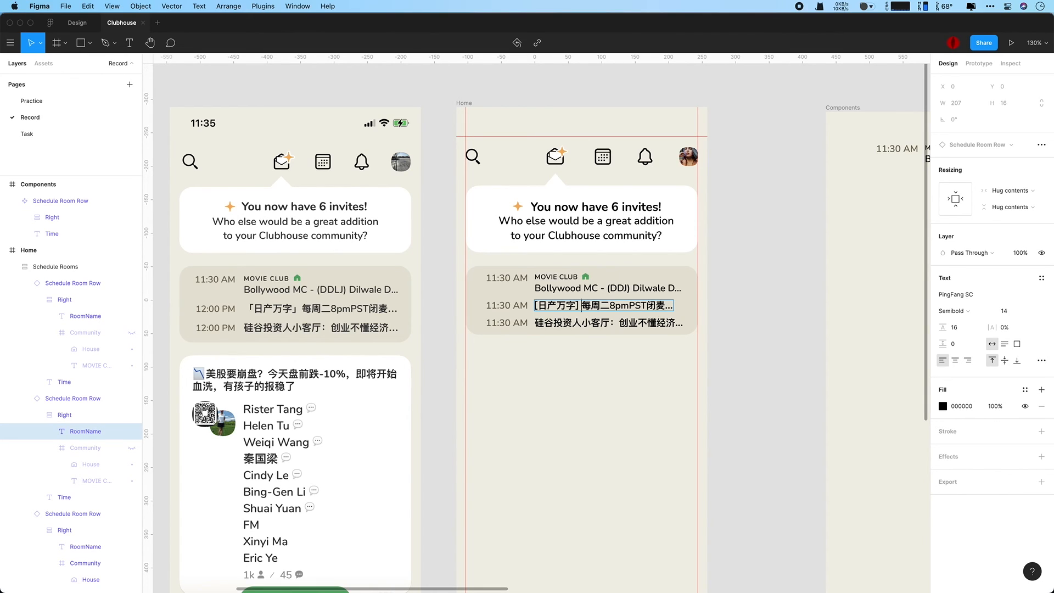
Step: Finish editing the second row's room name and clear the selection
key(Escape)
scroll(766, 327, down, 2)
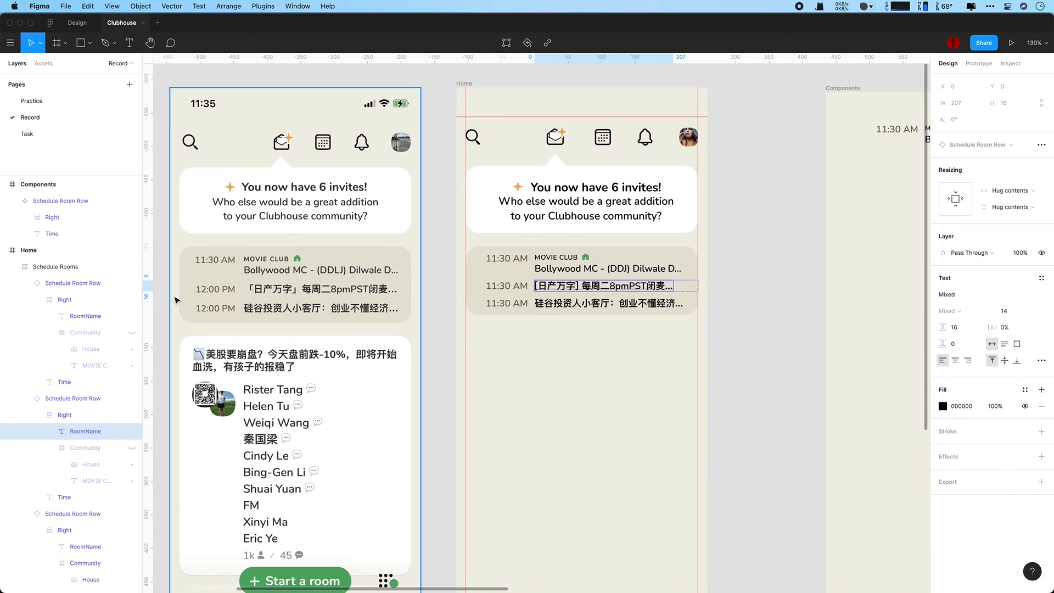
click(765, 326)
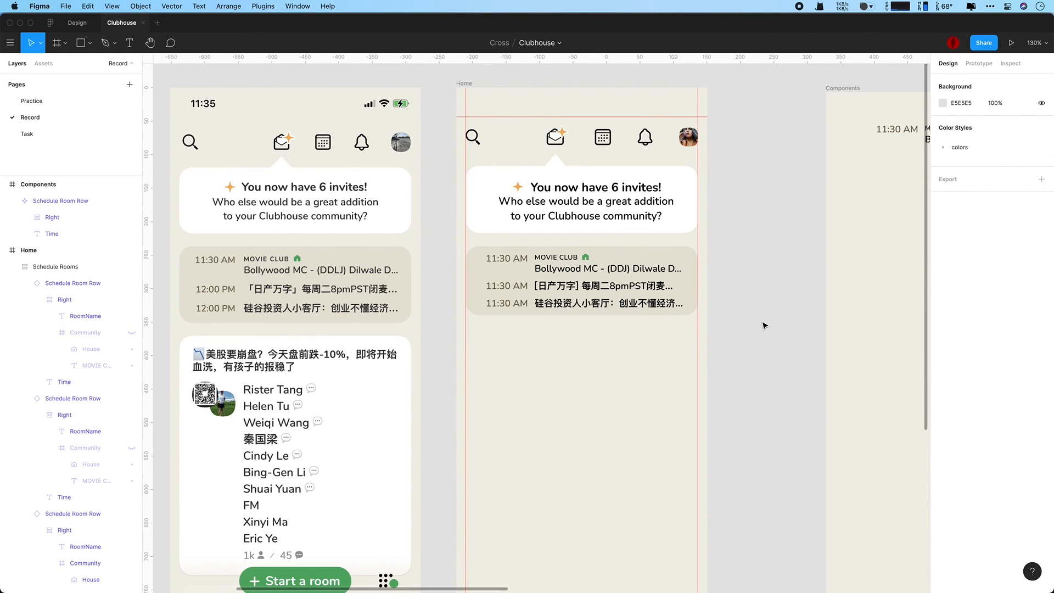
Step: Set the top and bottom auto layout padding of the Schedule Rooms frame to 14
click(66, 267)
click(982, 215)
click(1042, 216)
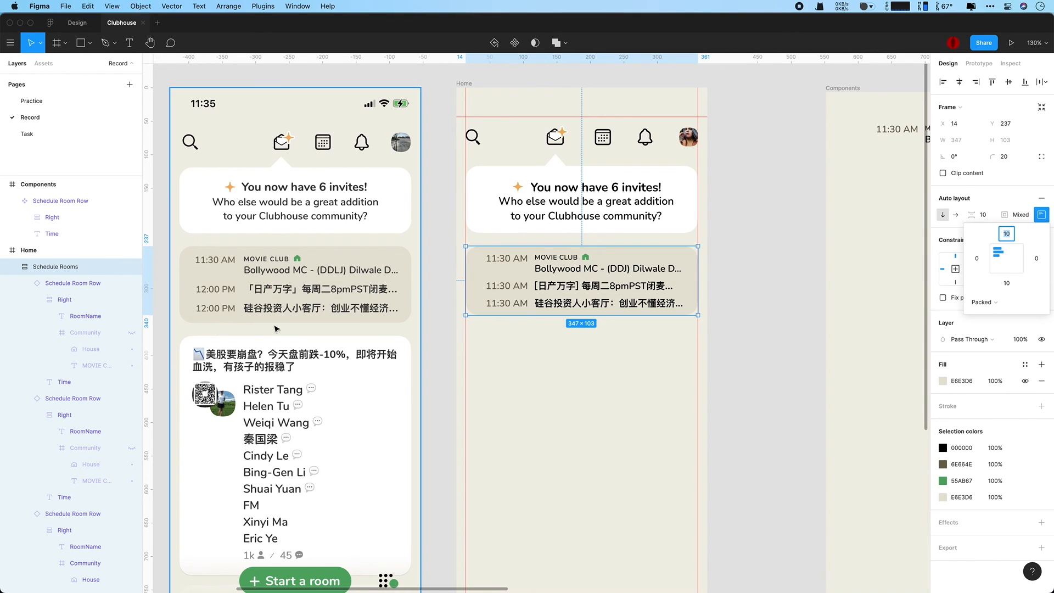
click(72, 283)
click(71, 269)
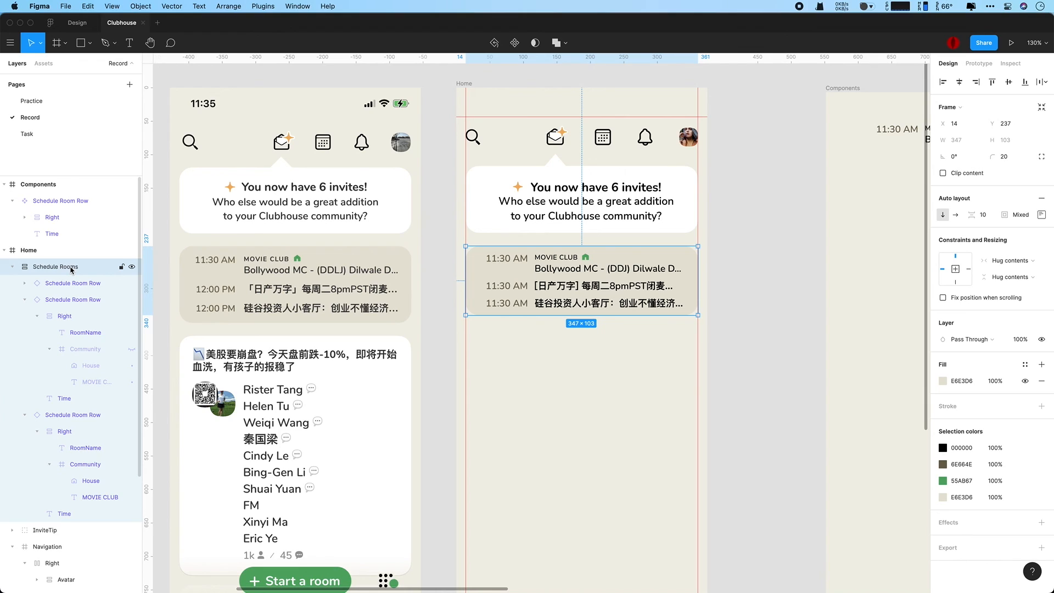
click(1042, 215)
text(14)
key(Return)
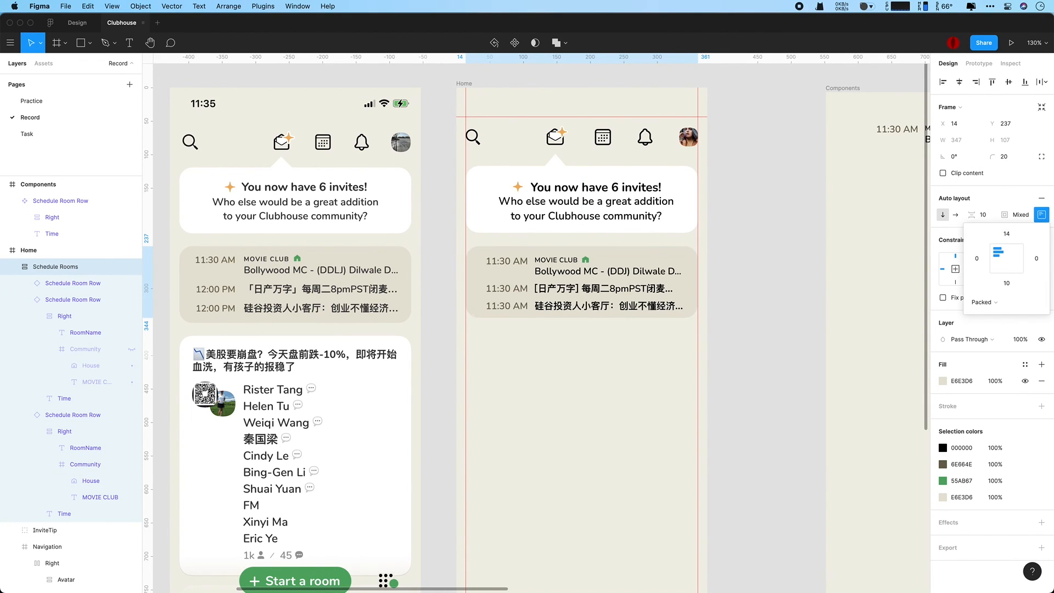
click(1008, 283)
text(14)
key(Return)
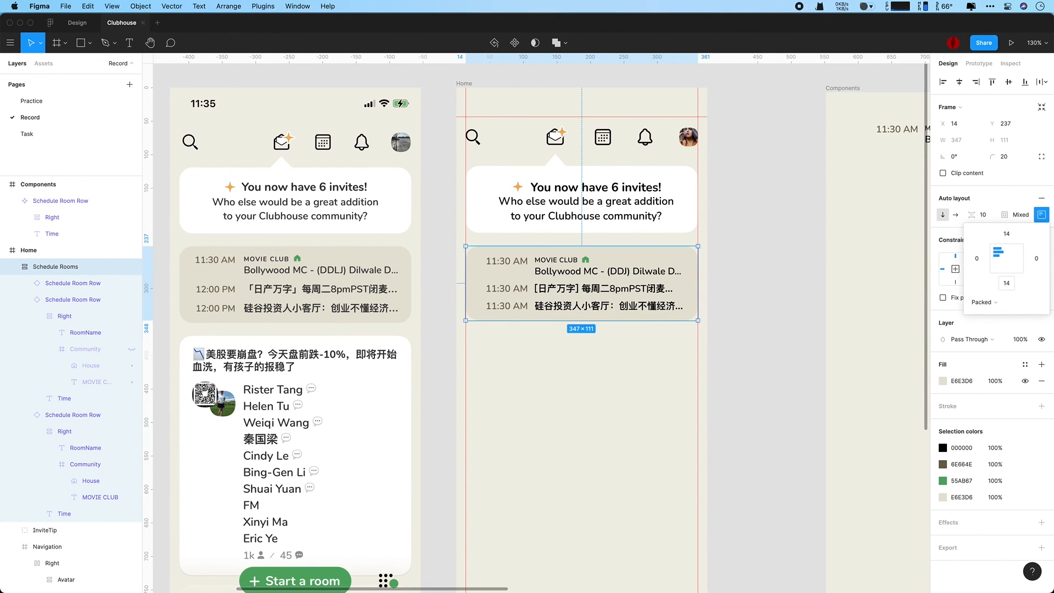
click(814, 292)
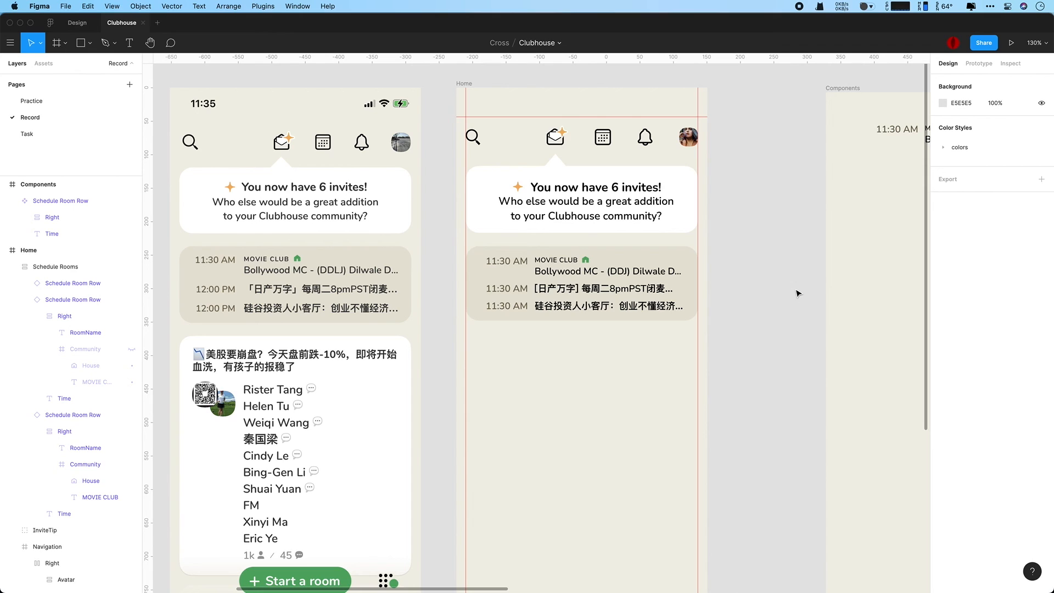
scroll(771, 335, down, 2)
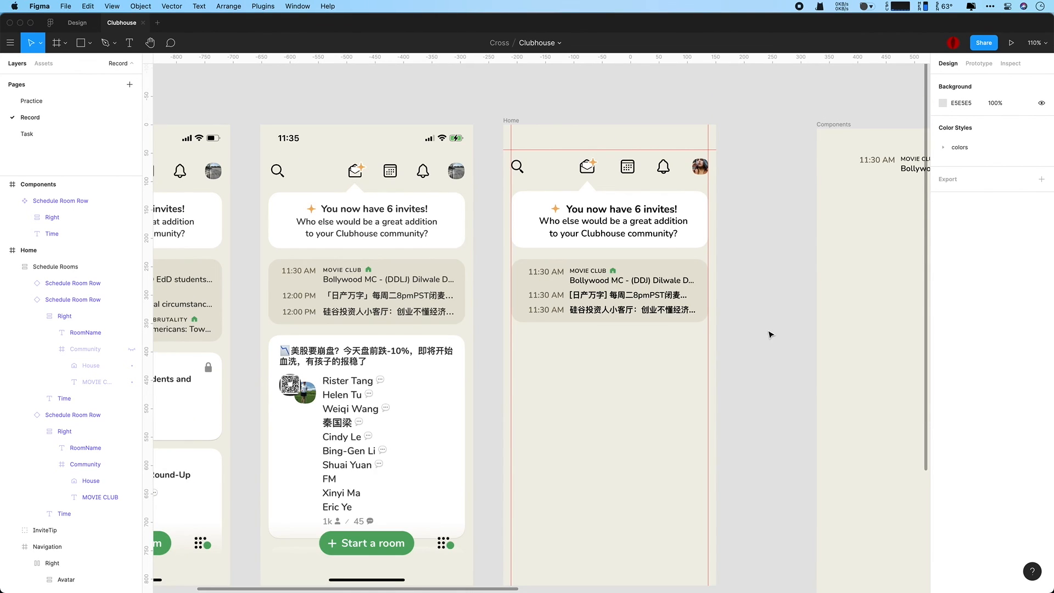
click(72, 300)
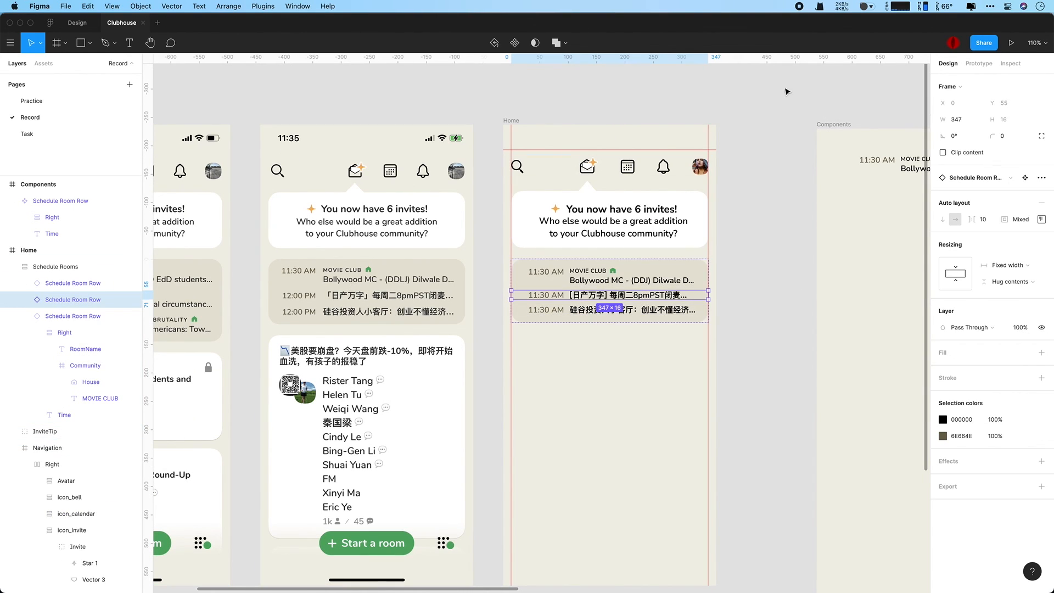
click(804, 135)
click(291, 194)
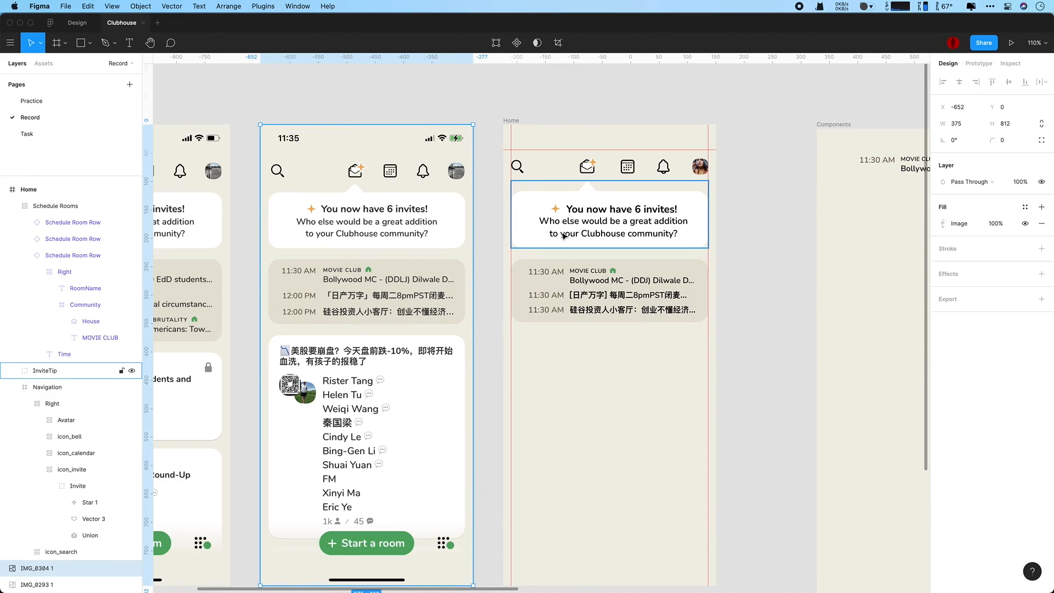